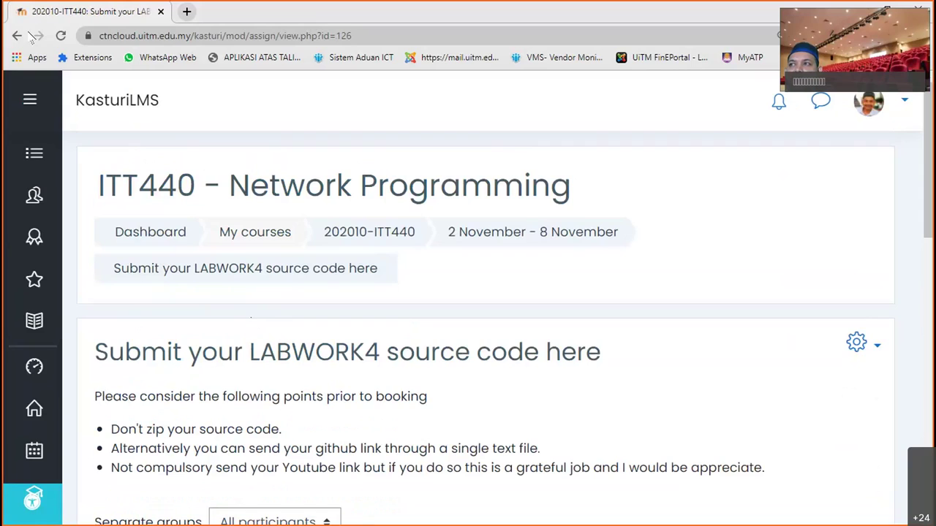
Return to the course page and open the "Presentation of LABWORK 4" page in Week 04 to view its student list.
left_click(21, 36)
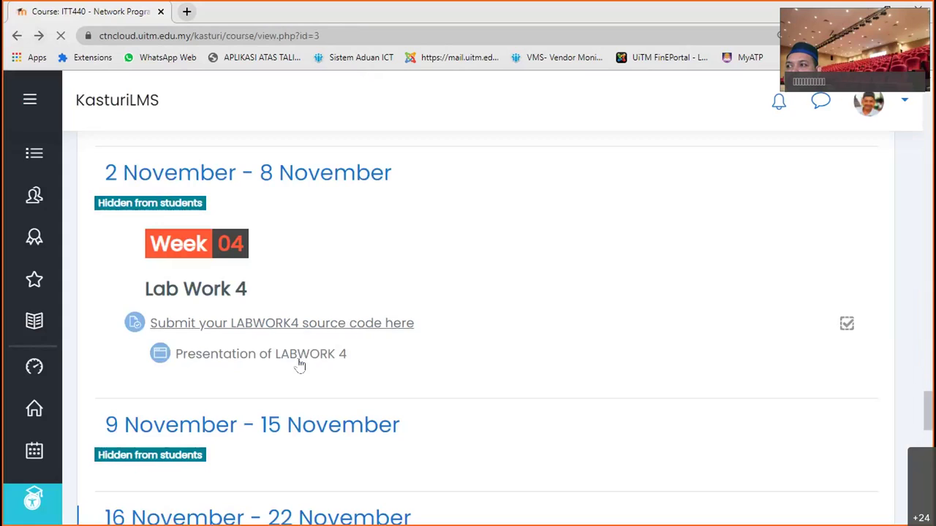
left_click(298, 358)
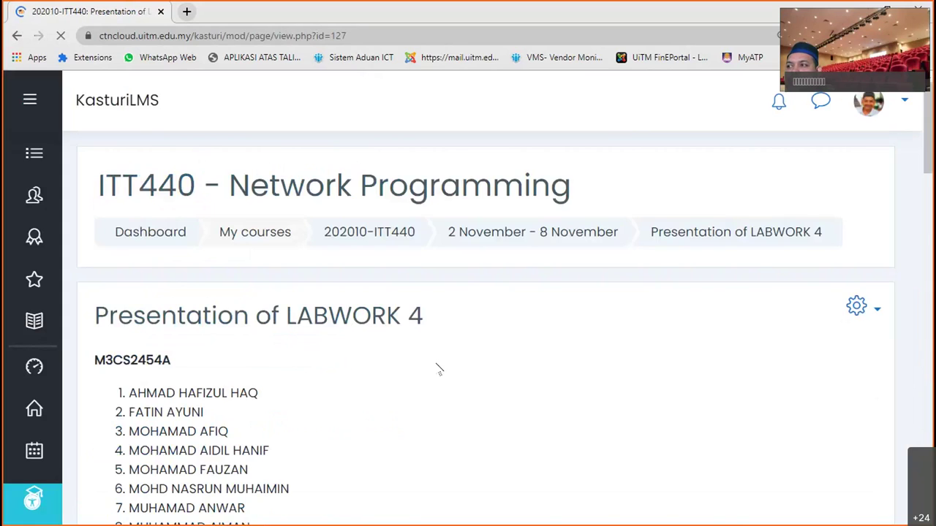
scroll(438, 369, "down", 12)
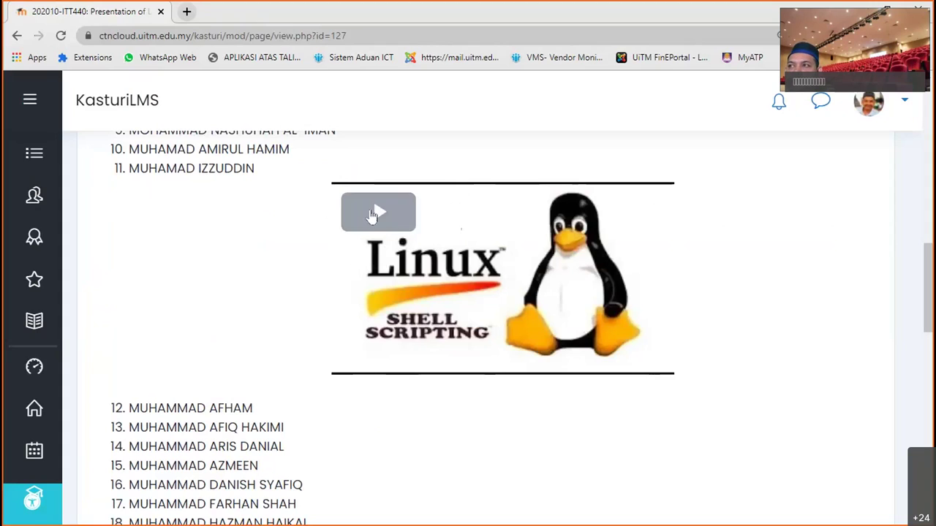
Go back to the course, open "Submit your LABWORK4 source code here" and review its submission instructions and grading summary.
left_click(17, 36)
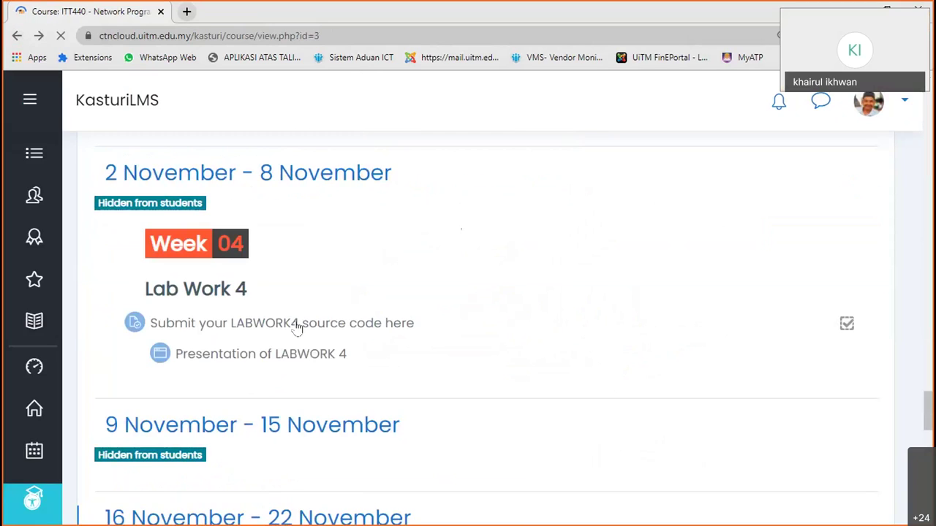
left_click(298, 329)
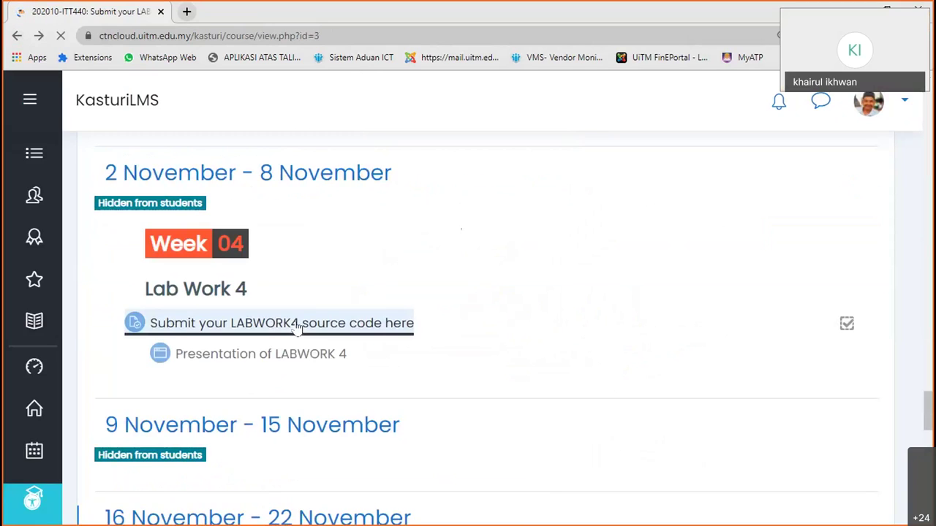
scroll(403, 328, "down", 5)
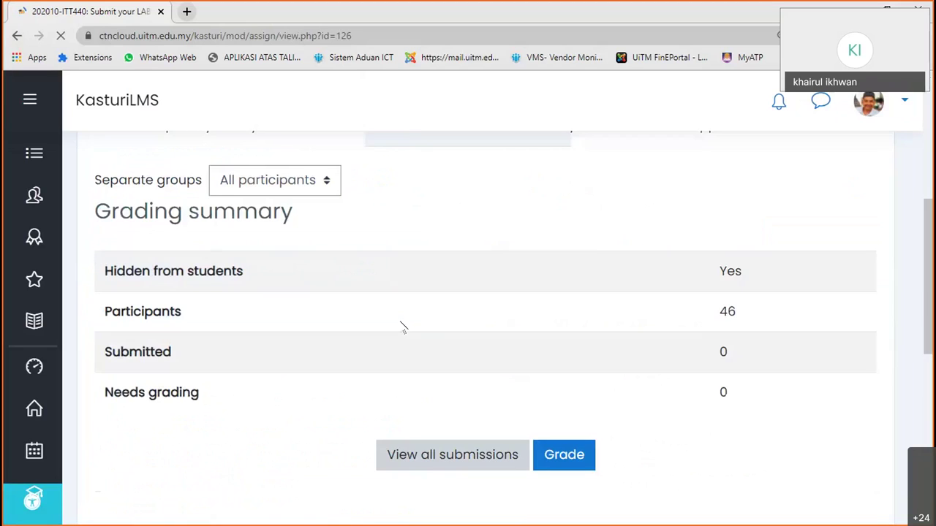
scroll(403, 328, "up", 3)
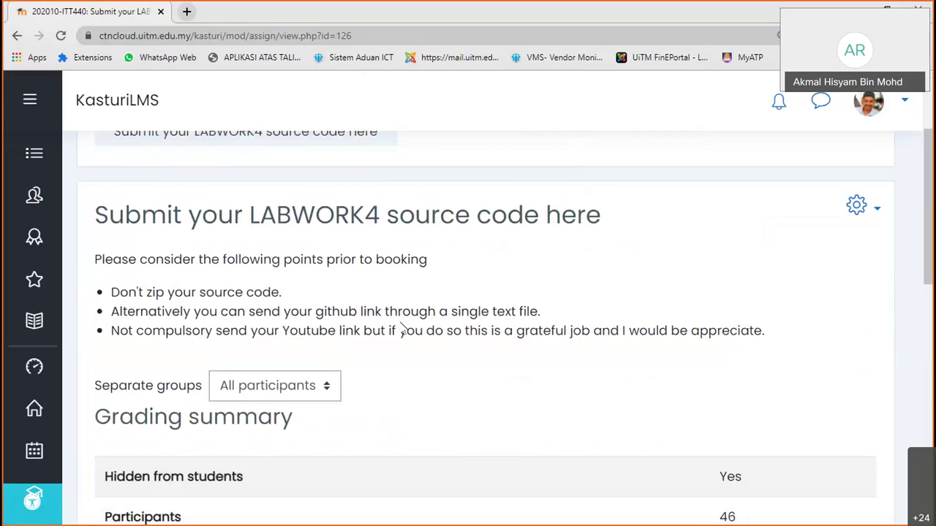
scroll(351, 307, "down", 2)
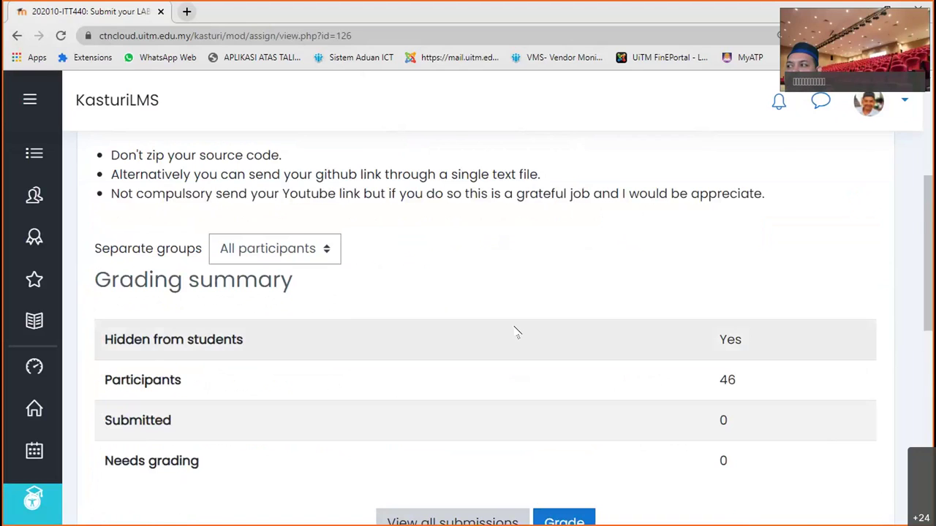
scroll(512, 331, "down", 2)
scroll(335, 328, "up", 1)
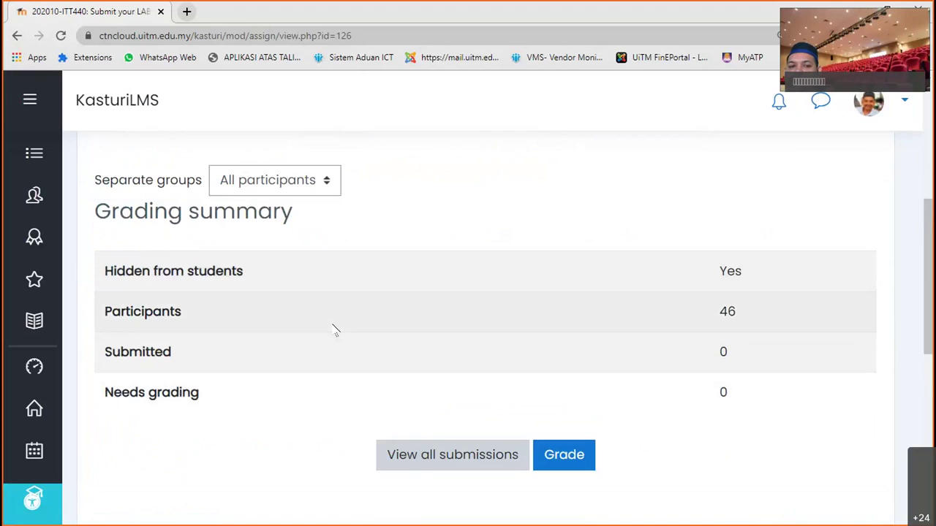
scroll(401, 313, "down", 3)
scroll(401, 314, "up", 3)
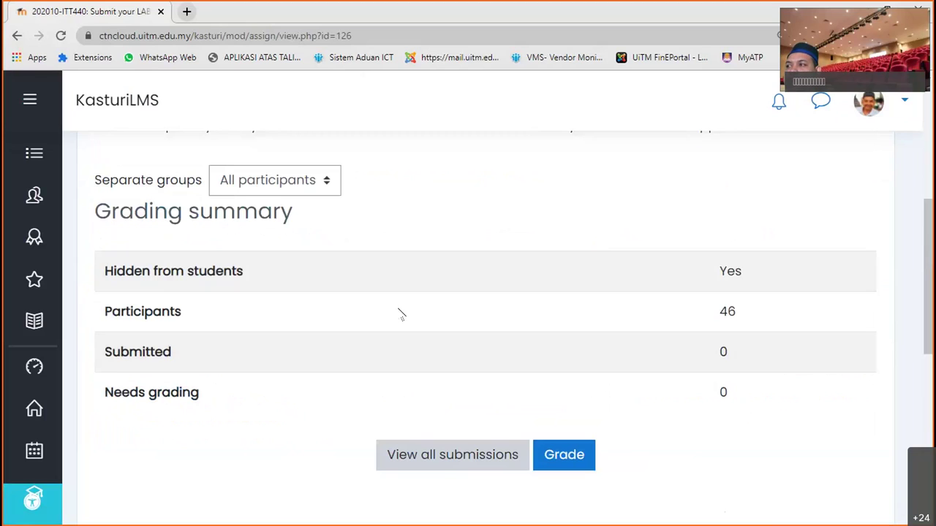
List all LABWORK4 submissions and open the grading page of student 29 of 46.
left_click(450, 457)
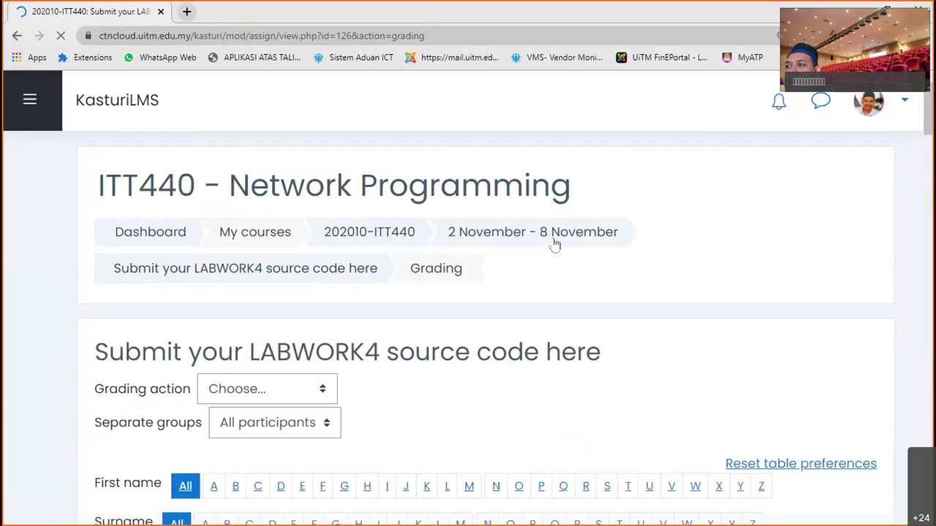
scroll(556, 245, "down", 20)
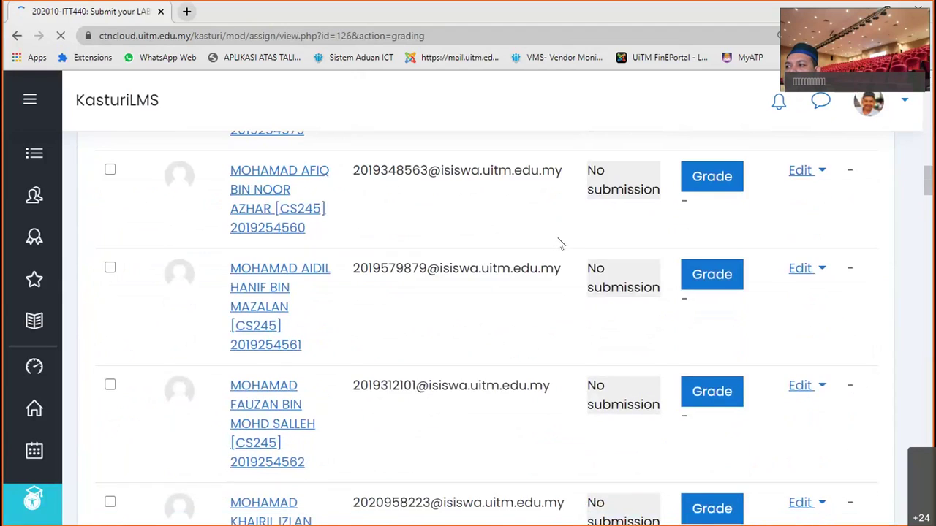
scroll(560, 245, "down", 3)
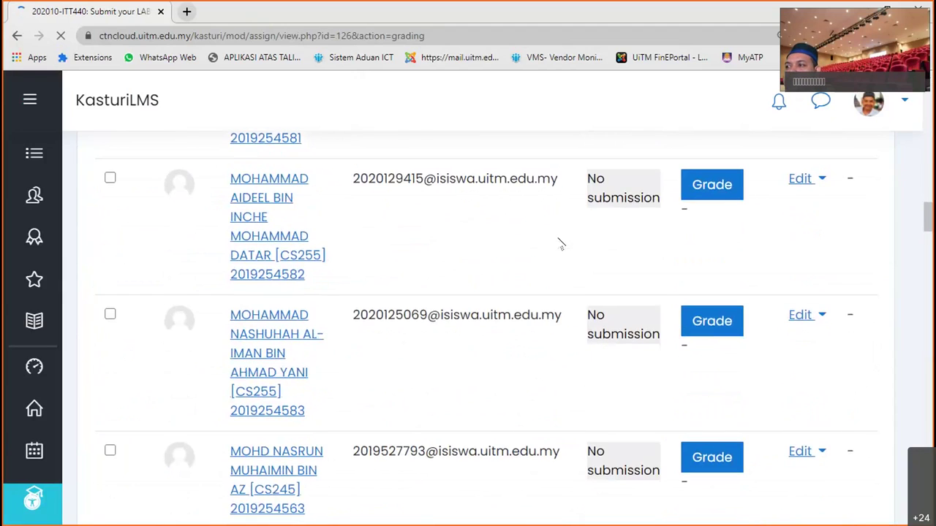
scroll(561, 245, "down", 4)
scroll(560, 244, "down", 3)
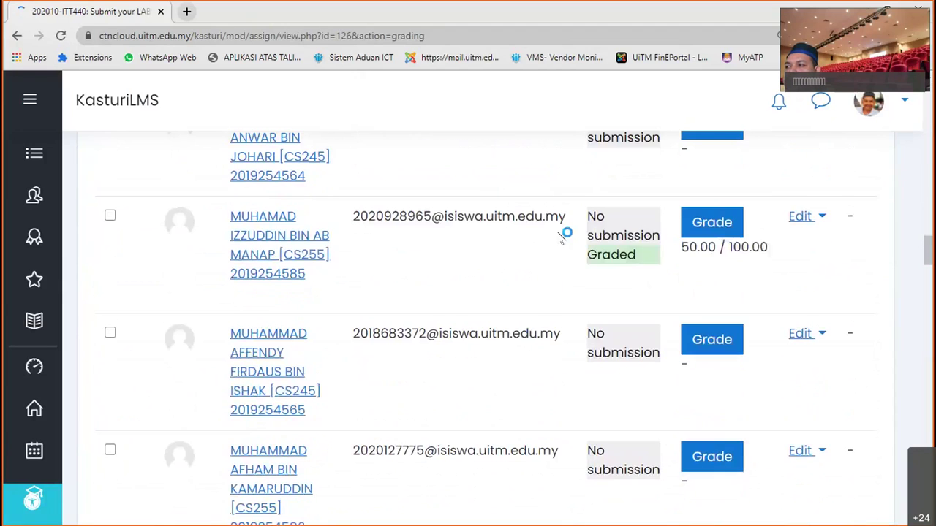
scroll(563, 235, "down", 2)
scroll(563, 235, "down", 3)
scroll(561, 245, "down", 8)
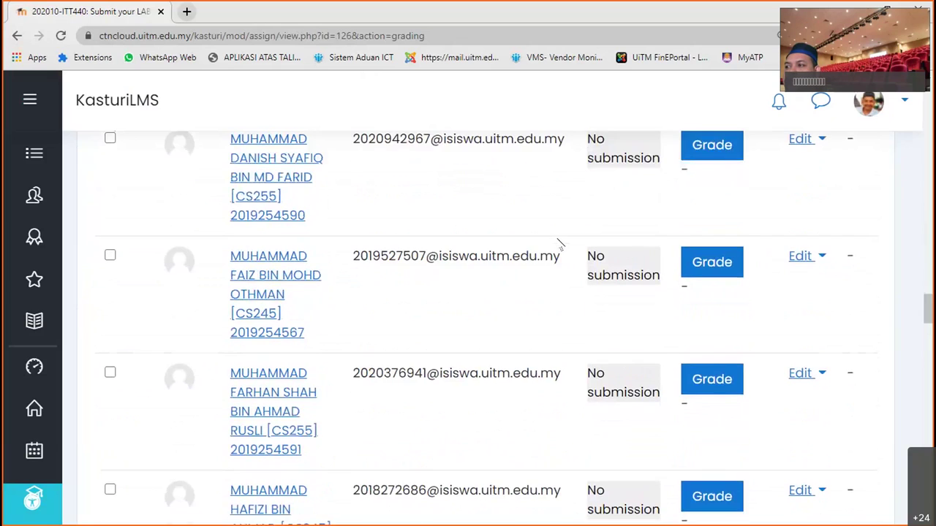
scroll(559, 243, "down", 2)
scroll(555, 241, "down", 1)
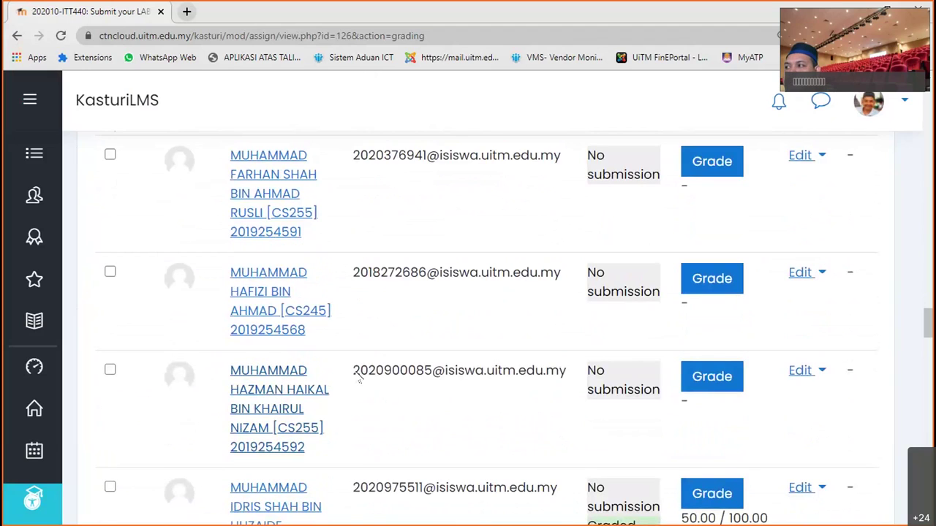
left_click(715, 377)
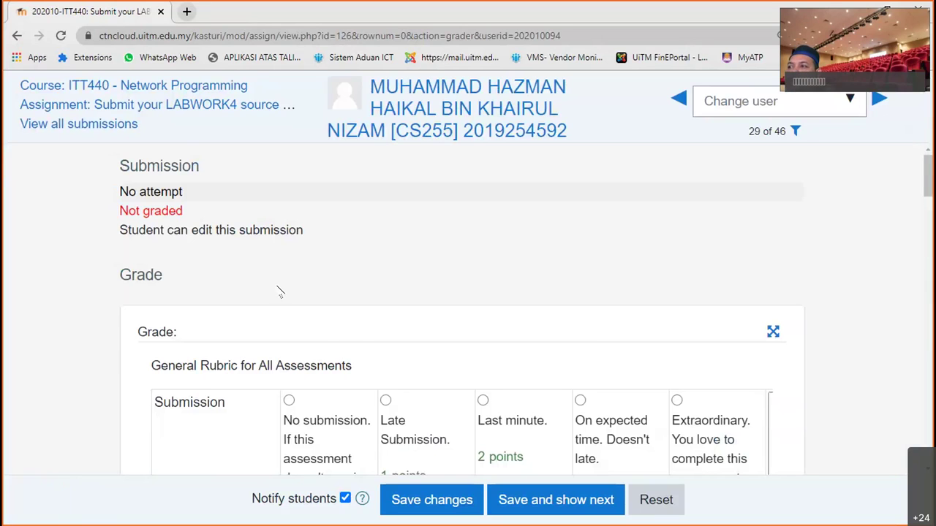
Rate the rubric's Submission criterion as "Extraordinary", worth 4 points.
scroll(279, 291, "down", 3)
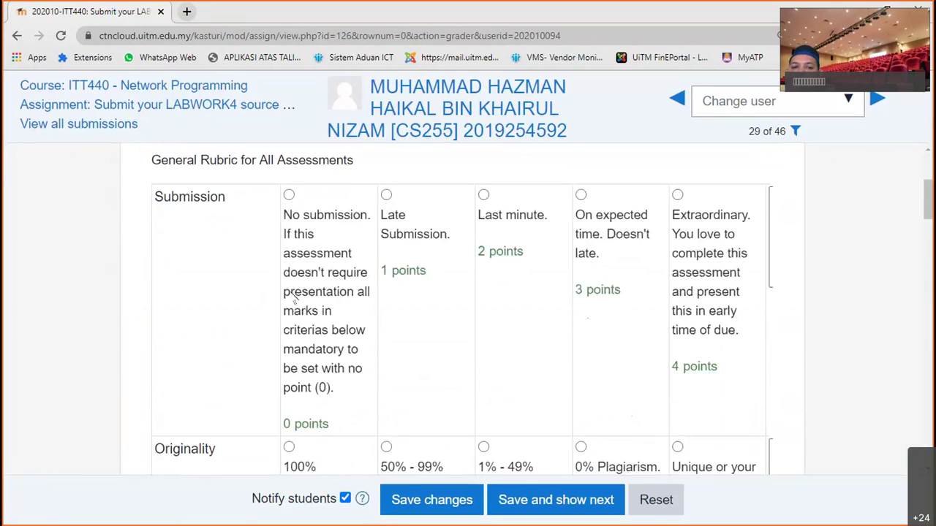
scroll(606, 328, "up", 3)
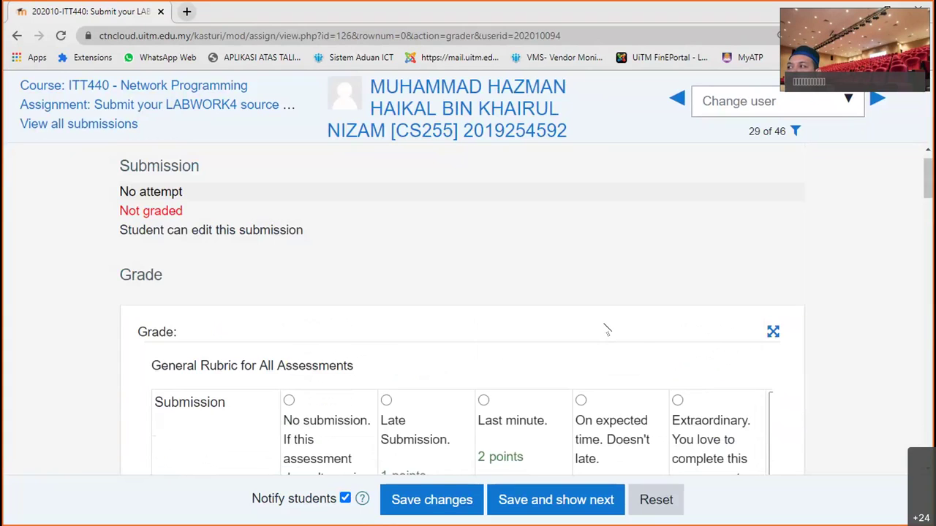
scroll(607, 330, "down", 1)
scroll(606, 331, "down", 1)
left_click(709, 356)
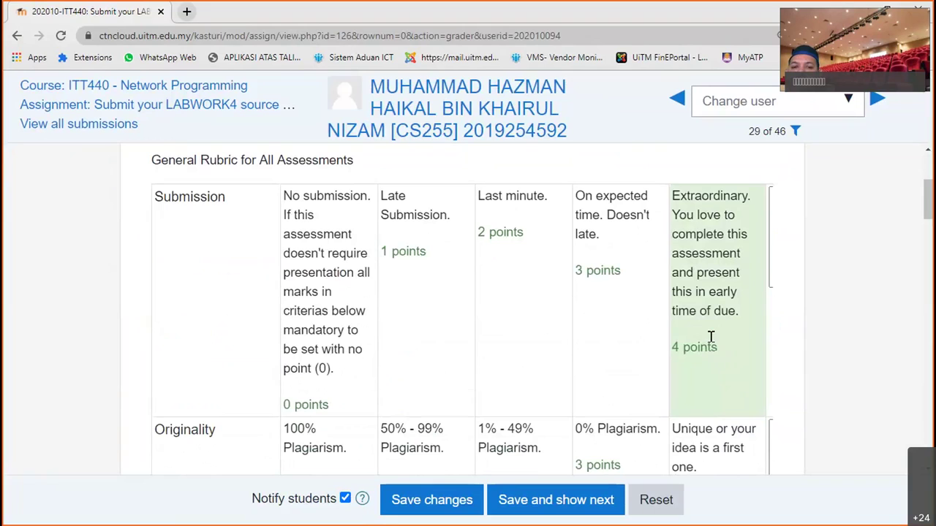
left_click(710, 337)
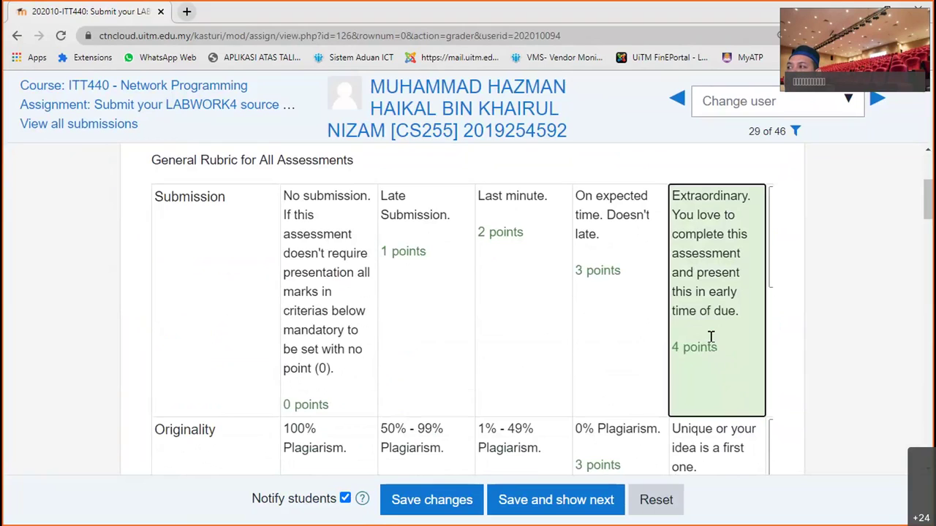
triple_click(671, 347)
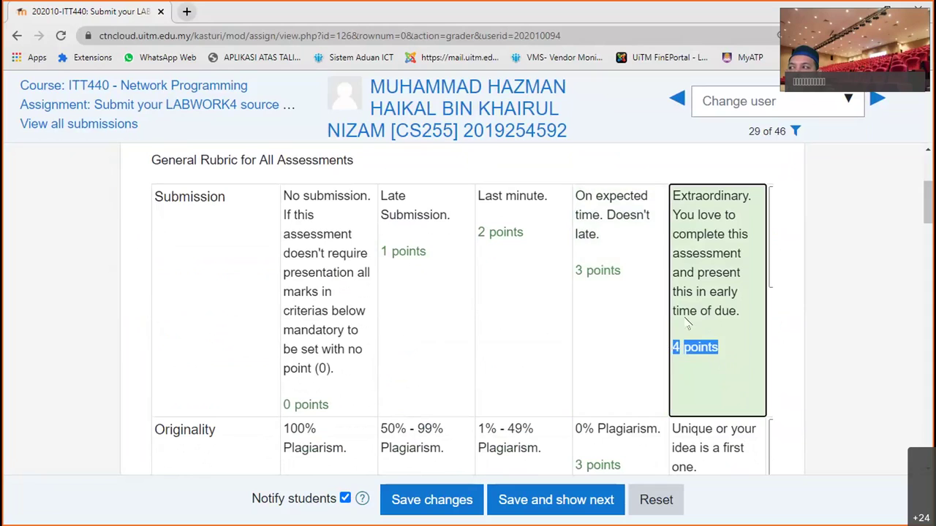
Examine the rubric levels of the Originality, Understanding, Subject Knowledge and Completeness criteria.
scroll(671, 344, "down", 3)
scroll(673, 335, "down", 2)
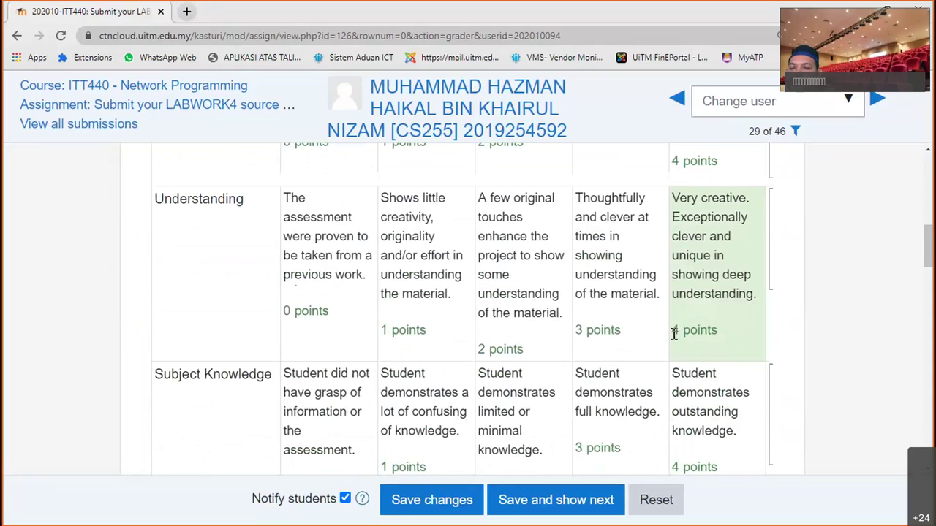
scroll(673, 334, "up", 5)
scroll(681, 348, "up", 1)
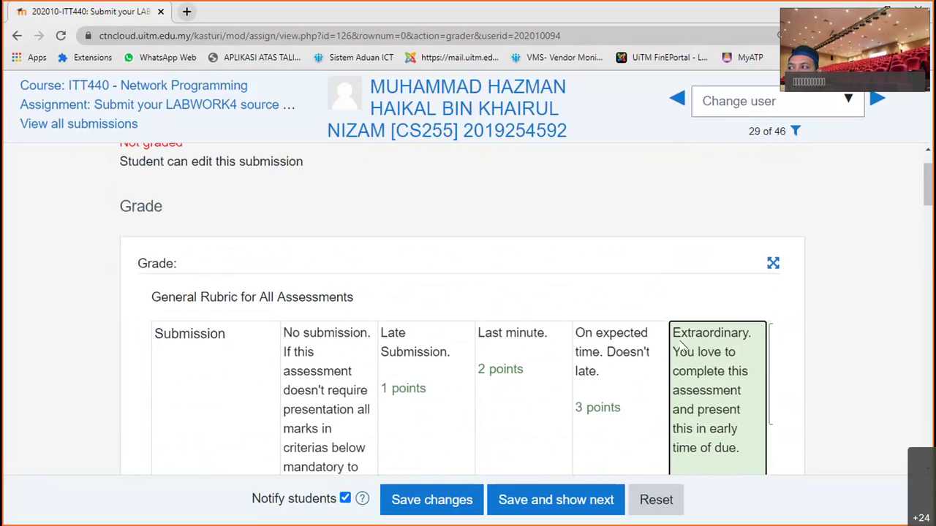
scroll(681, 348, "down", 4)
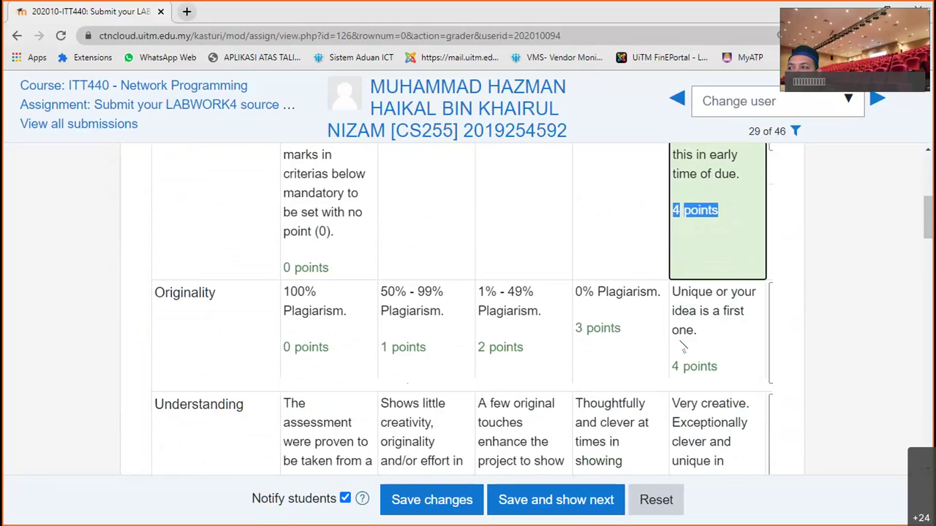
left_click(682, 348)
scroll(682, 348, "down", 2)
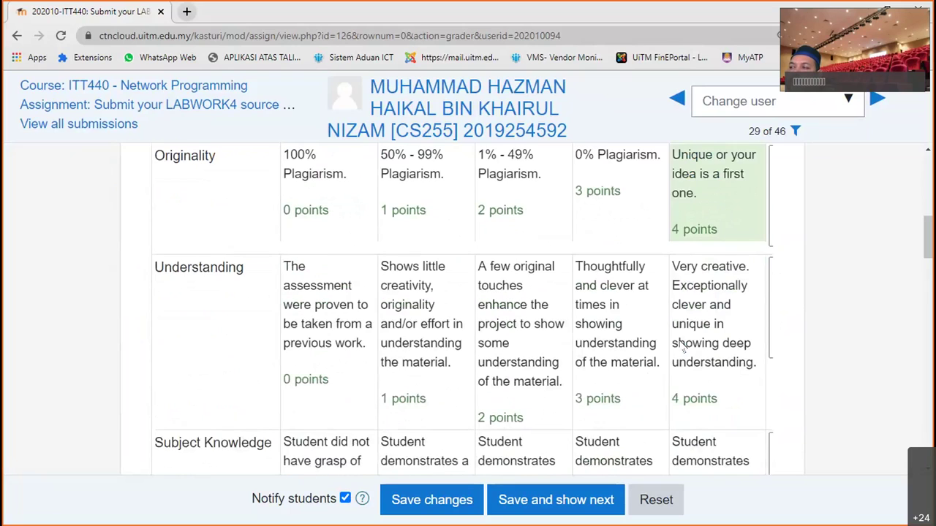
left_click(682, 348)
scroll(677, 336, "down", 3)
left_click(675, 326)
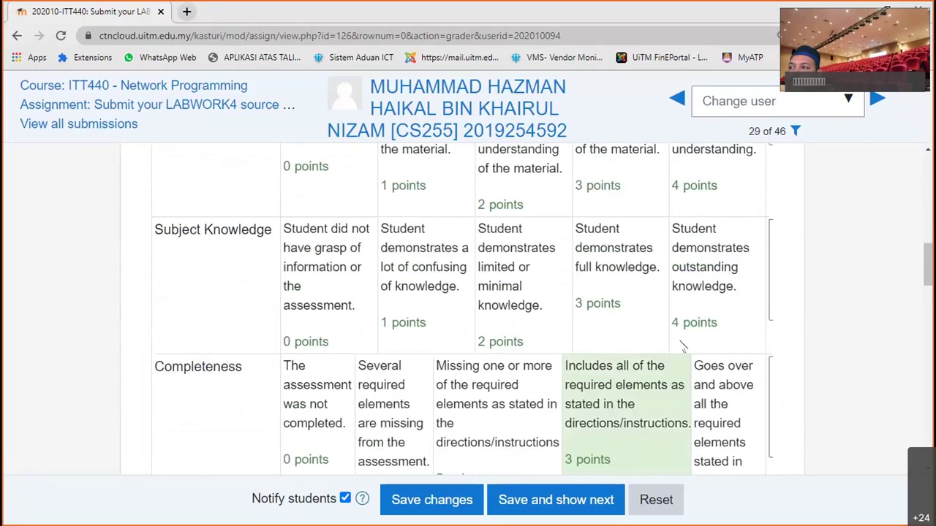
scroll(683, 348, "up", 10)
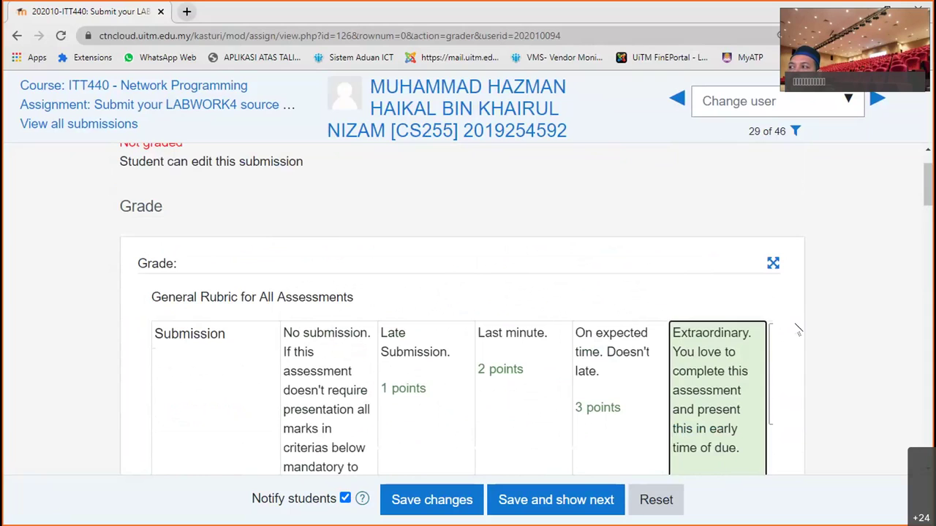
Set the Submission criterion to "No submission" with 0 points and look over the zero-point levels of the remaining rubric criteria.
scroll(716, 351, "down", 2)
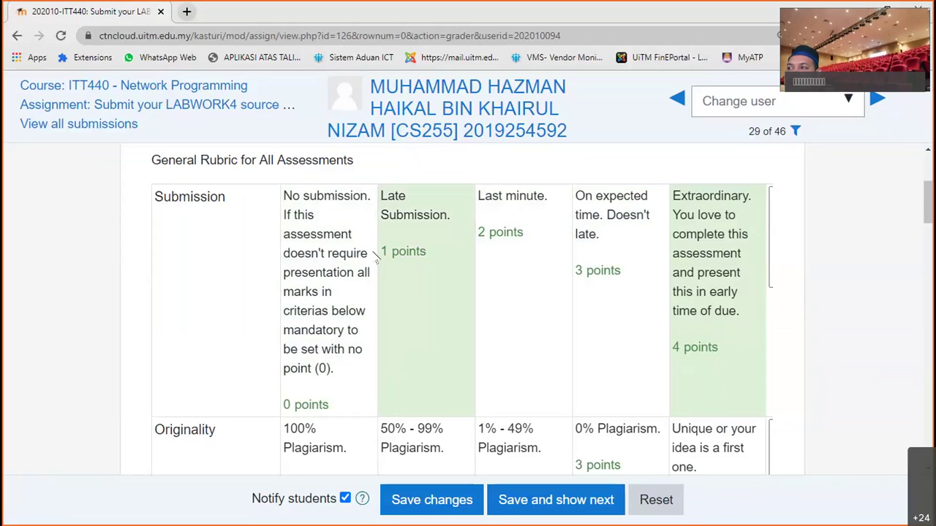
left_click(332, 248)
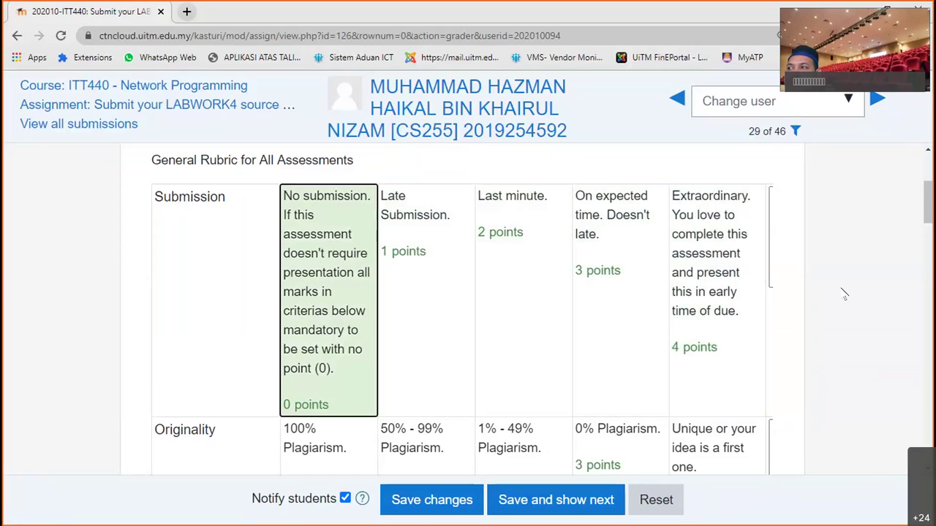
scroll(432, 268, "down", 1)
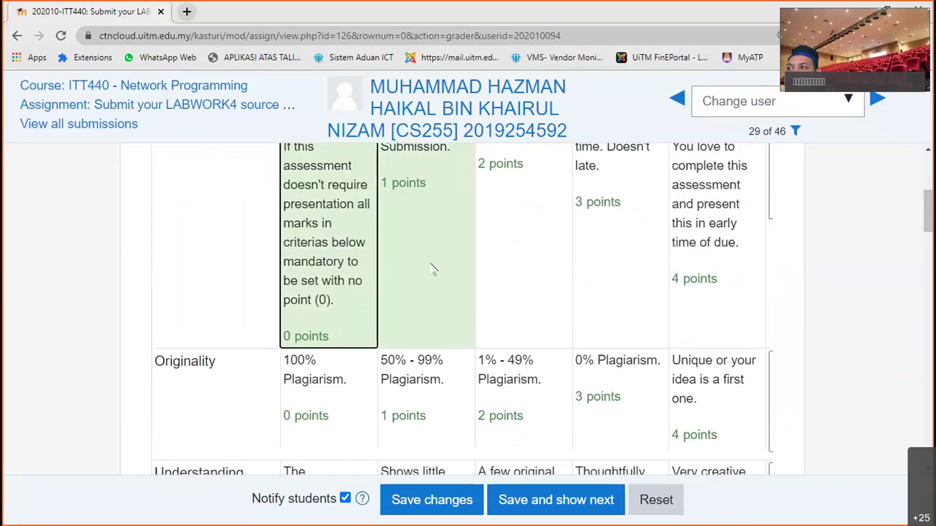
scroll(431, 269, "up", 1)
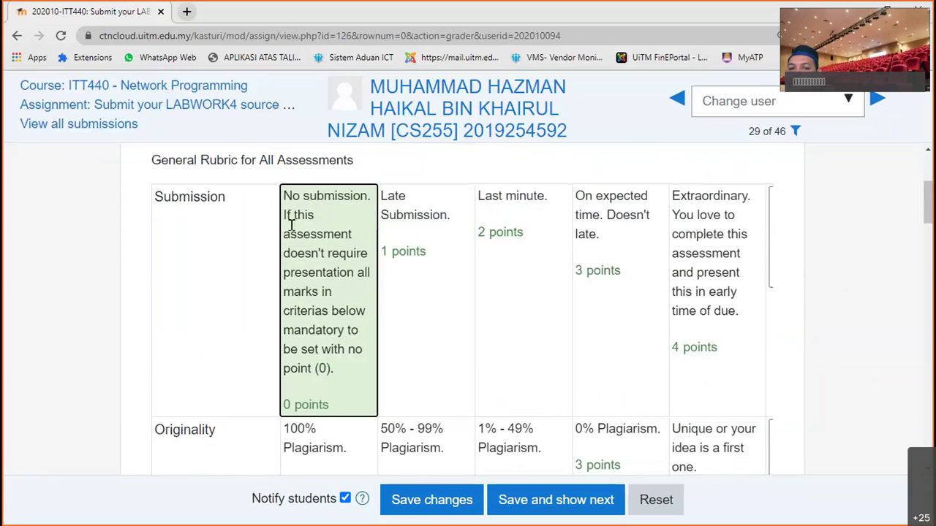
scroll(321, 370, "down", 1)
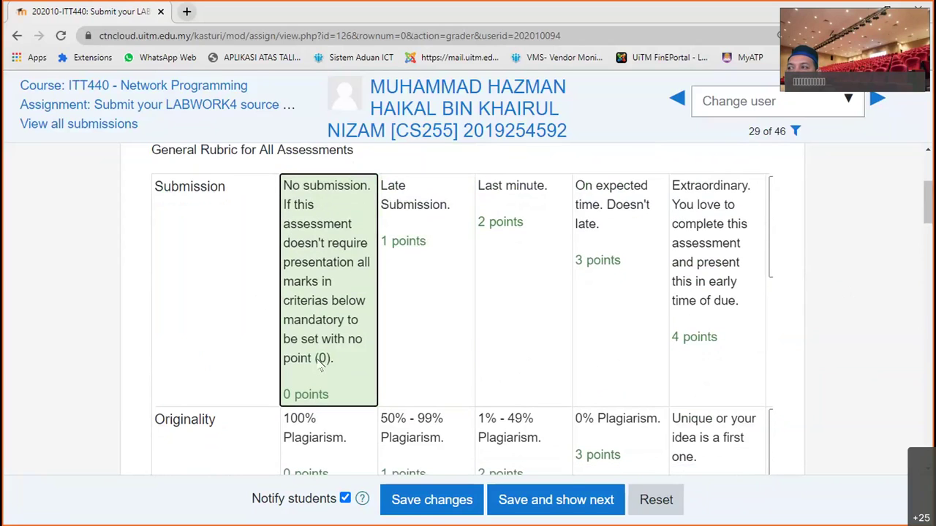
scroll(321, 368, "down", 3)
scroll(319, 366, "down", 8)
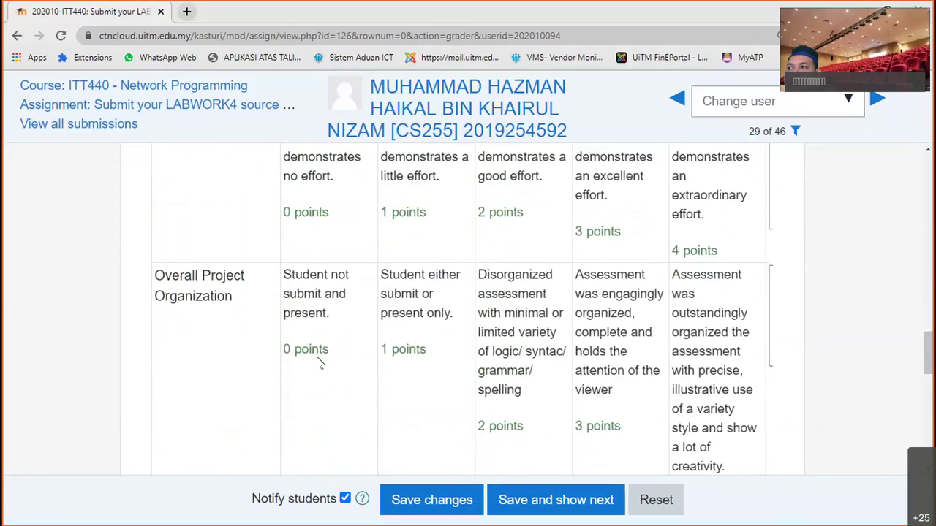
scroll(320, 366, "up", 5)
scroll(321, 366, "up", 12)
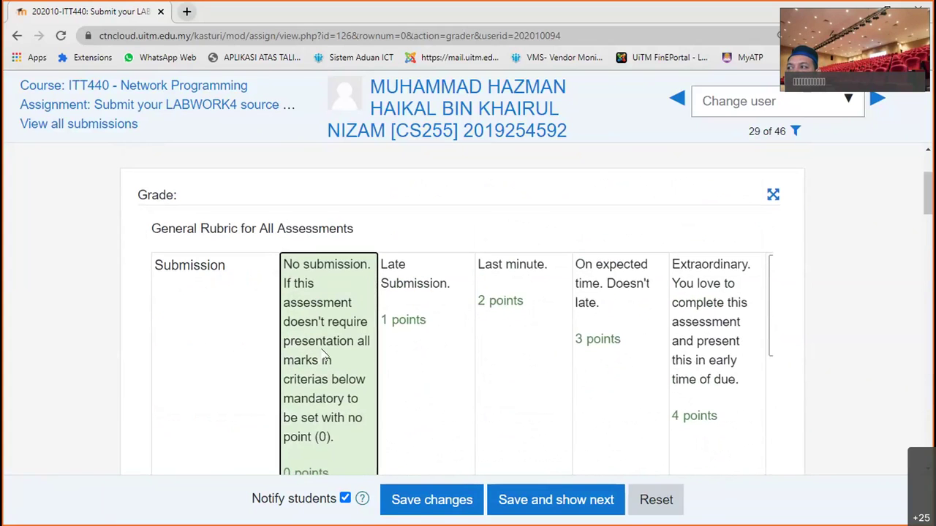
Examine the plagiarism ranges and points of the Originality criterion's levels.
scroll(325, 362, "down", 2)
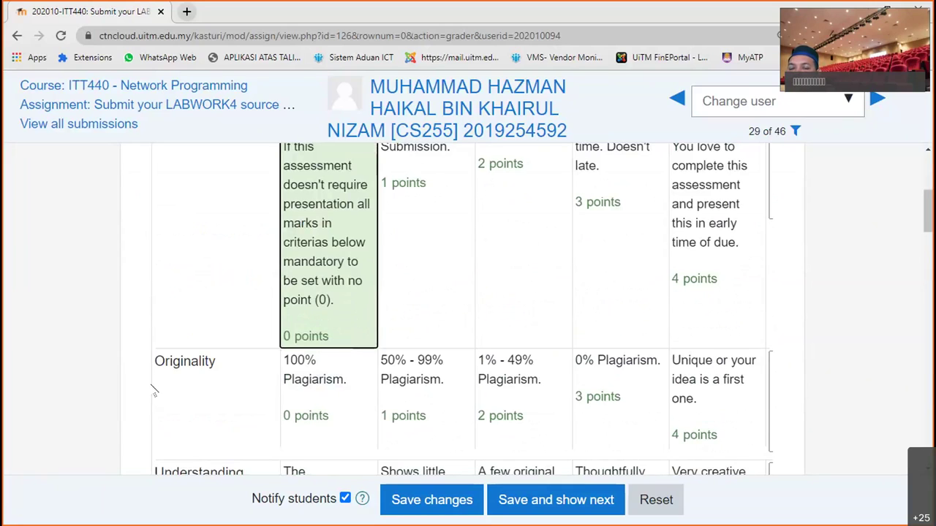
left_click(424, 374)
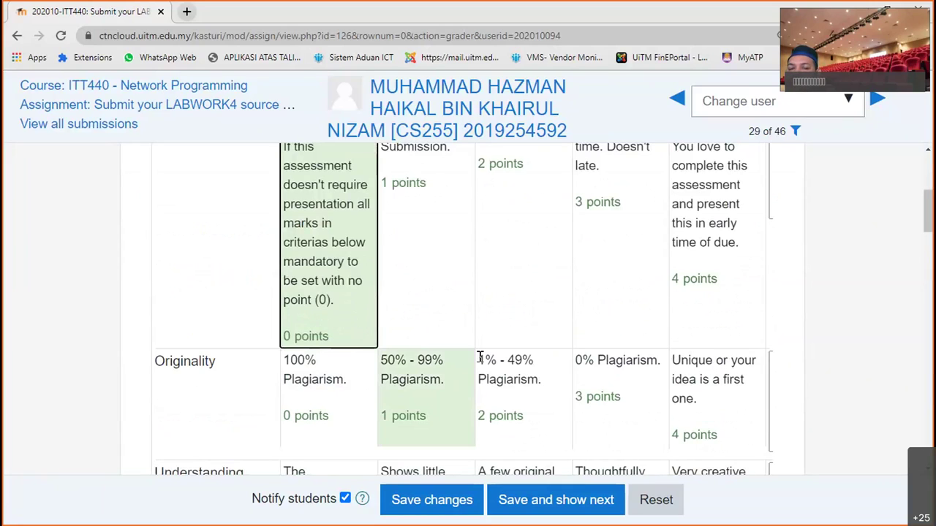
left_click(612, 372)
left_click(284, 404)
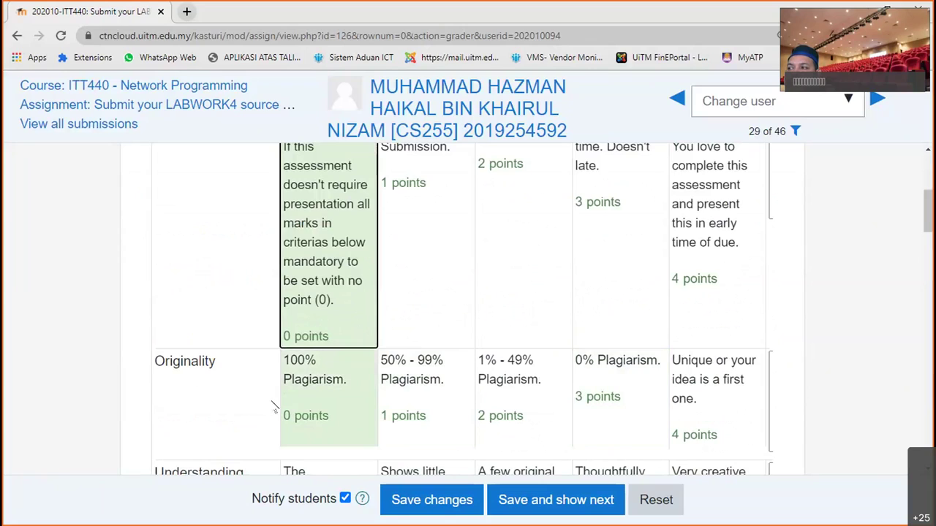
left_click(618, 377)
left_click(664, 375)
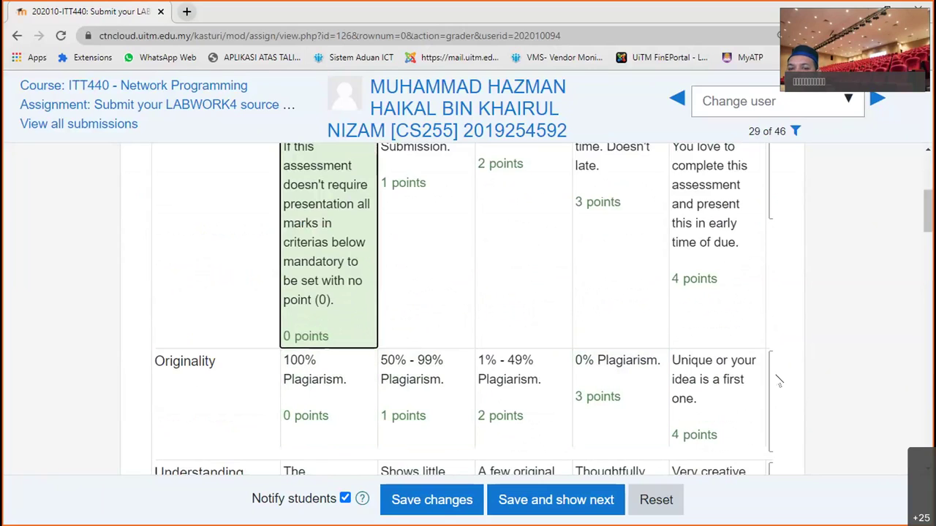
left_click(314, 395)
left_click(314, 395)
left_click(424, 395)
left_click(658, 389)
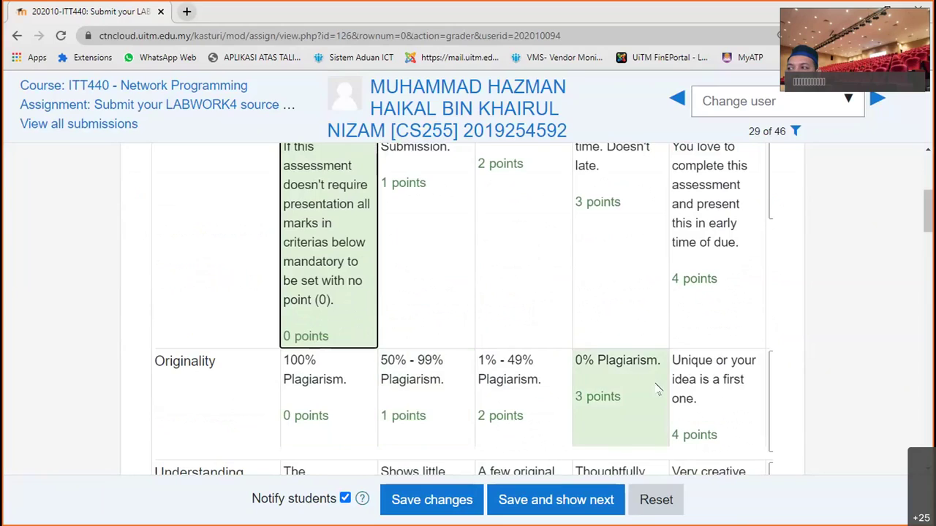
left_click(424, 382)
left_click(320, 376)
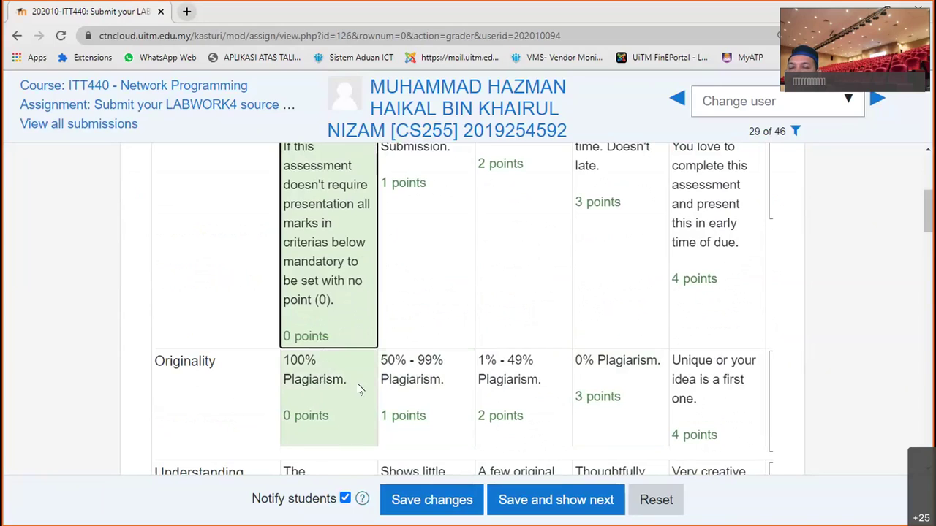
left_click(431, 375)
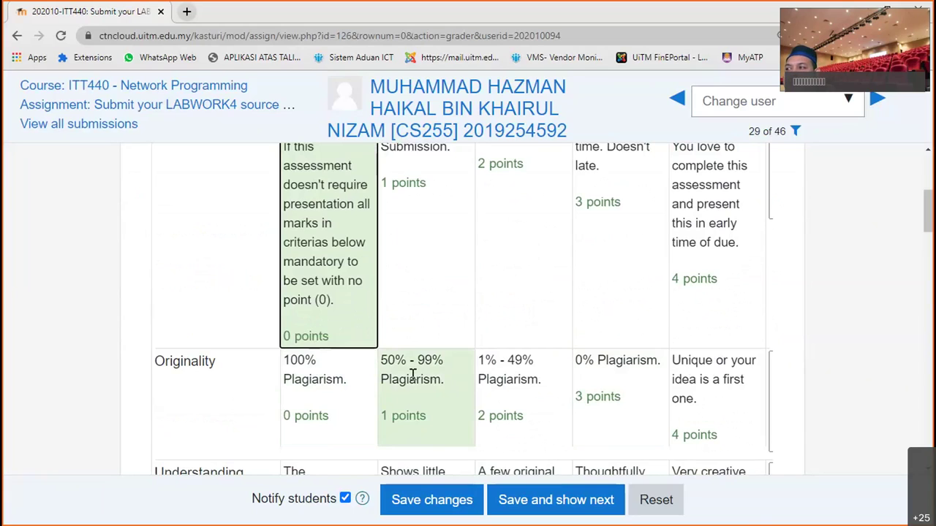
left_click(359, 378)
left_click(411, 377)
left_click(529, 372)
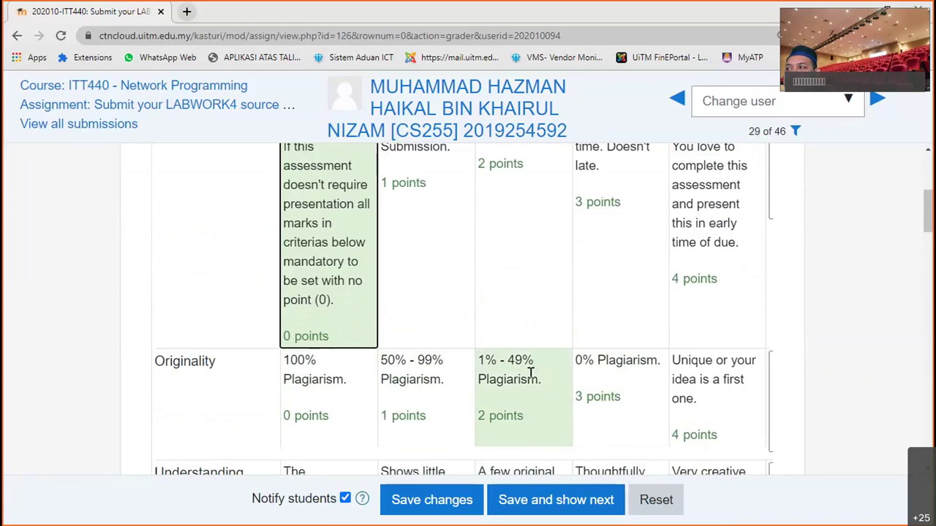
Rate Originality as "0% Plagiarism" and Understanding as "Thoughtfully and clever at times in showing understanding of the material", 3 points each.
scroll(531, 373, "down", 1)
left_click(613, 318)
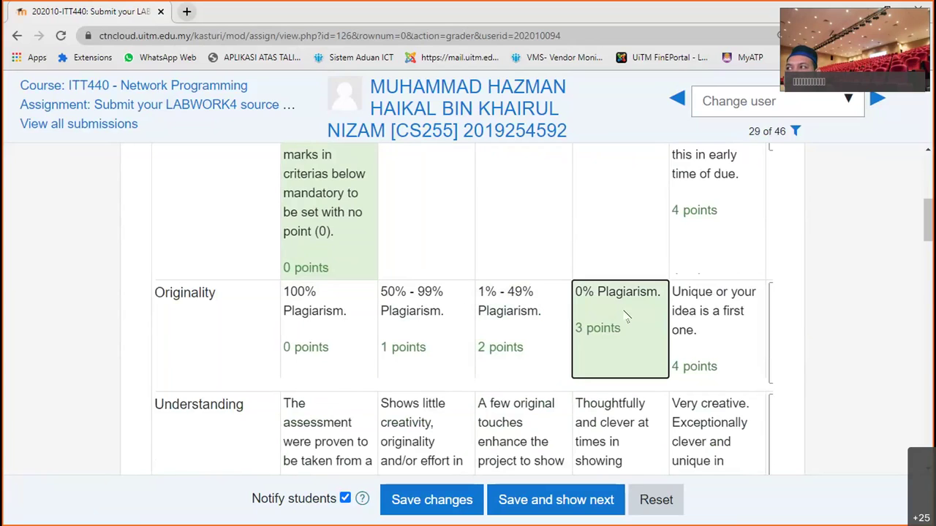
scroll(627, 316, "down", 2)
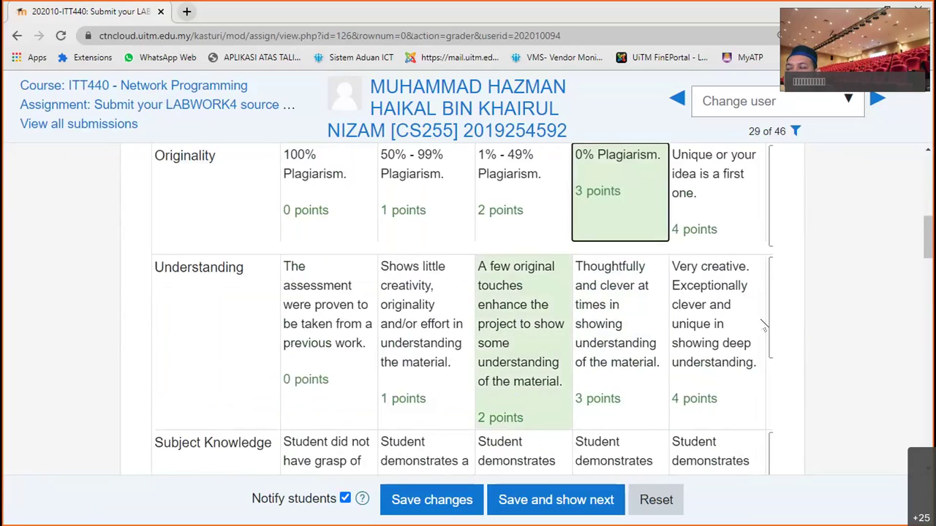
left_click(629, 312)
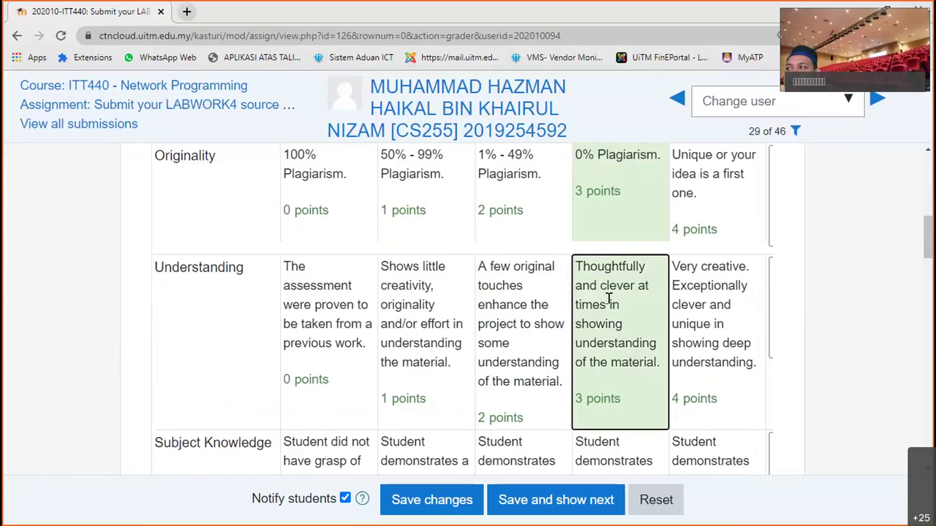
Rate Subject Knowledge as "Student demonstrates full knowledge" and Completeness as "Includes all of the required elements", 3 points each.
scroll(850, 310, "down", 2)
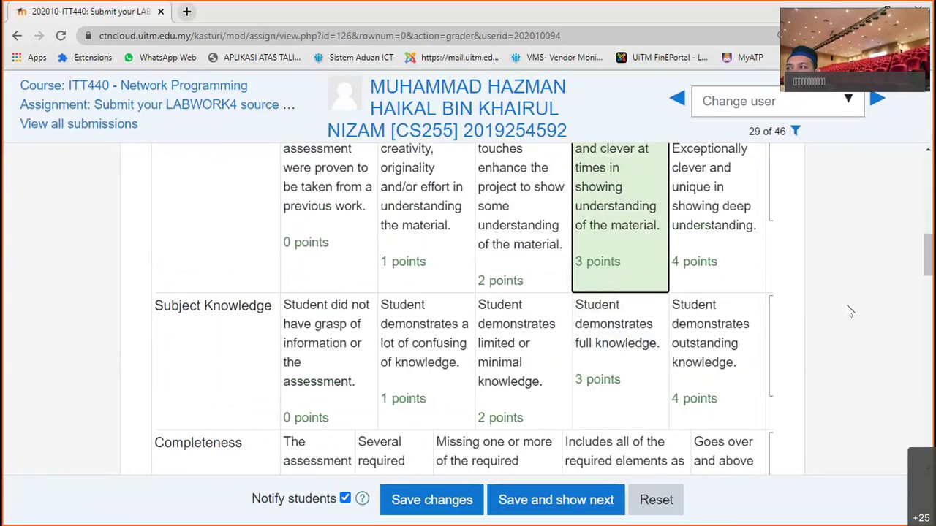
left_click(428, 333)
scroll(537, 338, "up", 1)
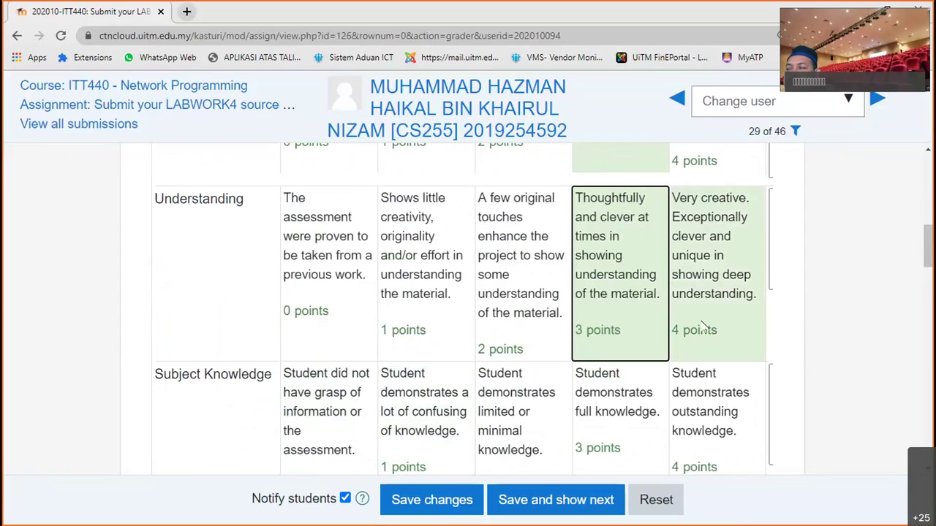
scroll(809, 331, "down", 1)
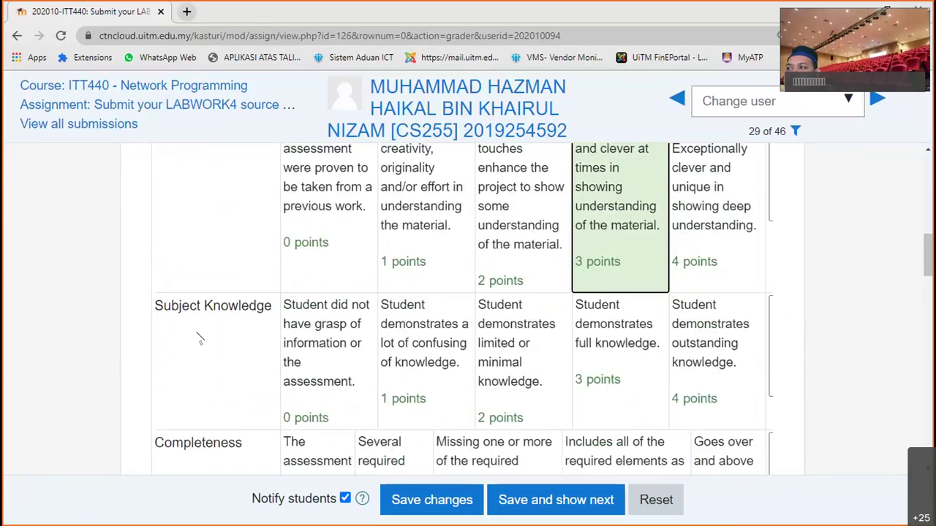
left_click(613, 333)
scroll(612, 333, "down", 2)
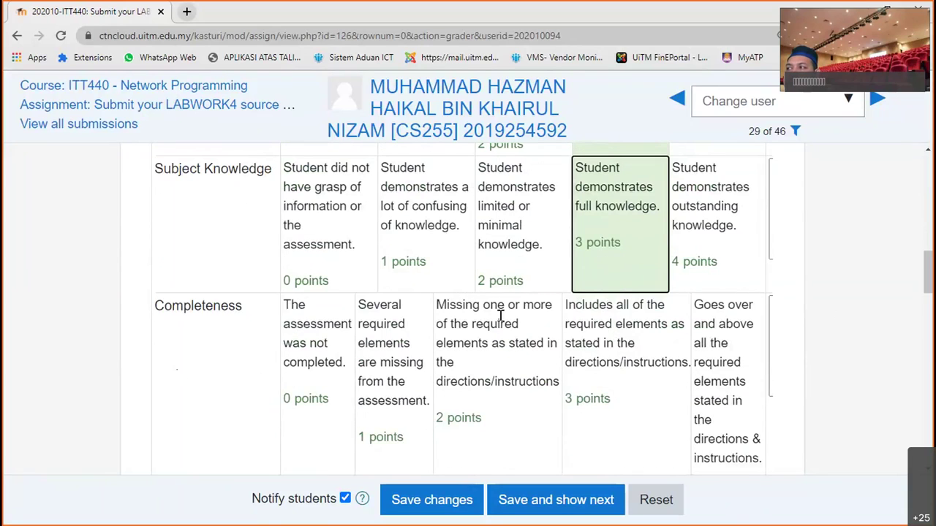
left_click(590, 362)
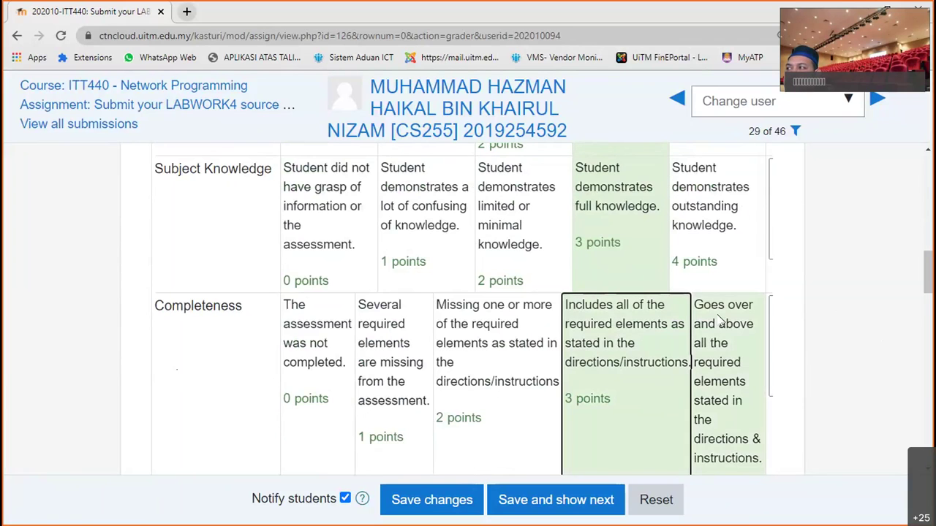
Compare the chosen ratings from Submission to Completeness with the four-point levels of the same criteria.
scroll(720, 320, "up", 8)
scroll(713, 311, "down", 10)
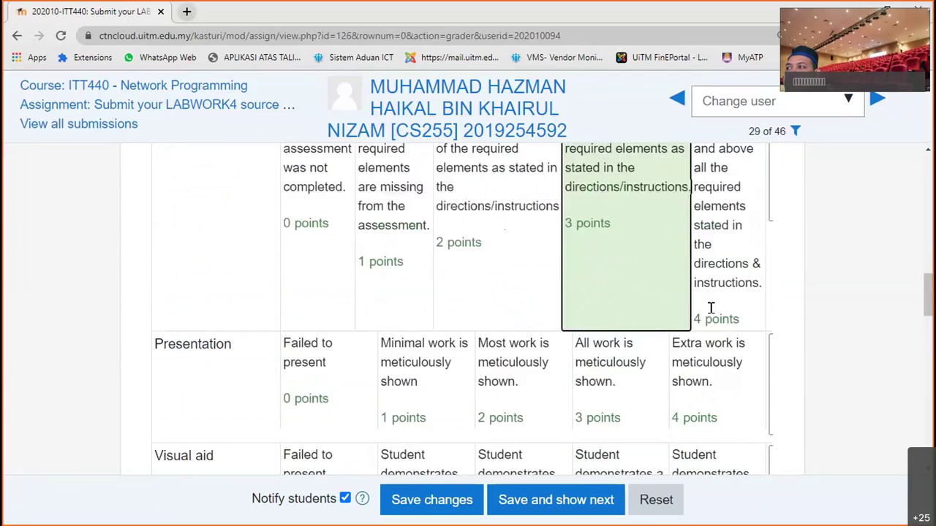
scroll(711, 308, "down", 2)
scroll(653, 307, "up", 1)
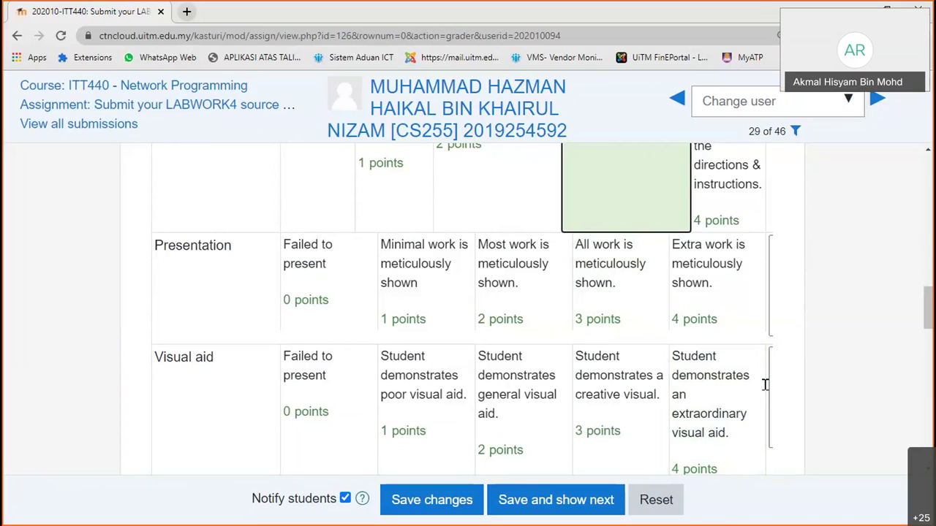
scroll(765, 385, "up", 12)
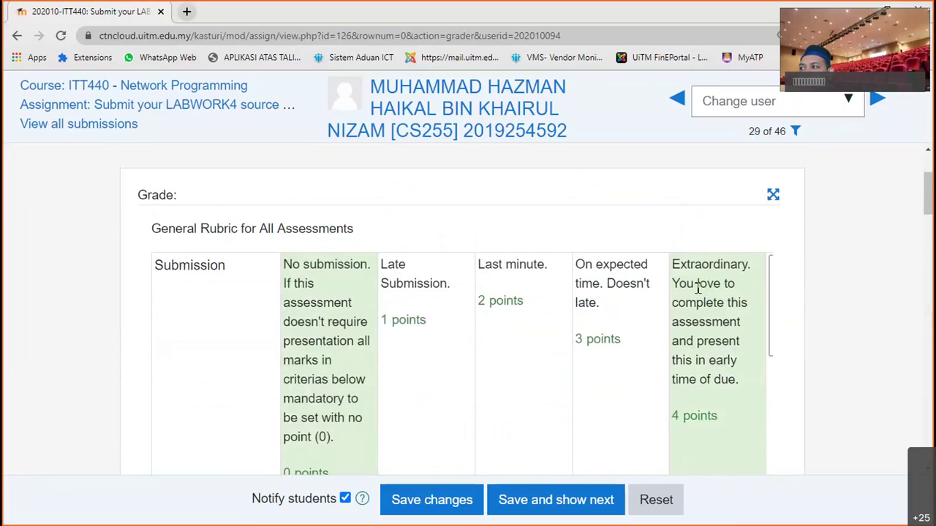
scroll(699, 293, "down", 4)
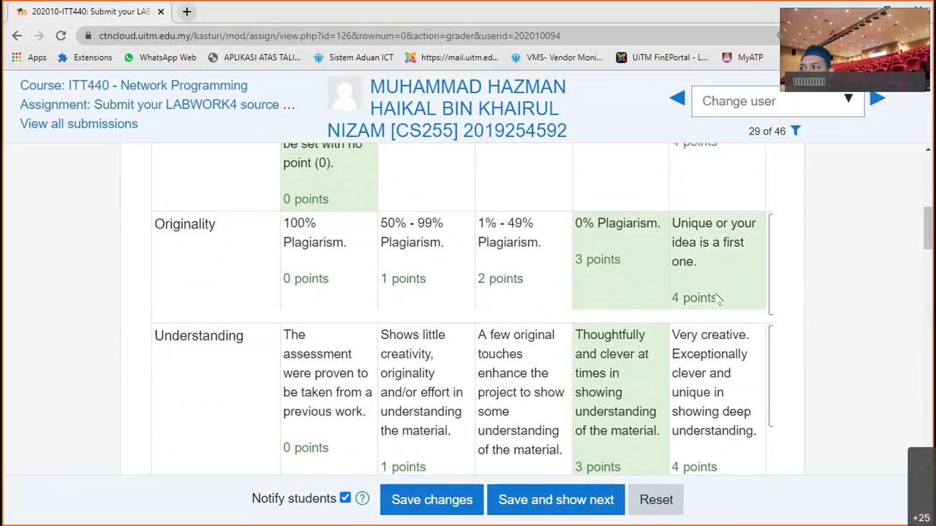
scroll(817, 334, "down", 1)
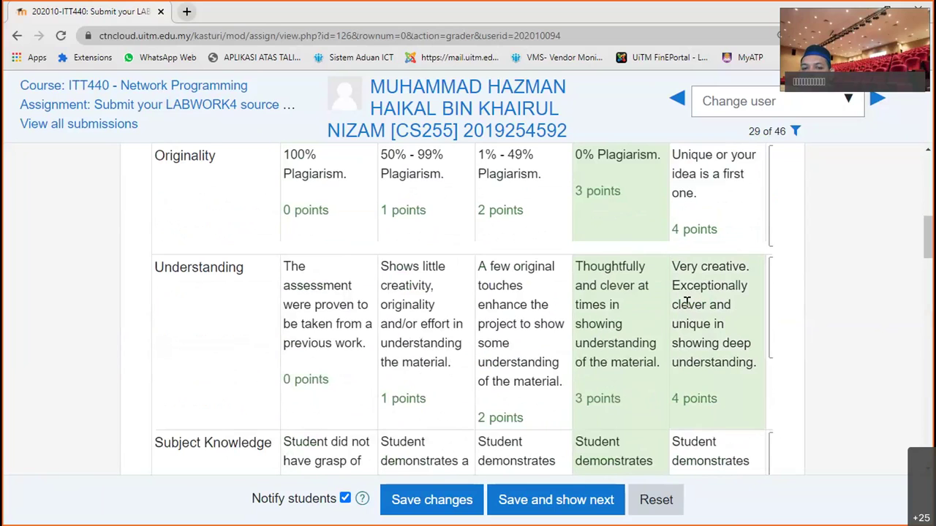
scroll(695, 318, "down", 3)
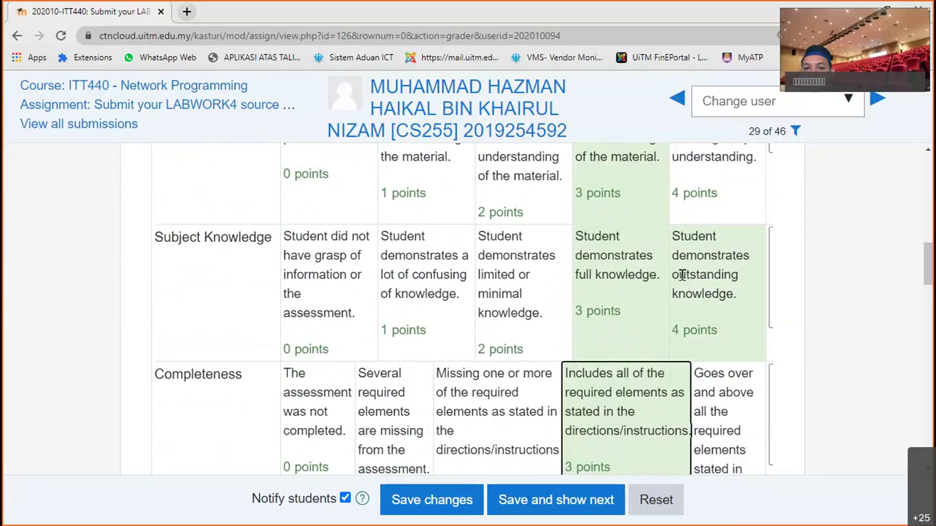
scroll(682, 275, "down", 2)
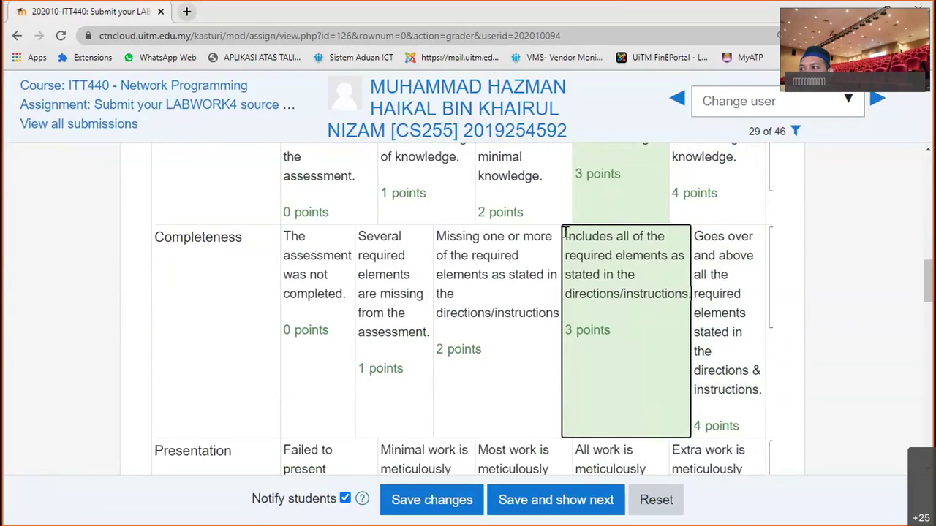
left_click_drag(561, 231, 642, 293)
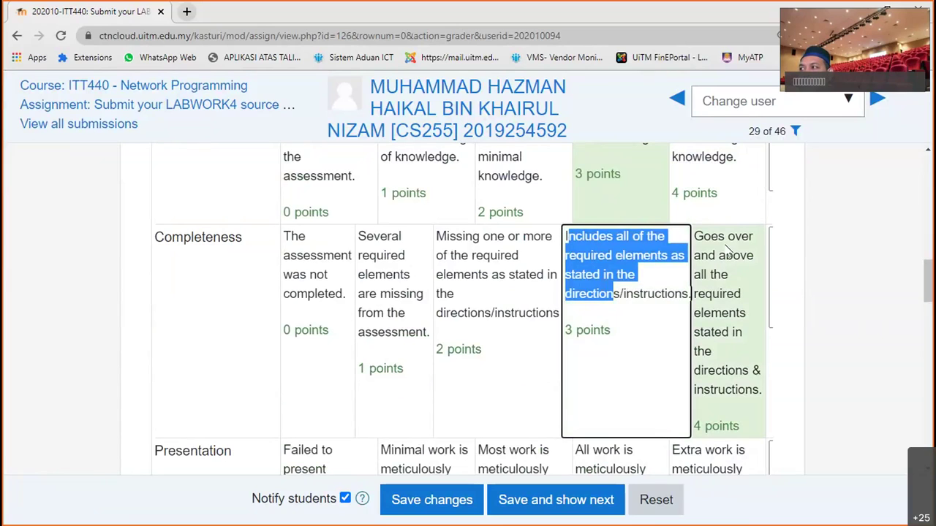
left_click(665, 282)
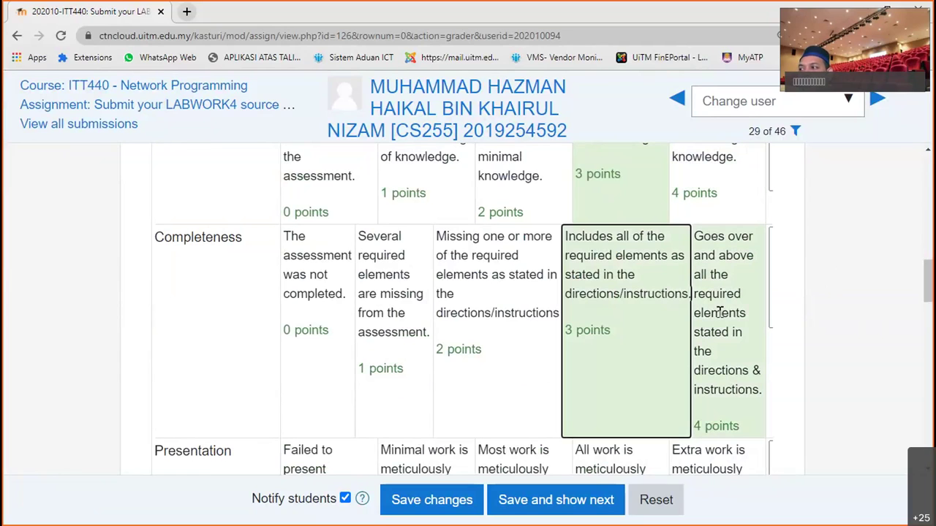
scroll(795, 331, "down", 1)
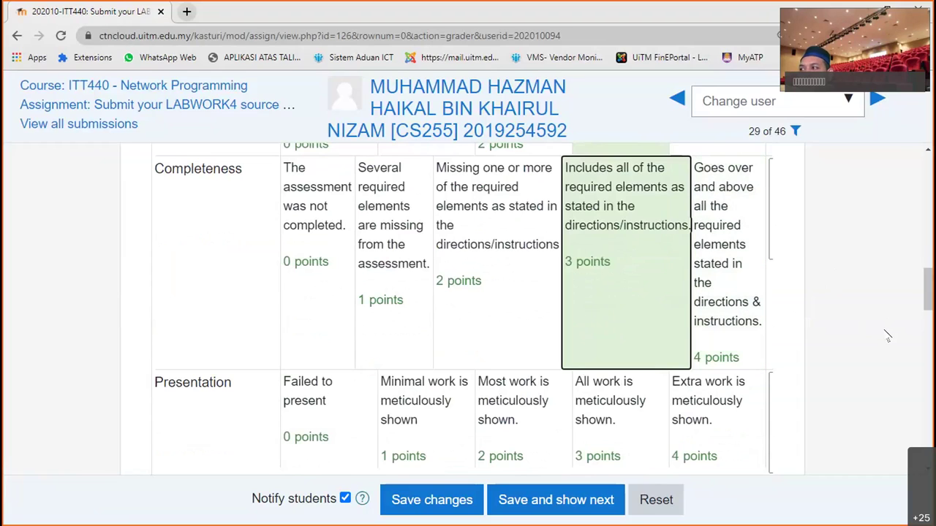
Rate Visual aid as "Student demonstrates an extraordinary visual aid" with 4 points and Presentation as "All work is meticulously shown" with 3 points.
scroll(819, 344, "down", 2)
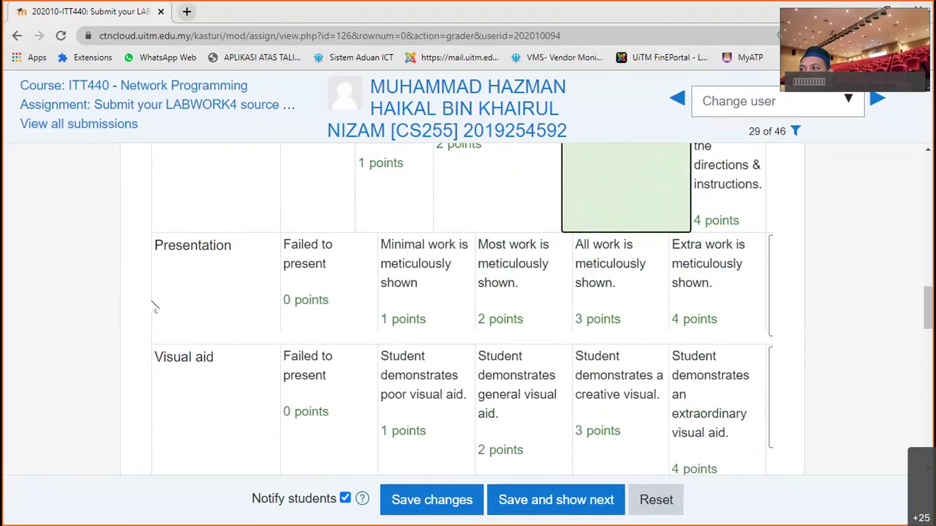
scroll(406, 318, "up", 3)
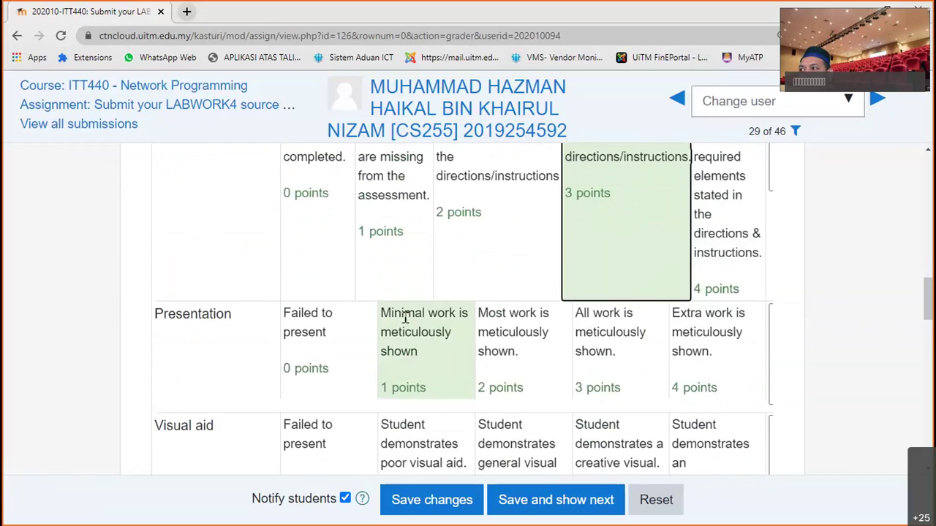
scroll(406, 318, "down", 6)
scroll(406, 318, "up", 3)
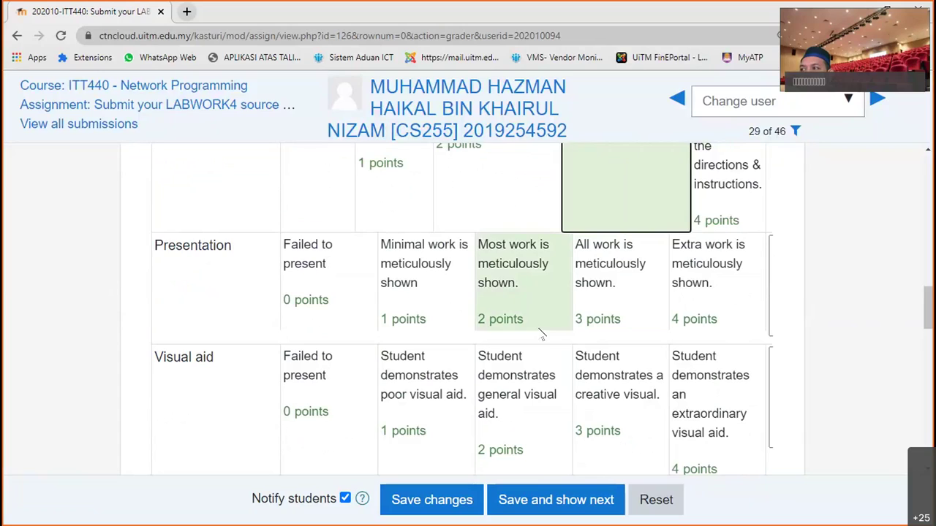
left_click(563, 358)
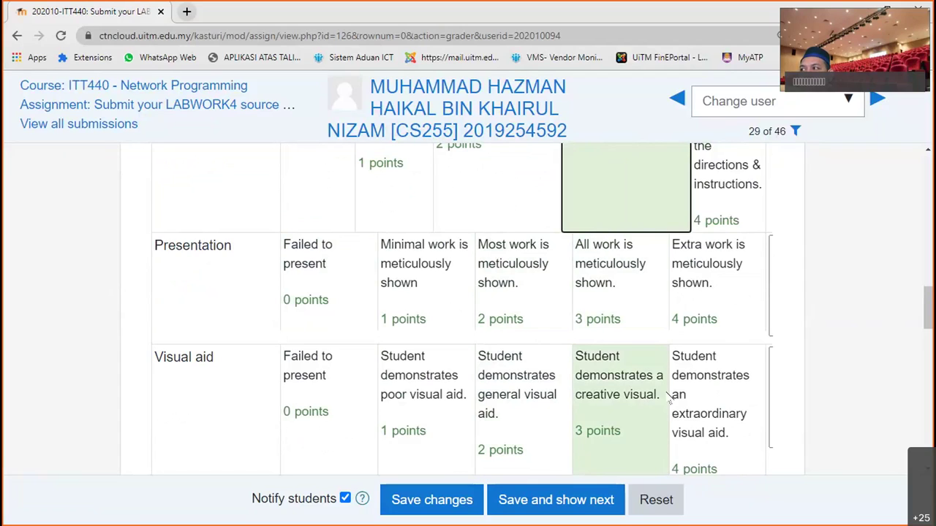
scroll(668, 395, "down", 1)
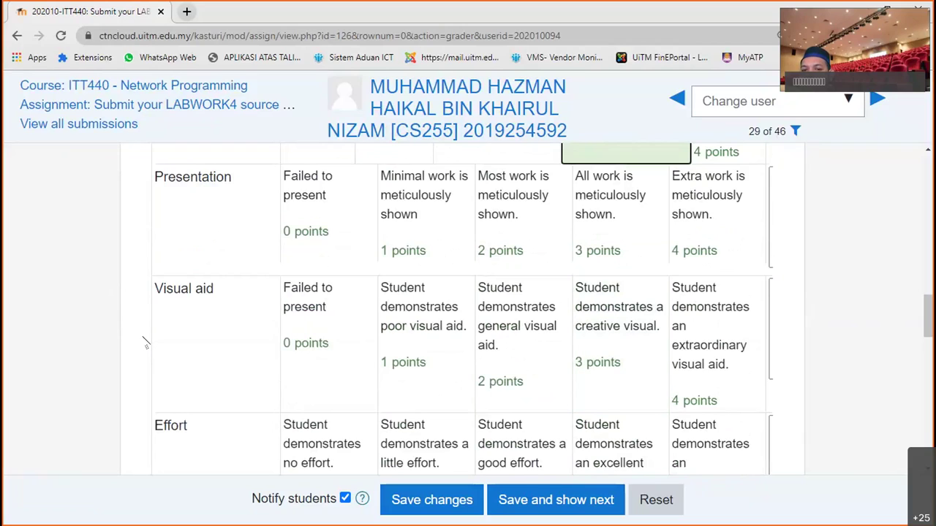
left_click(709, 329)
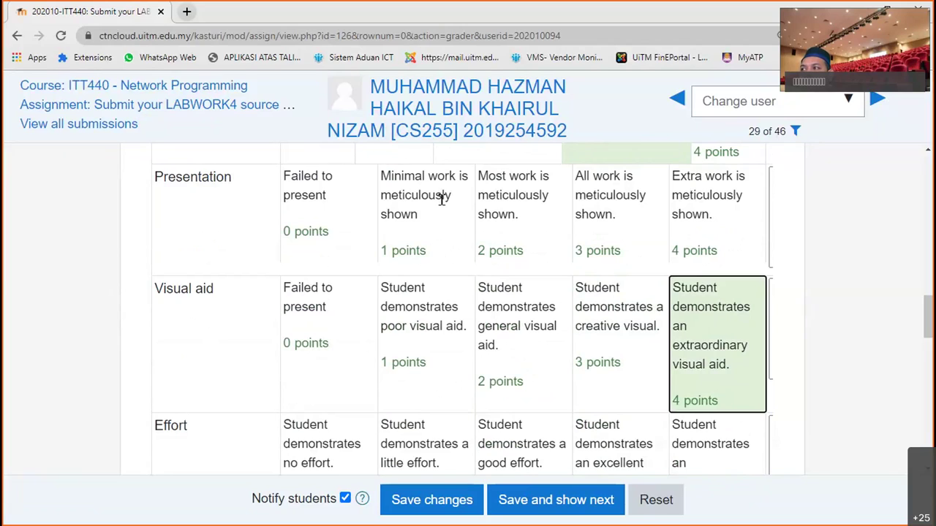
left_click(604, 210)
scroll(702, 387, "down", 1)
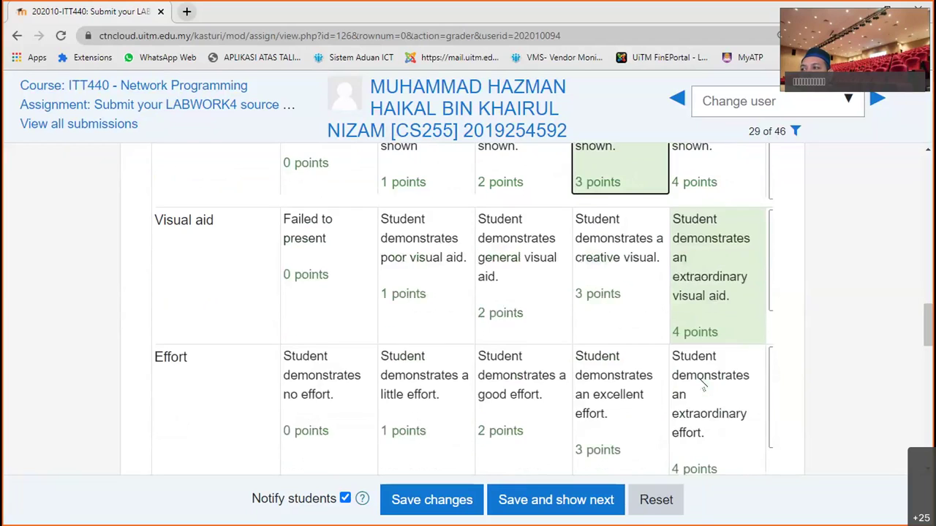
Examine the levels of the Effort criterion, from no effort to extraordinary effort.
scroll(702, 387, "down", 1)
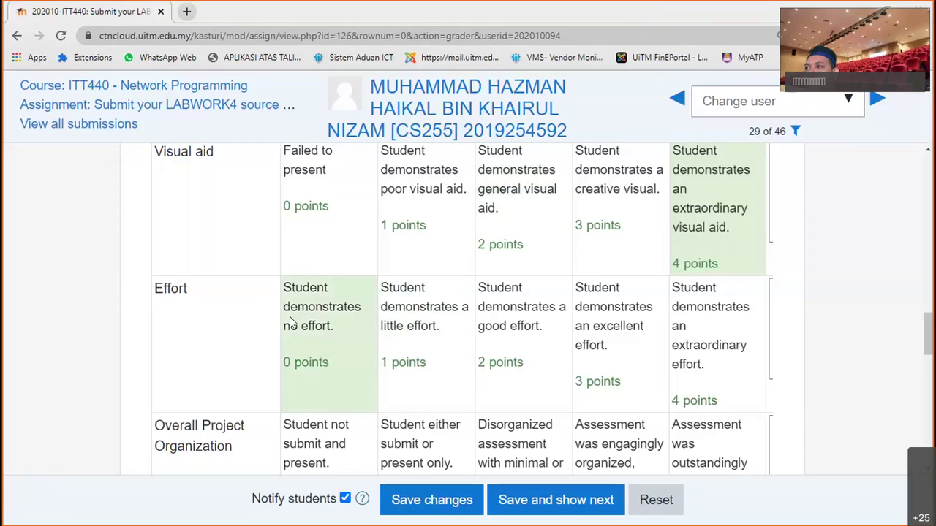
left_click(430, 321)
left_click(629, 324)
left_click(688, 324)
left_click(622, 322)
left_click(355, 313)
left_click(380, 307)
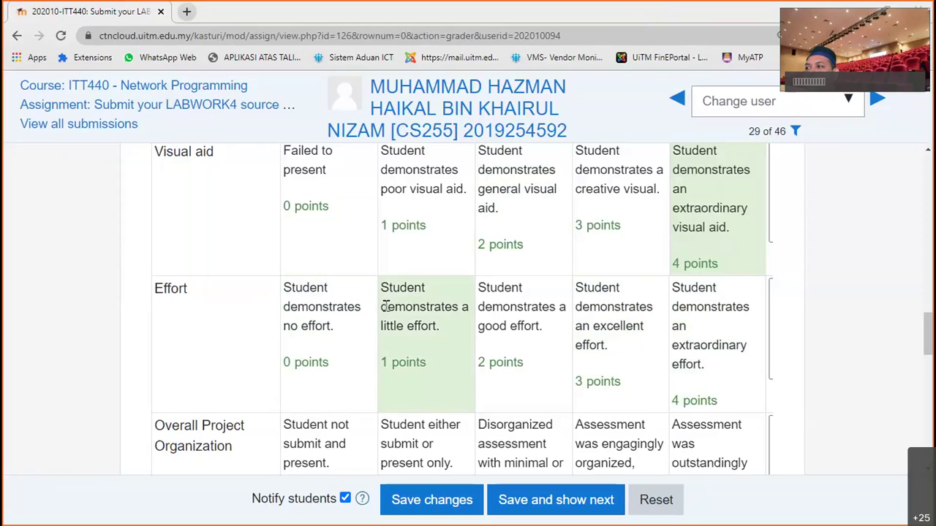
Compare the Effort levels with one another, including good, excellent and extraordinary effort.
left_click(508, 302)
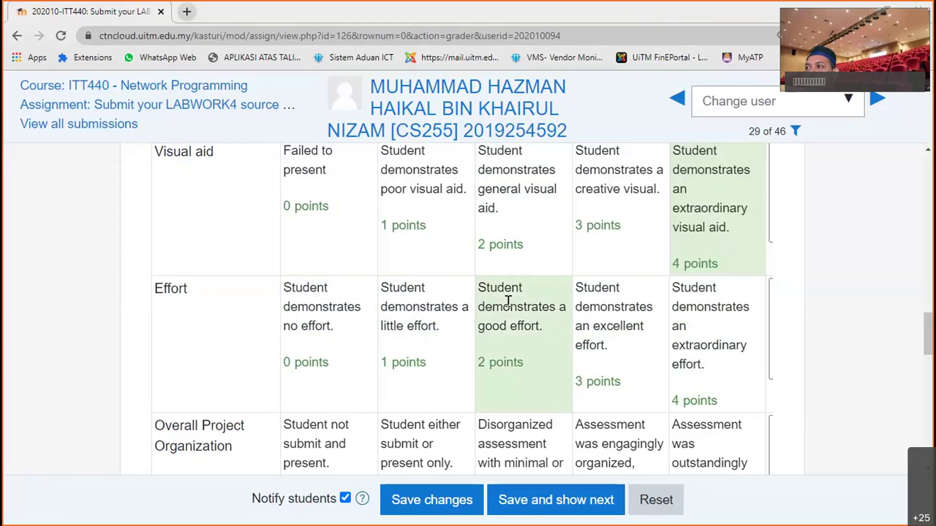
left_click(598, 312)
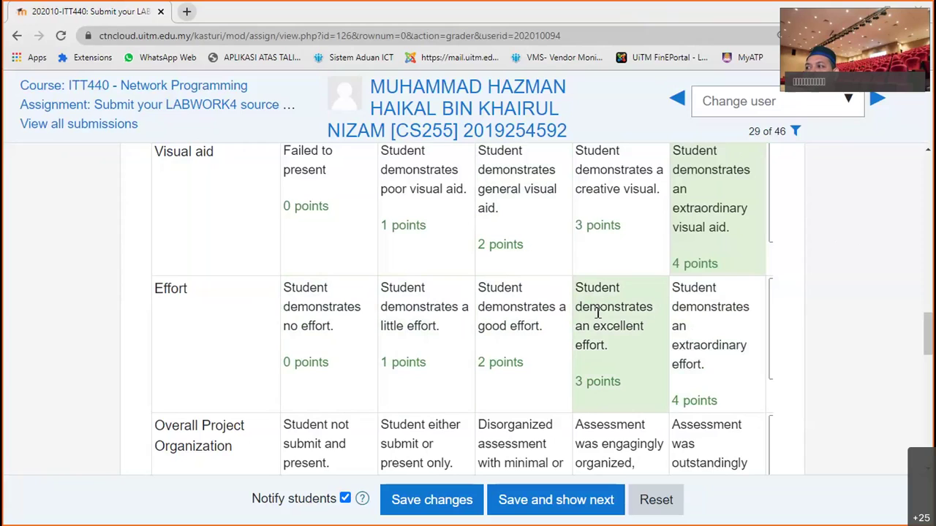
left_click(696, 323)
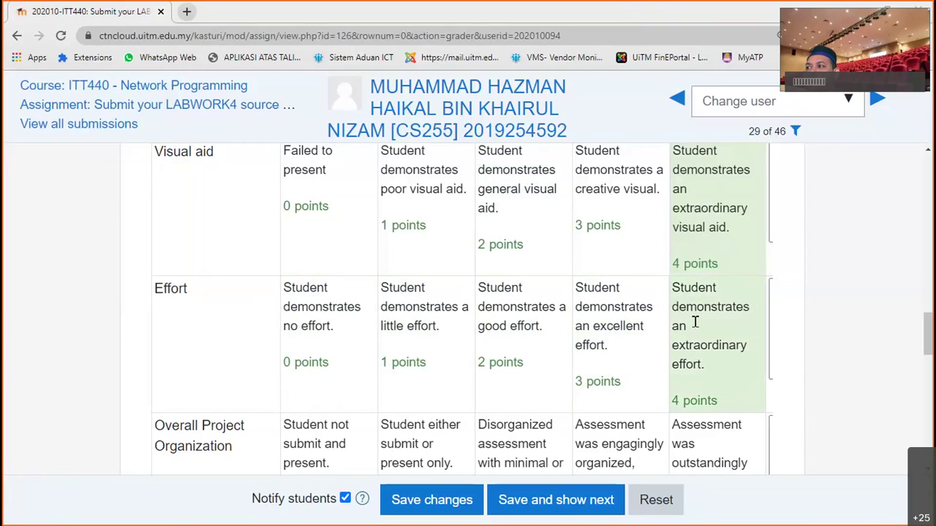
left_click(618, 338)
left_click(460, 355)
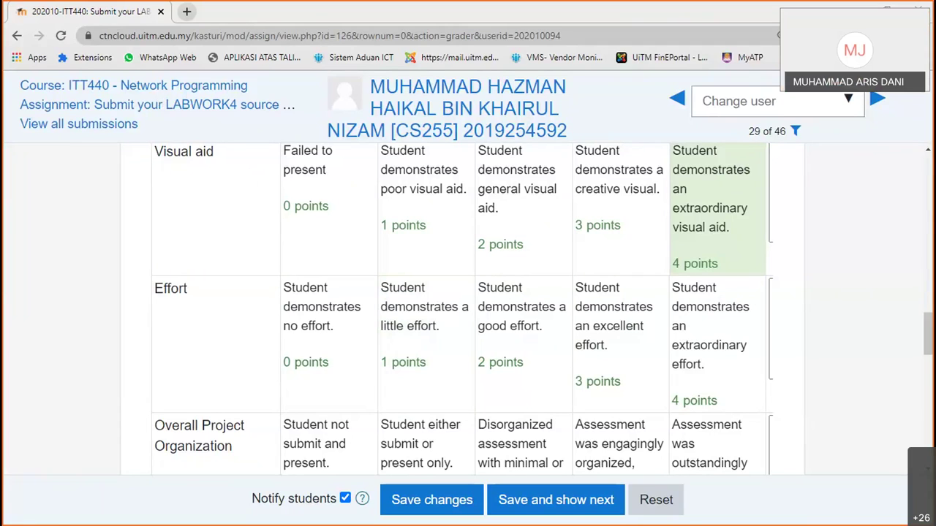
left_click(552, 357)
left_click(702, 356)
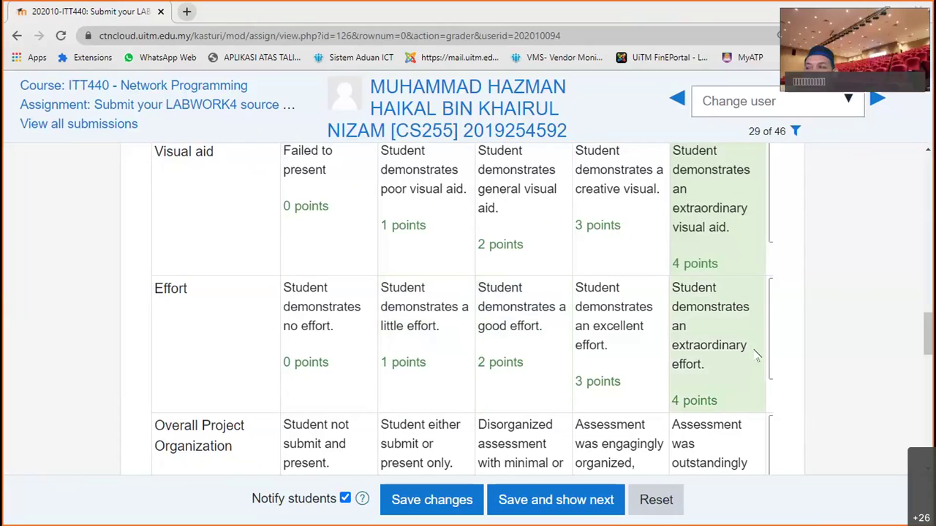
left_click(292, 355)
left_click(424, 351)
left_click(734, 367)
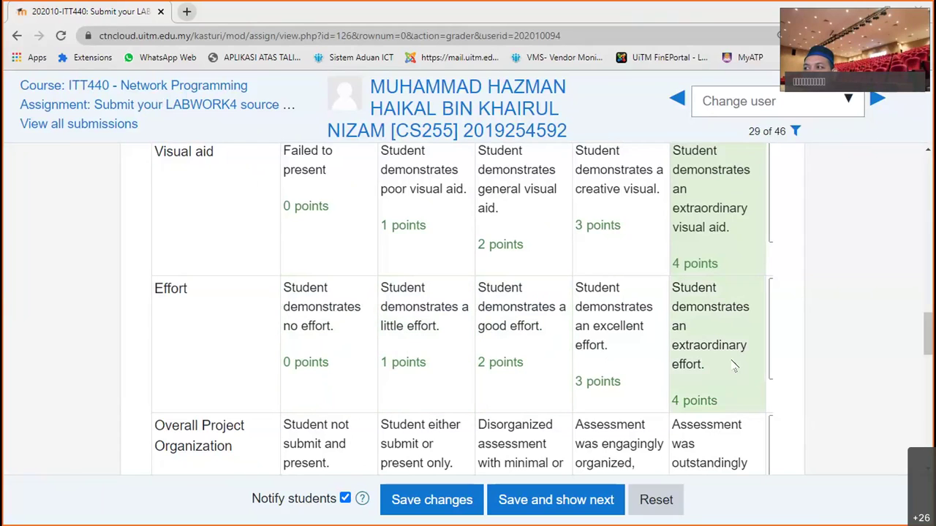
left_click(456, 403)
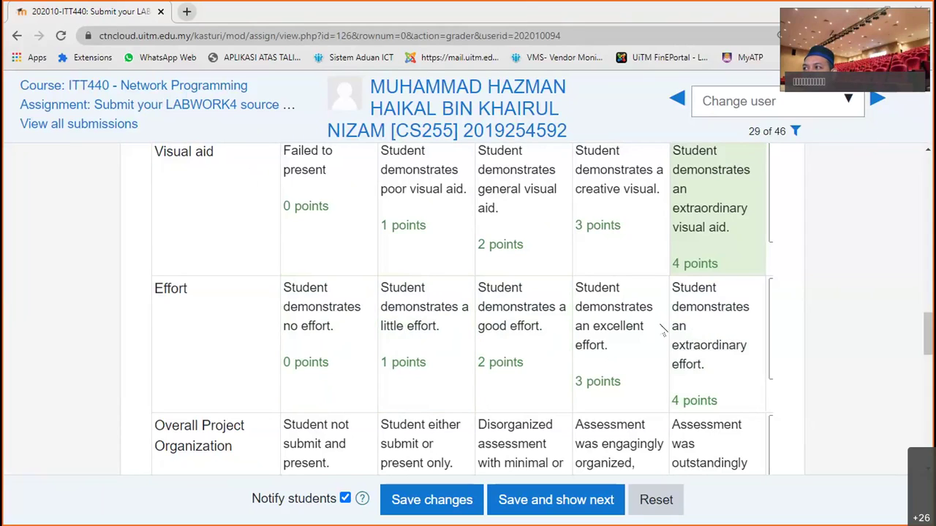
Rate Effort as "Student demonstrates a good effort" with 2 points and Overall Project Organization as "Student either submit or present only" with 1 point.
left_click(541, 348)
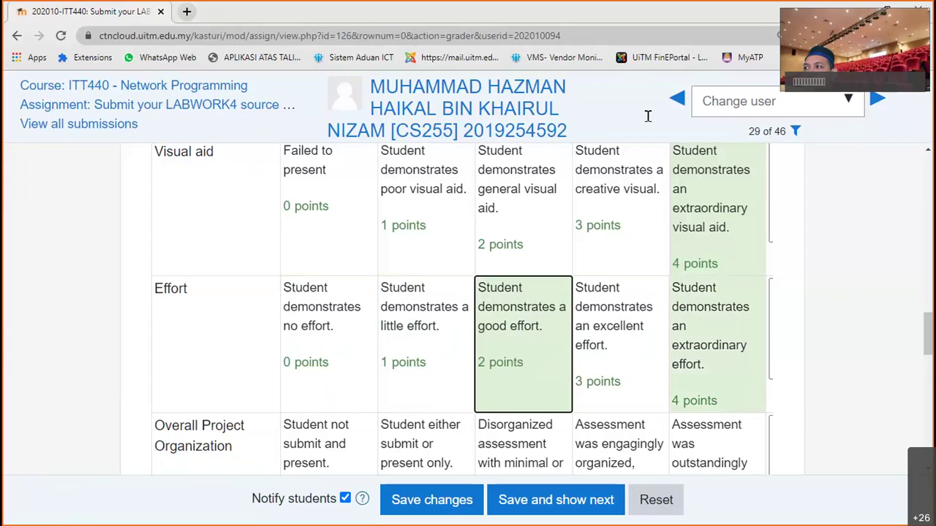
scroll(802, 397, "down", 2)
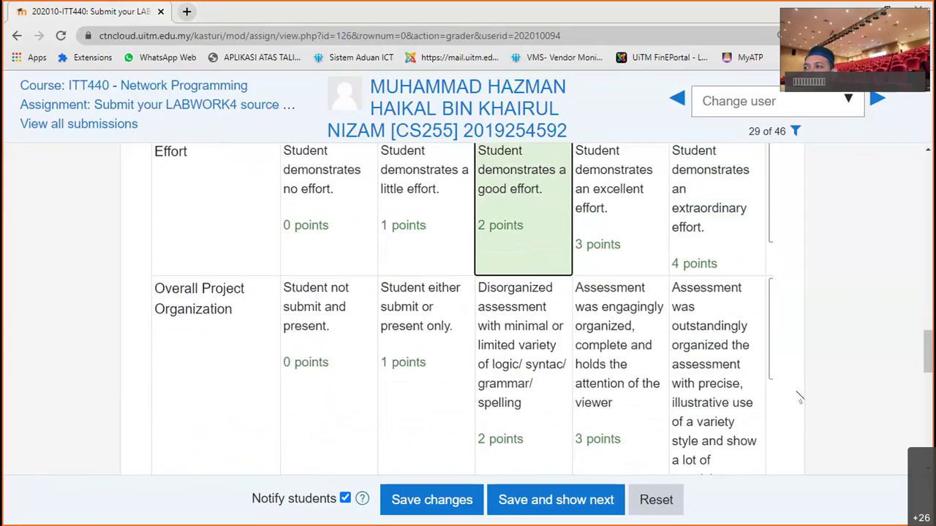
left_click(418, 307)
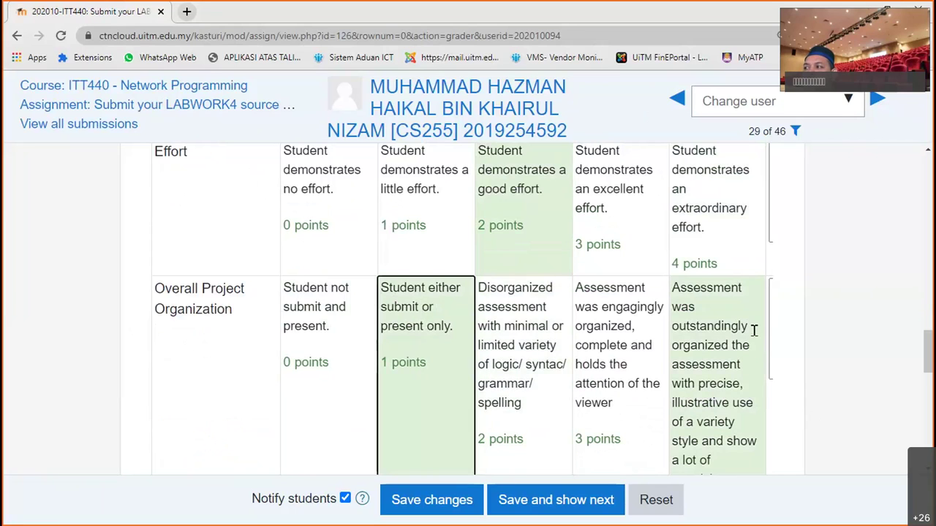
Examine the levels and remark box of the redo criterion, and review the ratings chosen for the criteria above it.
scroll(706, 321, "down", 1)
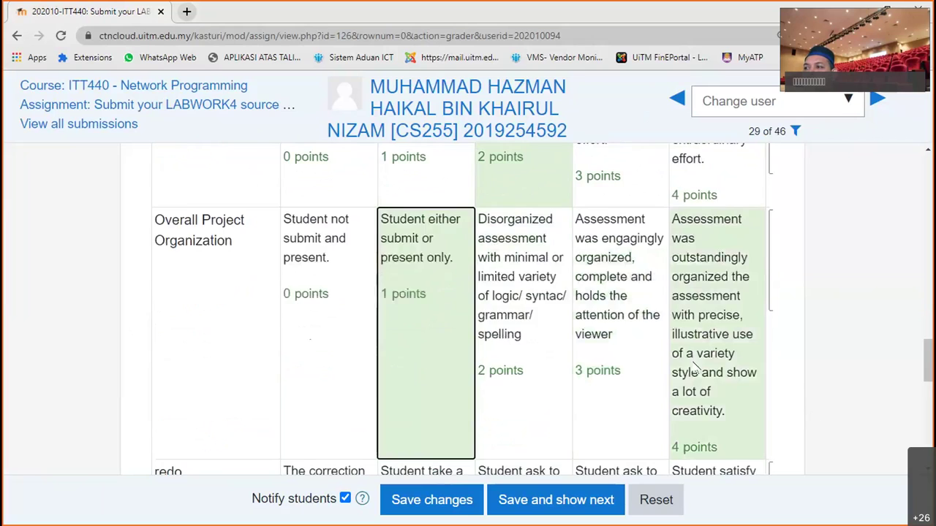
scroll(696, 370, "down", 2)
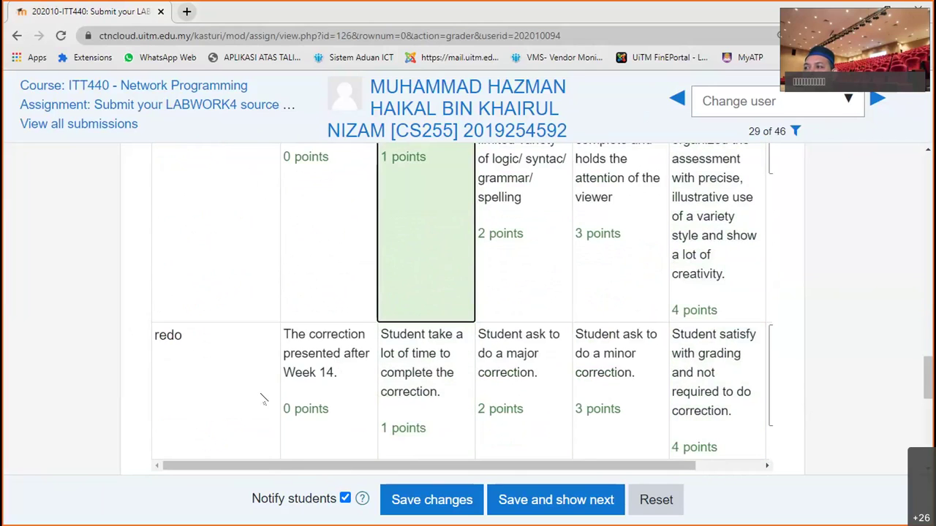
scroll(265, 398, "down", 2)
scroll(264, 397, "up", 1)
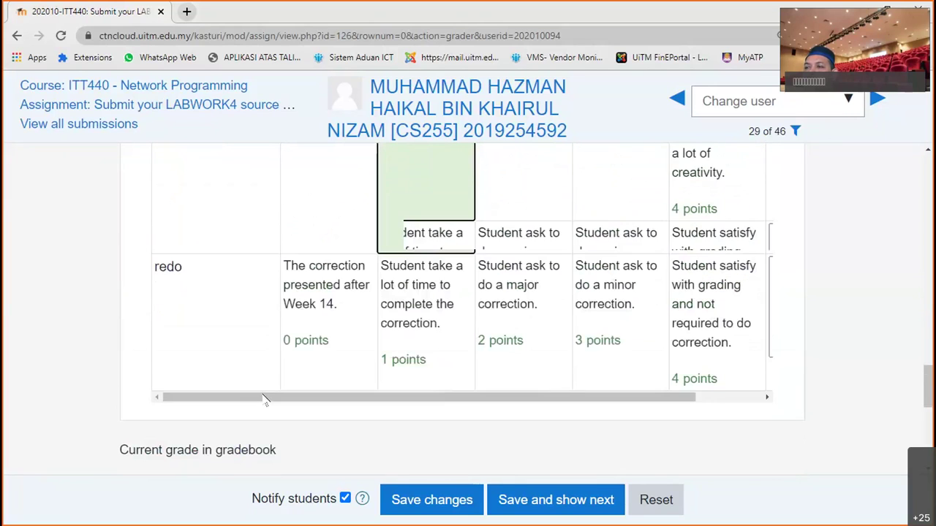
left_click(373, 304)
left_click(717, 339)
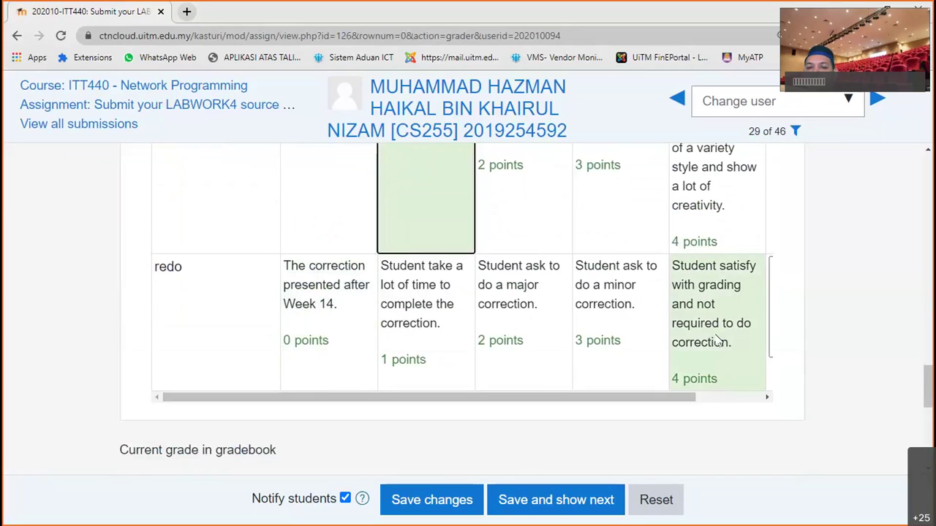
scroll(726, 408, "right", 2)
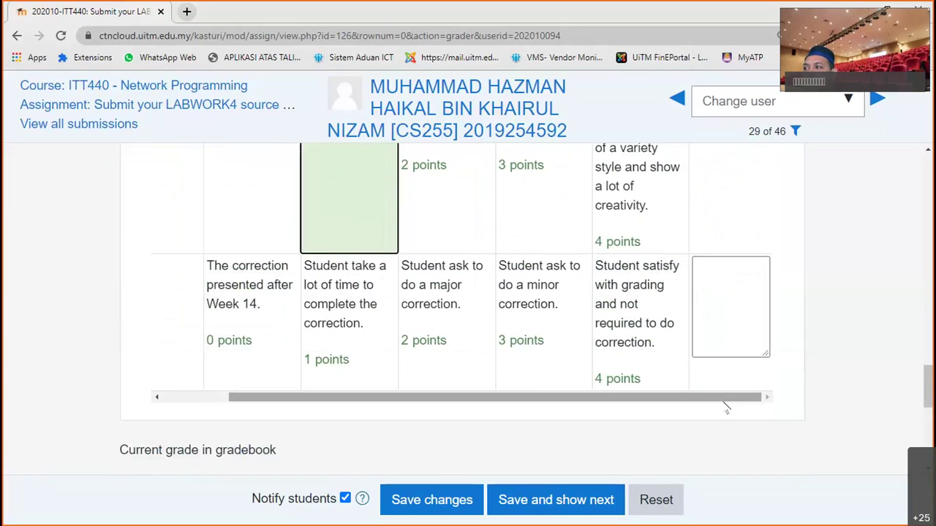
scroll(726, 402, "left", 2)
scroll(726, 402, "right", 2)
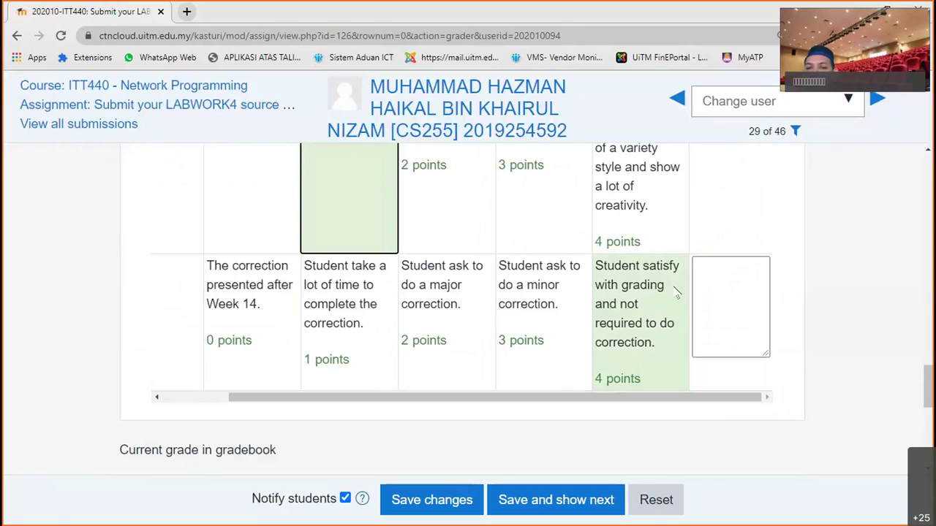
scroll(645, 340, "up", 15)
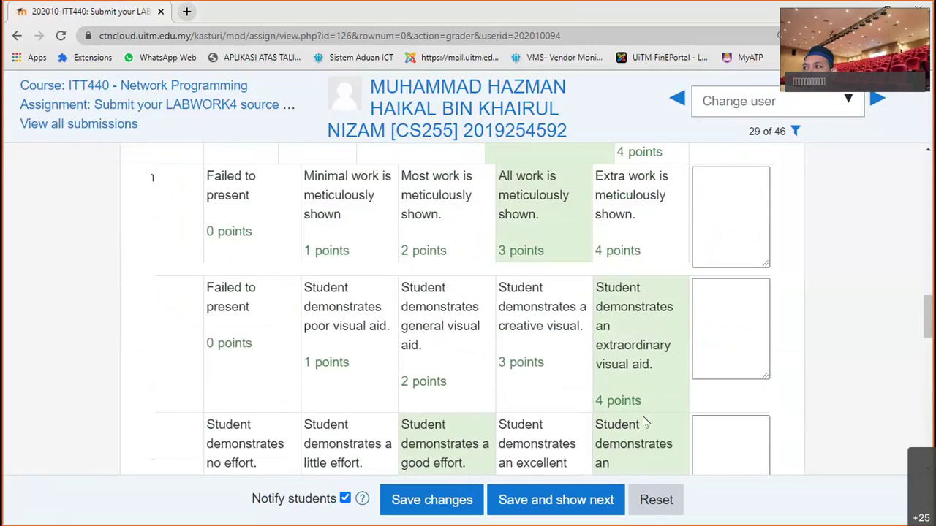
scroll(642, 376, "down", 10)
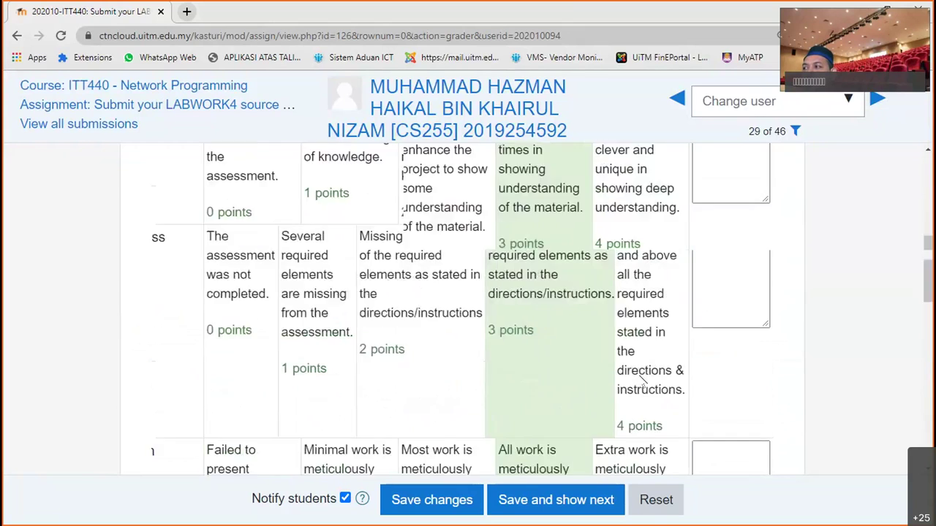
scroll(644, 382, "down", 4)
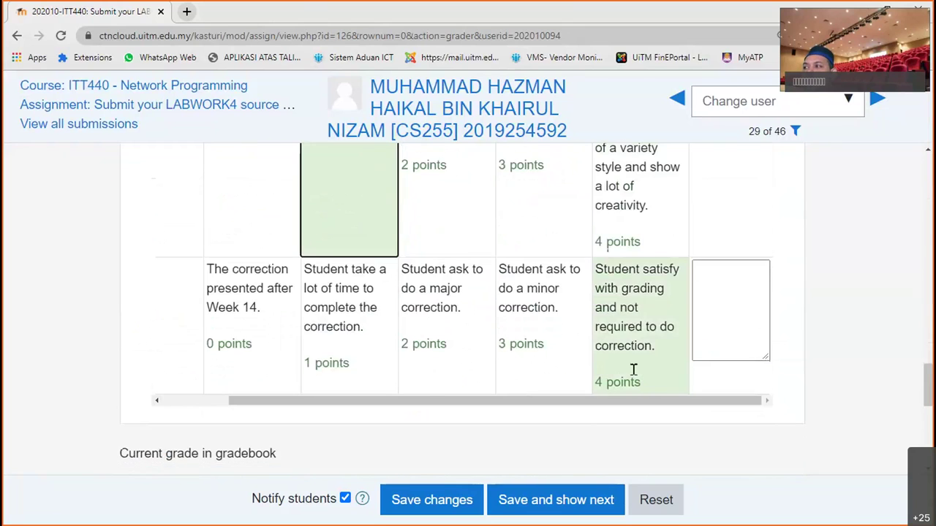
scroll(634, 370, "up", 3)
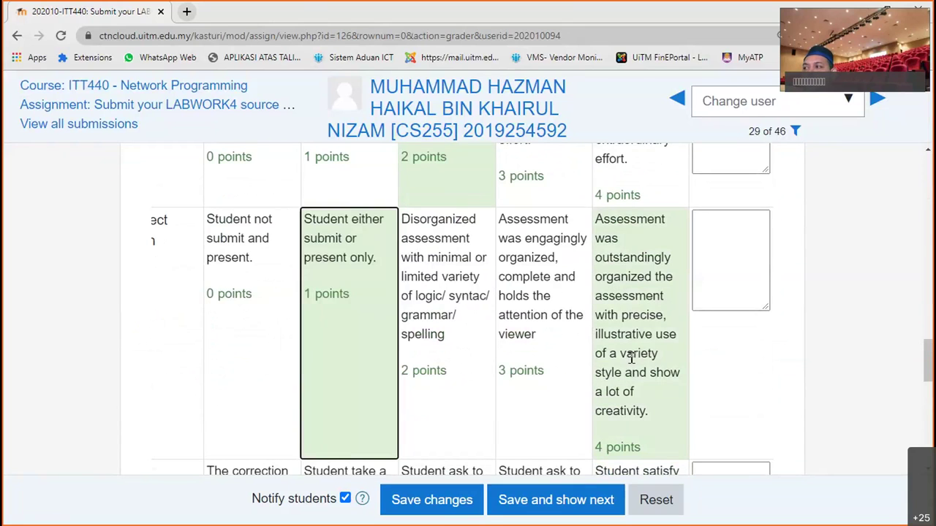
scroll(631, 363, "down", 2)
Rate redo as "Student ask to do a minor correction" with 3 points and recheck the ratings of the preceding criteria.
left_click(538, 362)
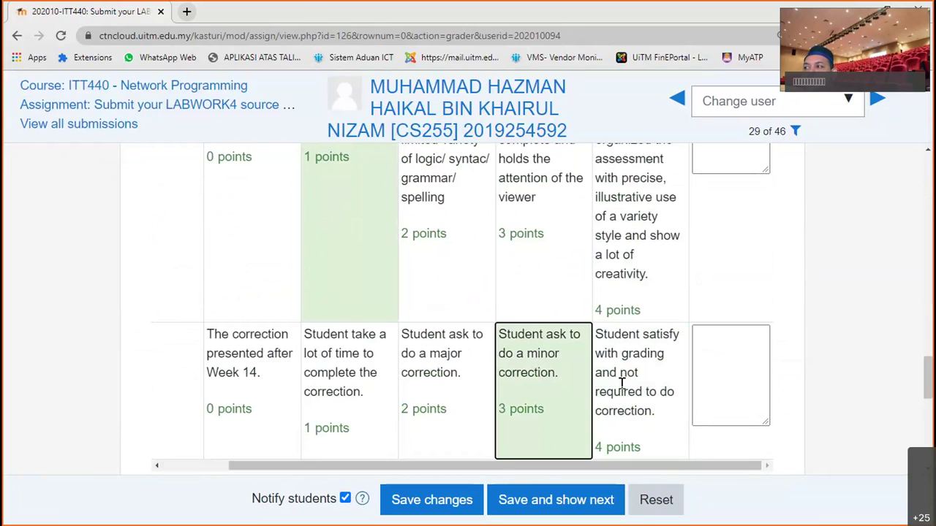
scroll(622, 382, "up", 10)
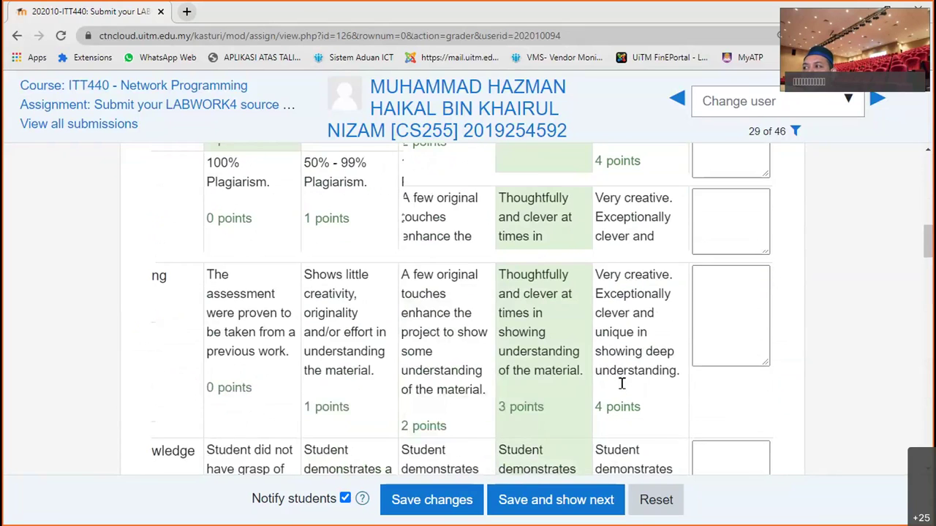
scroll(621, 383, "up", 2)
scroll(623, 384, "down", 7)
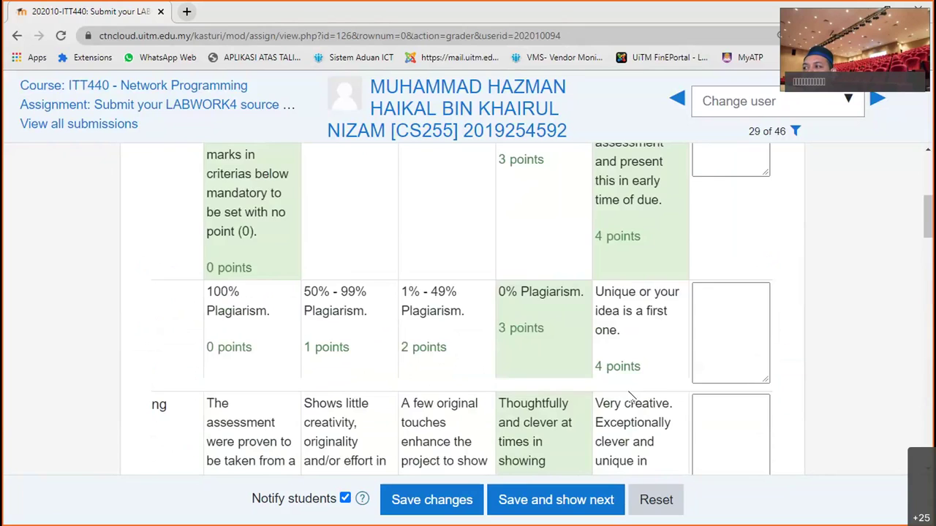
scroll(623, 385, "down", 10)
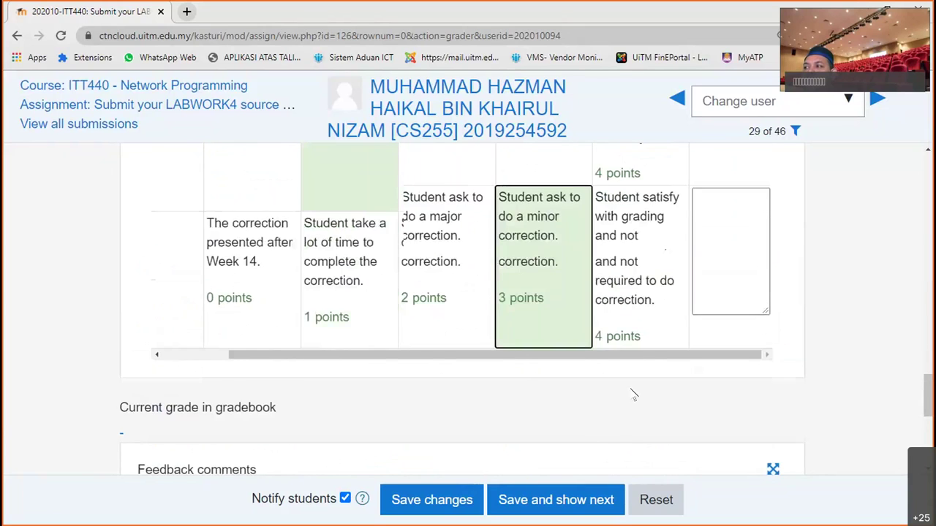
scroll(634, 395, "up", 2)
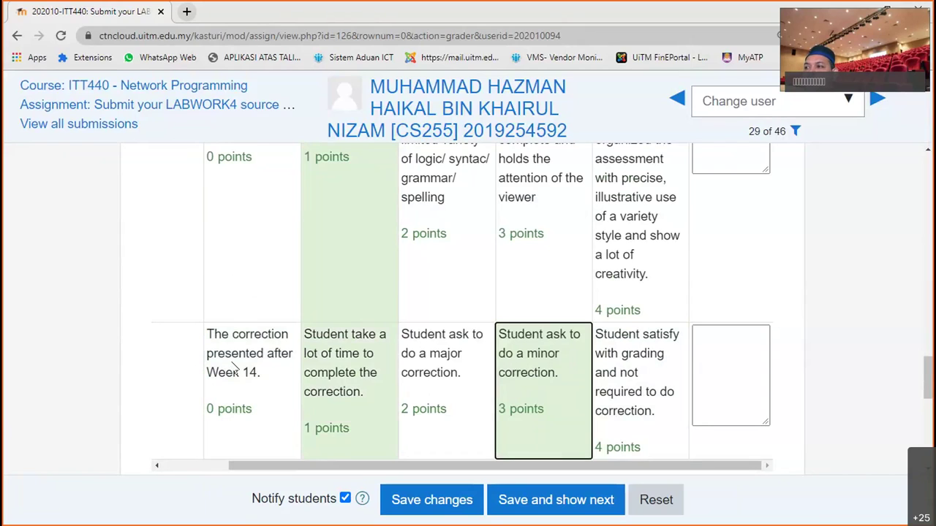
Rate redo as "Student satisfy with grading and not required to do correction" with 4 points and save the grade changes.
left_click(634, 373)
scroll(680, 468, "left", 3)
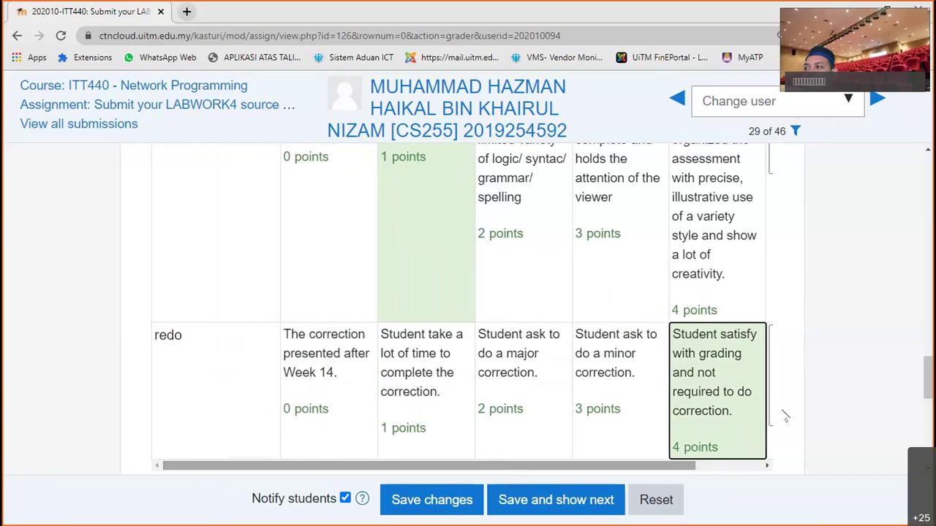
scroll(785, 413, "down", 1)
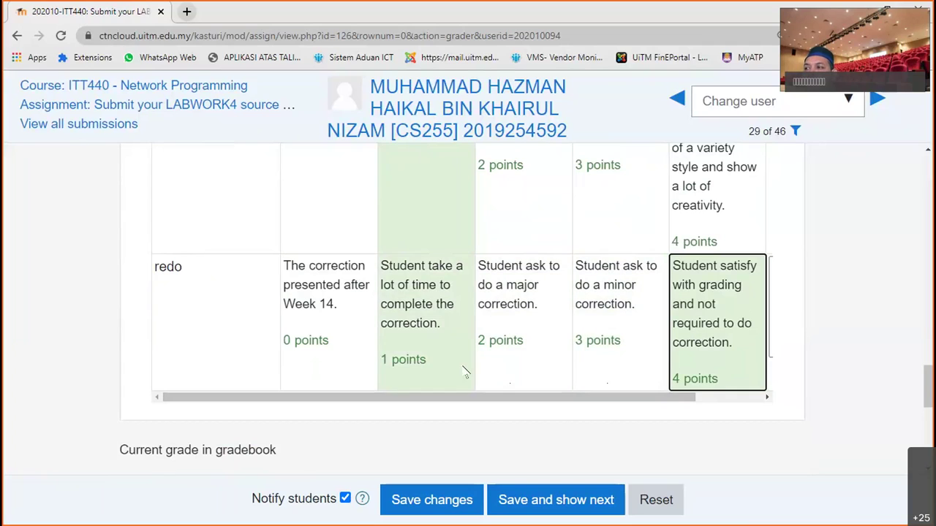
left_click_drag(436, 401, 323, 406)
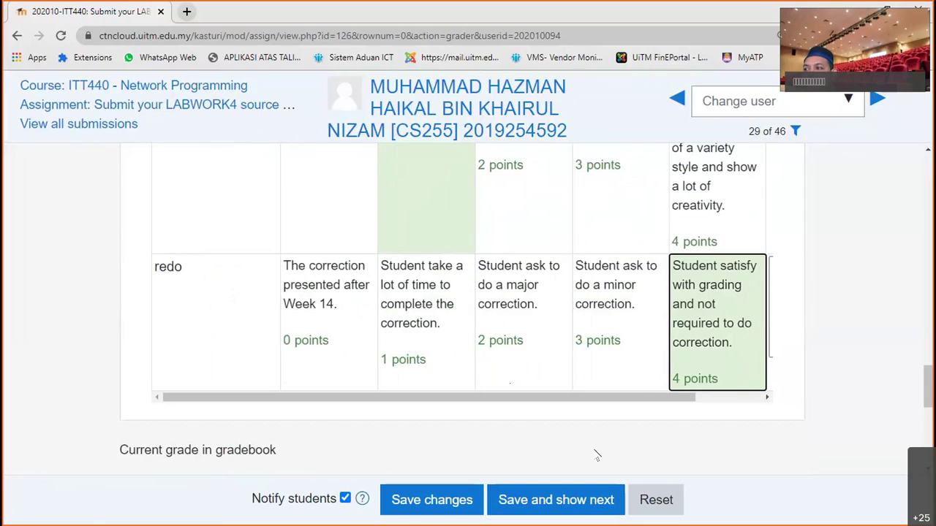
left_click(410, 509)
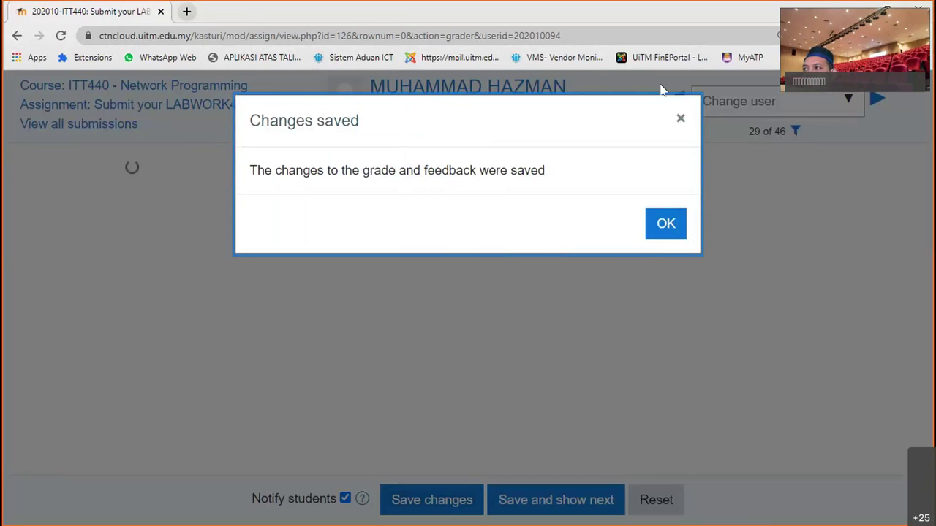
left_click(653, 233)
Check the current grade in the gradebook and review the saved rubric ratings from redo up to Visual aid.
scroll(567, 350, "down", 3)
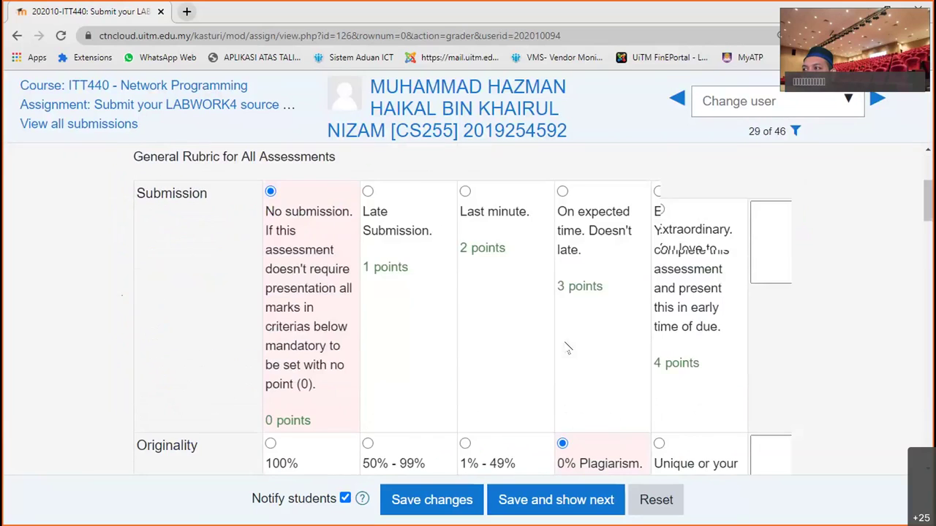
scroll(566, 349, "down", 15)
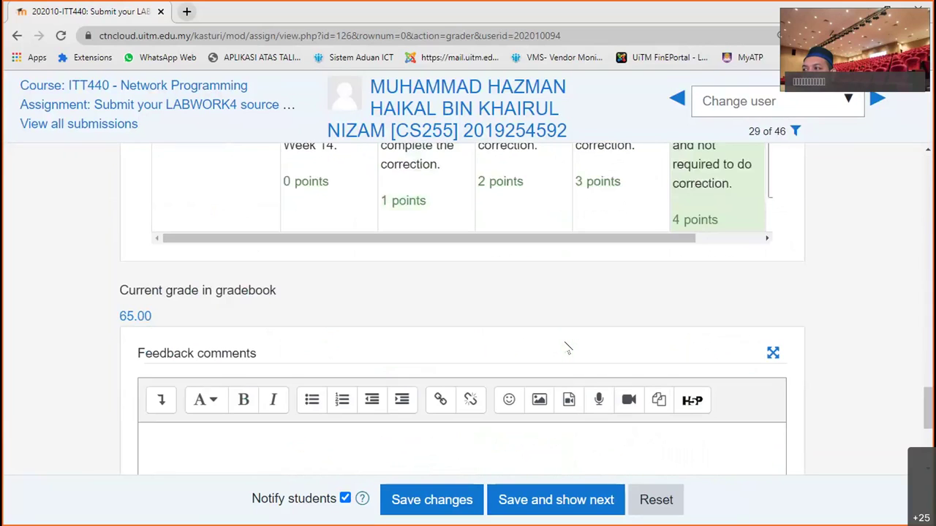
scroll(567, 349, "down", 2)
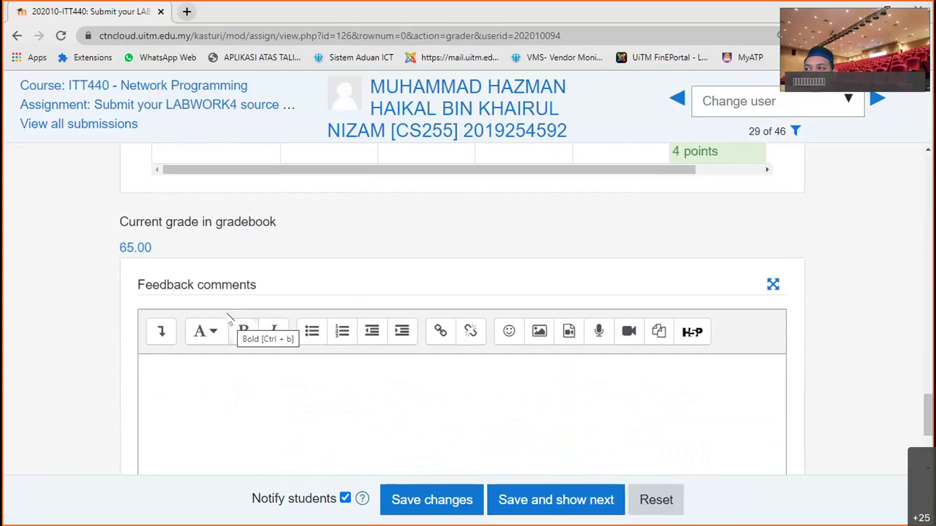
scroll(274, 272, "up", 3)
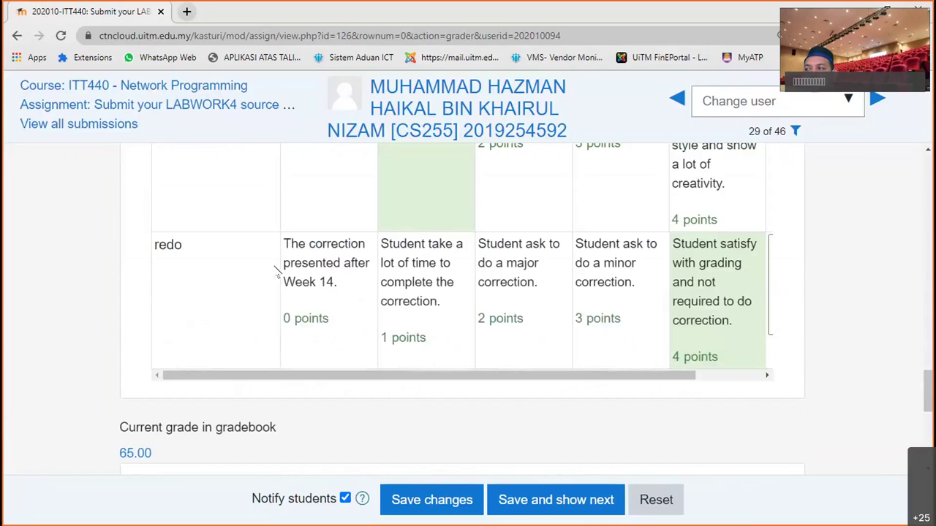
scroll(276, 273, "up", 1)
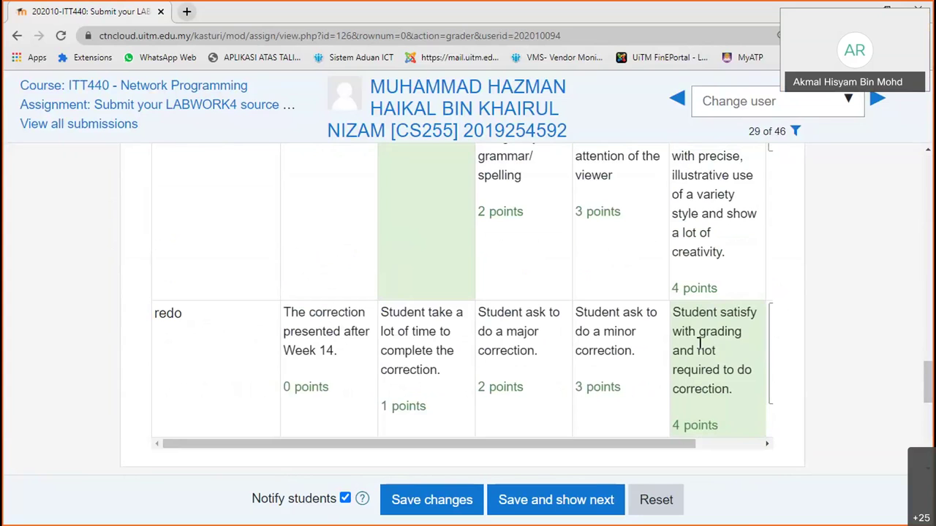
scroll(544, 210, "up", 5)
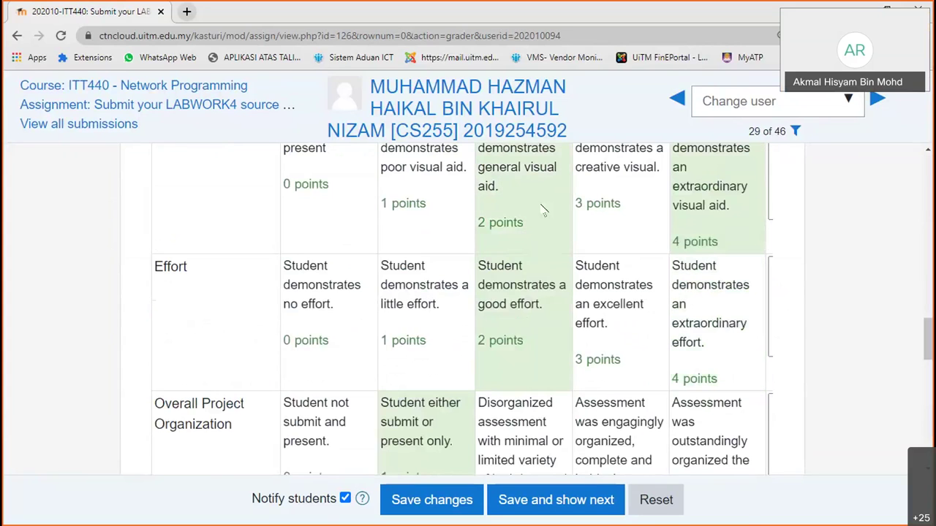
Rate the Submission criterion as "On expected time. Doesn't late." with 3 points.
scroll(543, 210, "up", 10)
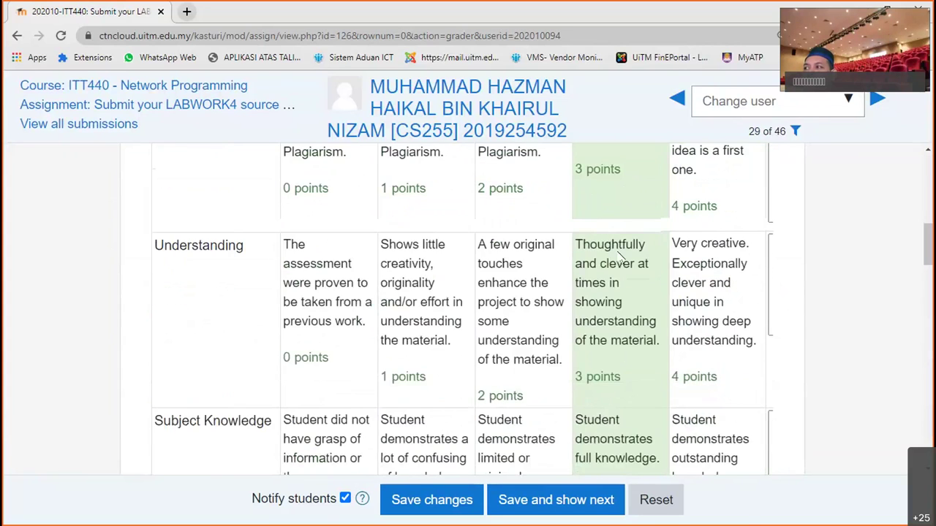
scroll(618, 256, "up", 7)
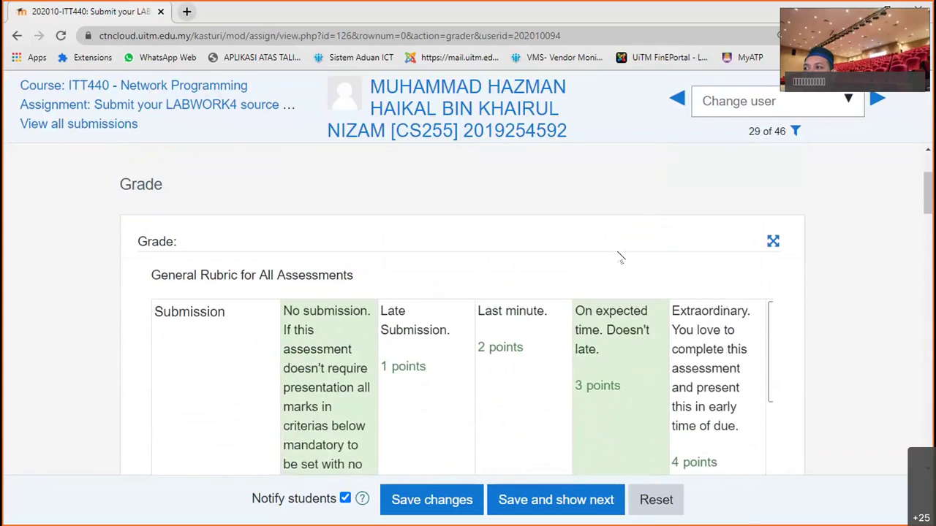
scroll(618, 256, "down", 1)
left_click(620, 253)
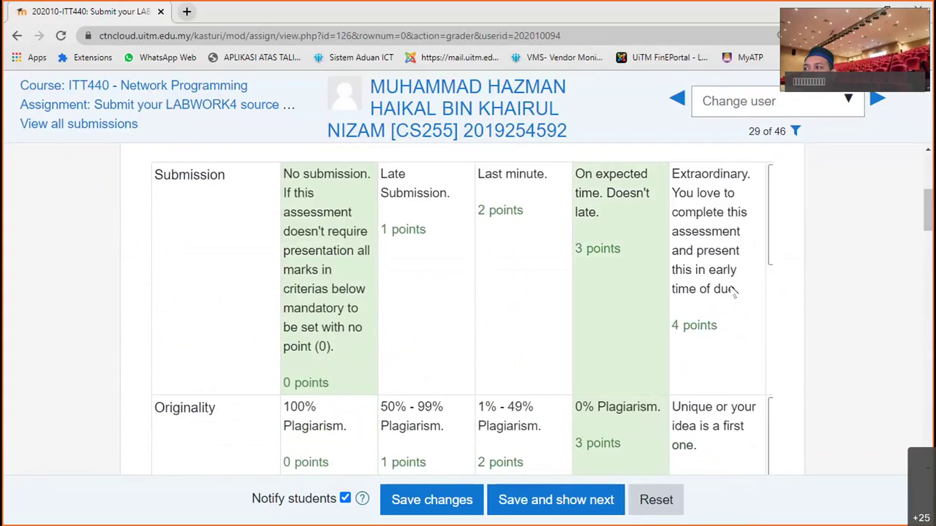
Rate Visual aid as a creative visual, Effort as an excellent effort and Overall Project Organization as engagingly organized, with 3 points each.
scroll(617, 299, "down", 12)
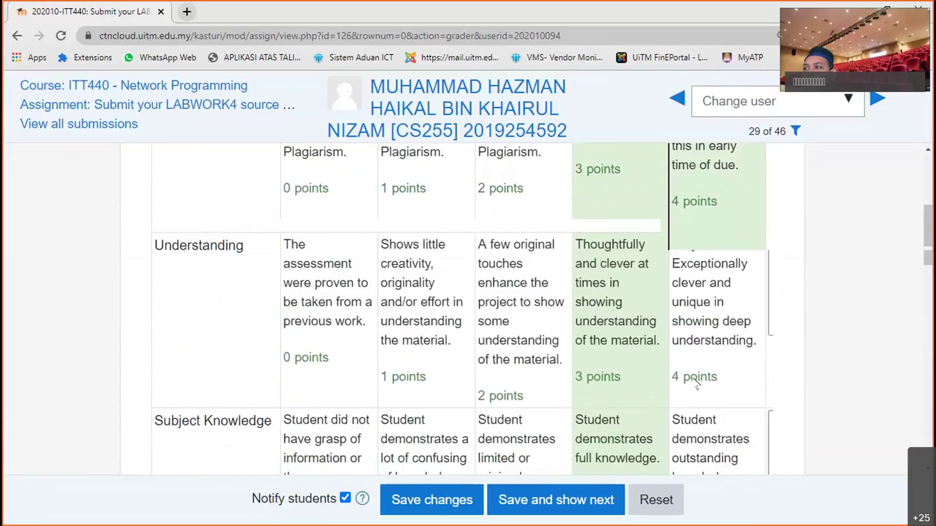
scroll(643, 314, "down", 2)
scroll(585, 293, "up", 3)
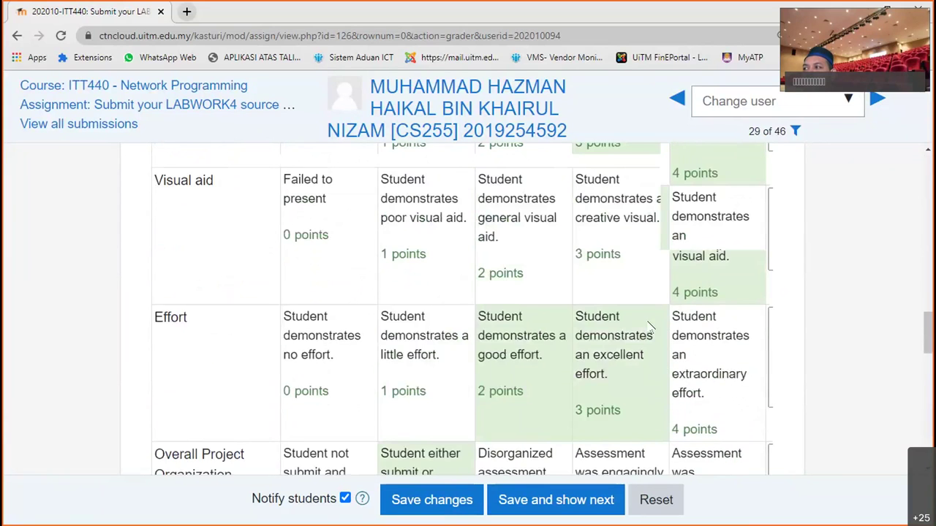
left_click(607, 329)
scroll(702, 376, "down", 1)
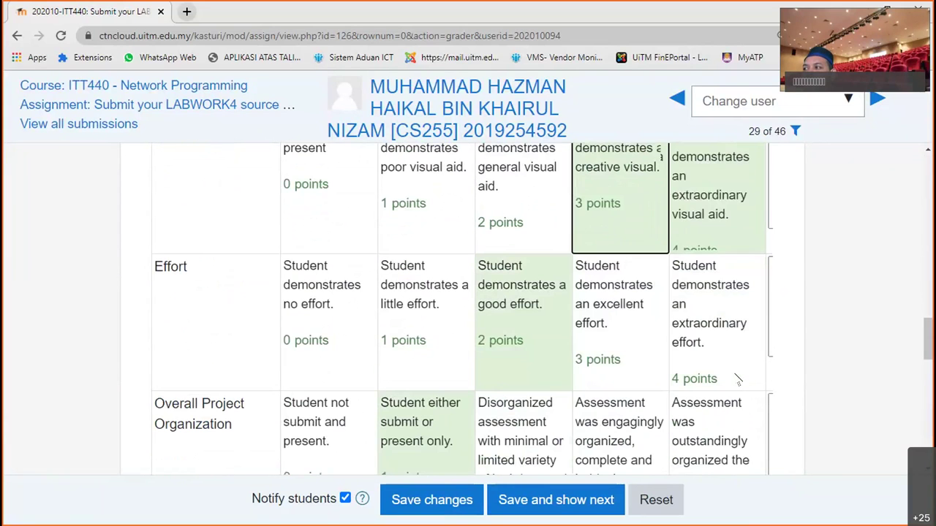
scroll(644, 320, "down", 3)
left_click(637, 322)
scroll(644, 325, "down", 3)
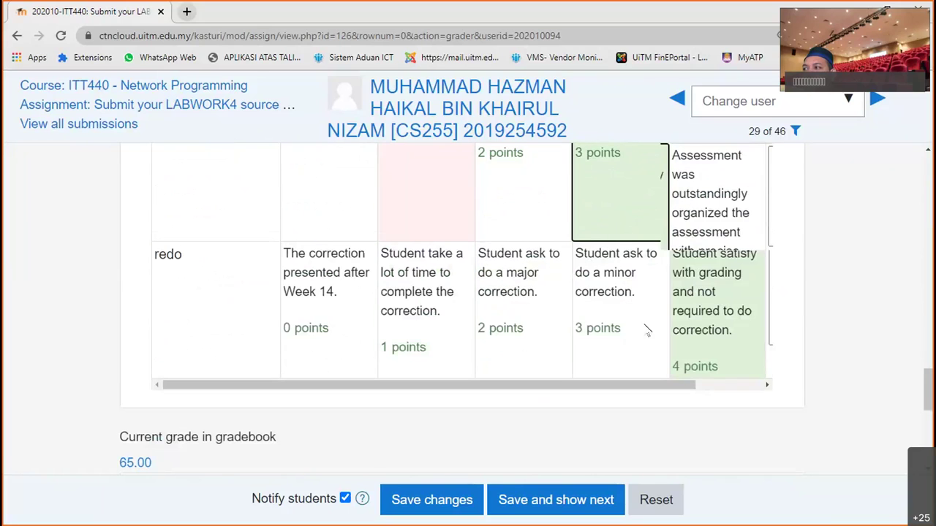
Keep redo rated as "Student satisfy with grading and not required to do correction" with 4 points and save the grade changes.
left_click(648, 321)
left_click(674, 320)
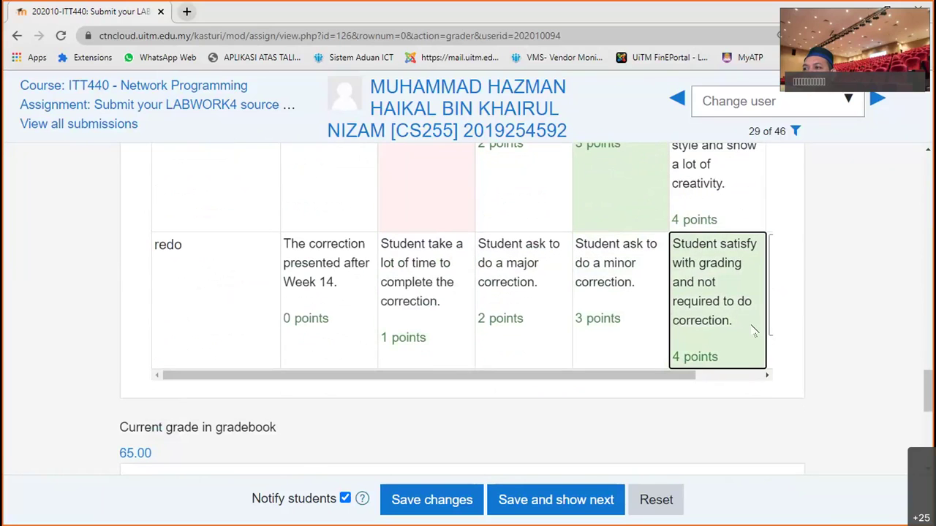
scroll(512, 351, "down", 3)
scroll(427, 363, "down", 3)
left_click(425, 501)
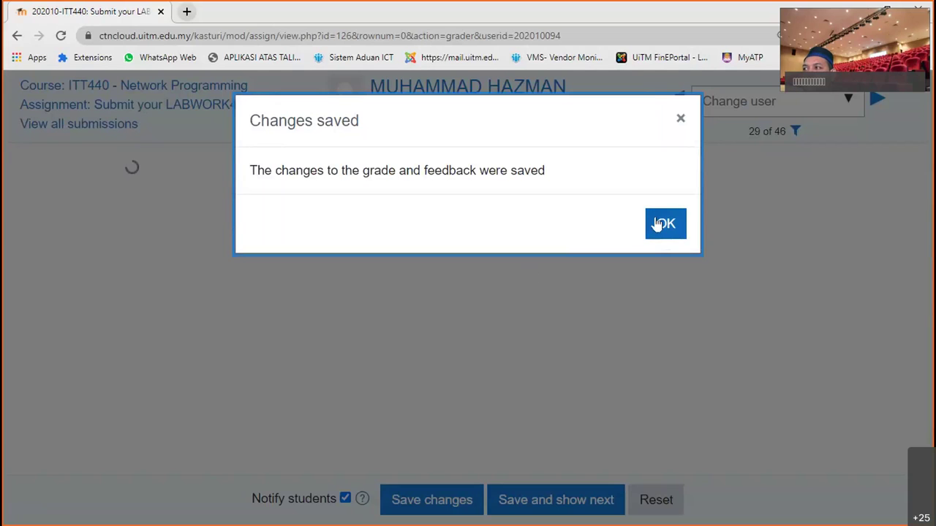
left_click(561, 276)
Check the current grade in the gradebook and review the saved ratings and remark boxes of all rubric criteria.
scroll(566, 276, "down", 5)
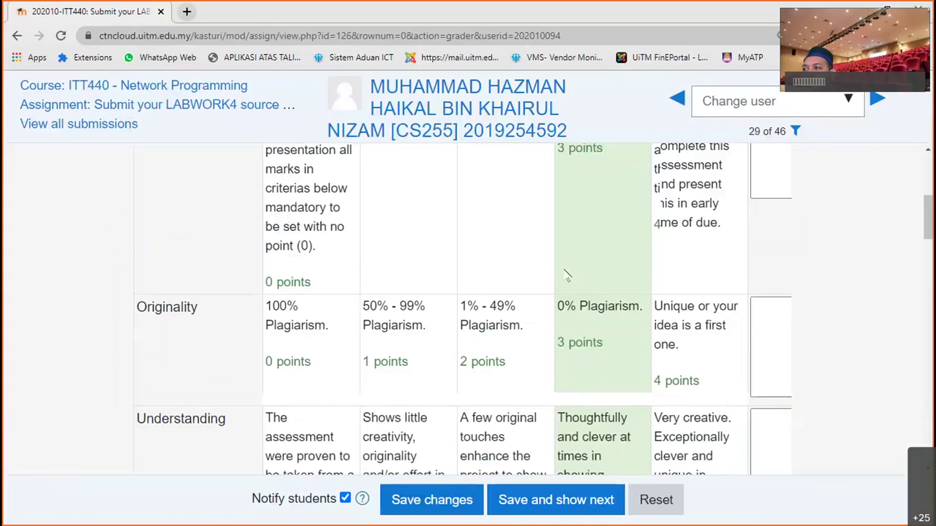
scroll(566, 276, "down", 15)
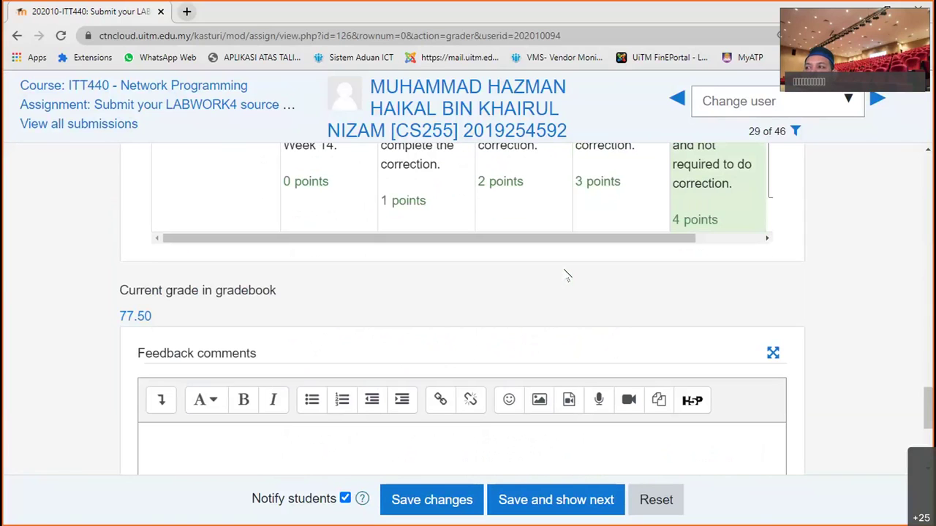
left_click_drag(642, 240, 708, 247)
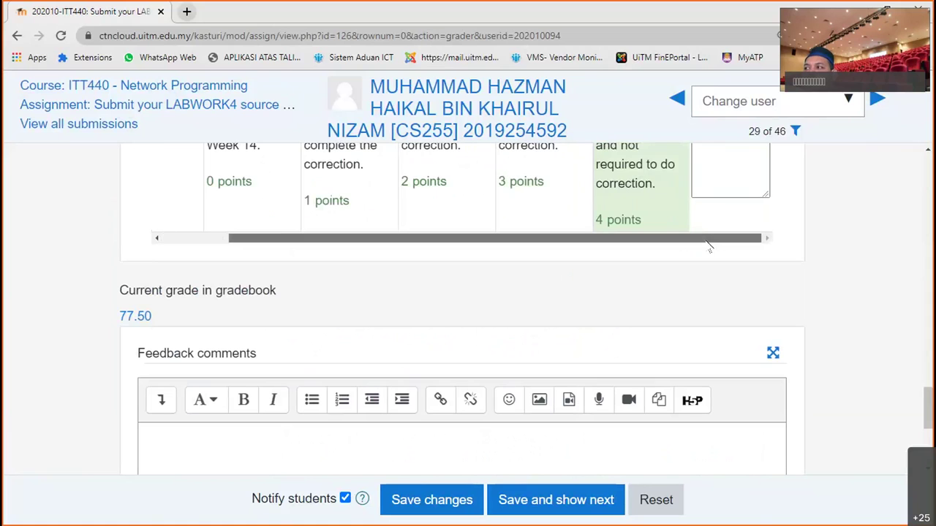
scroll(673, 268, "up", 6)
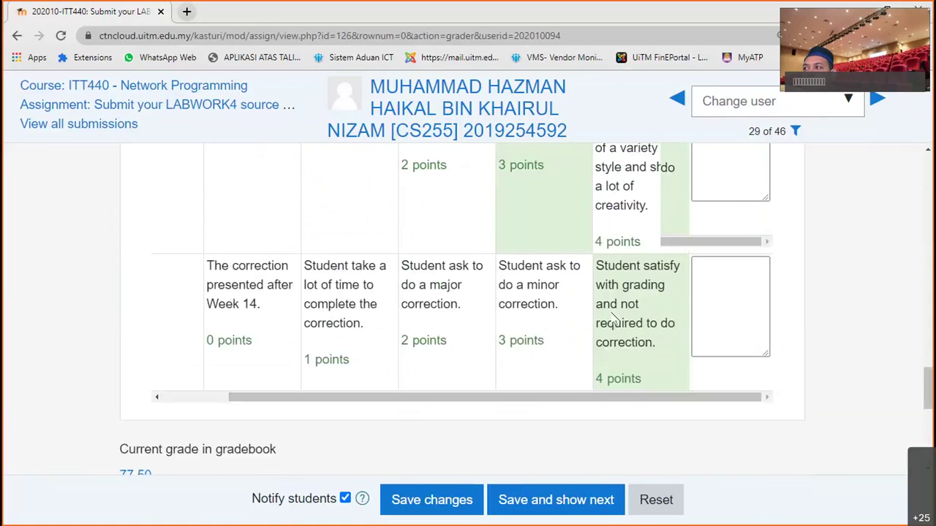
scroll(614, 314, "up", 10)
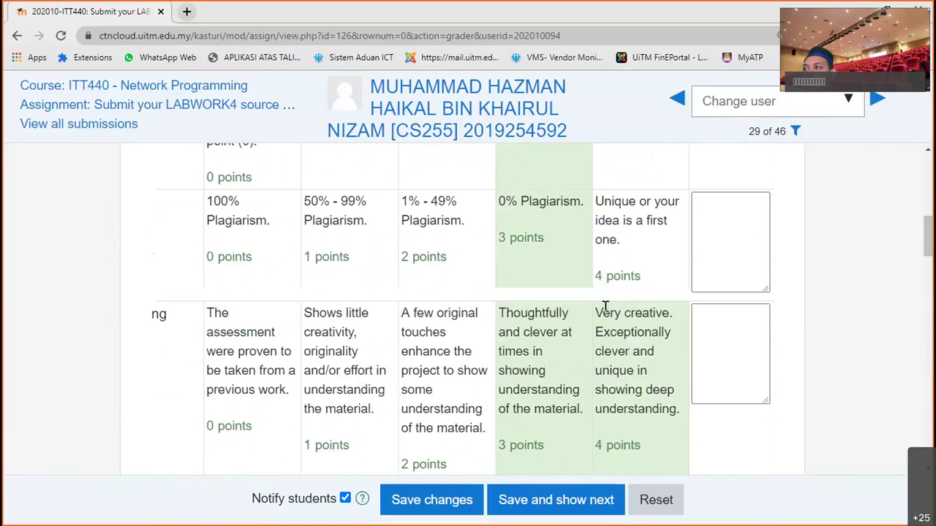
scroll(606, 306, "down", 4)
scroll(605, 306, "up", 4)
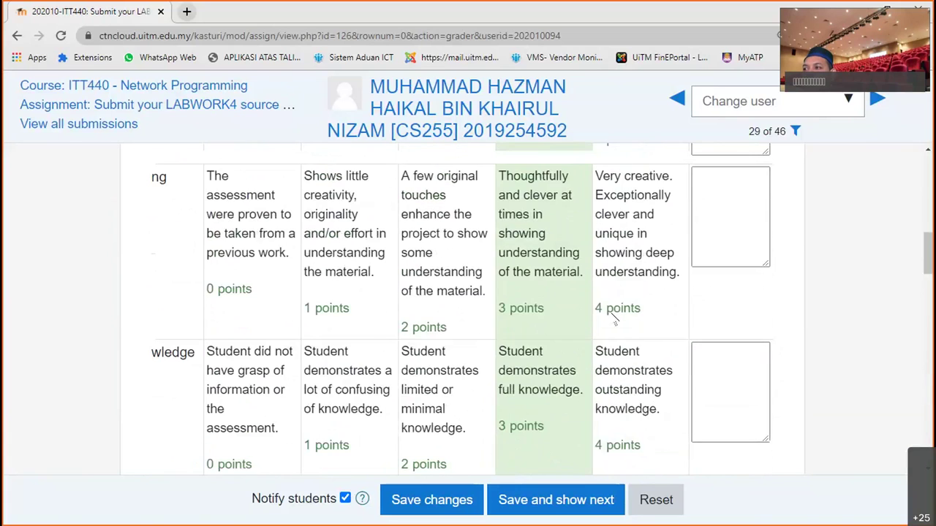
scroll(605, 306, "up", 6)
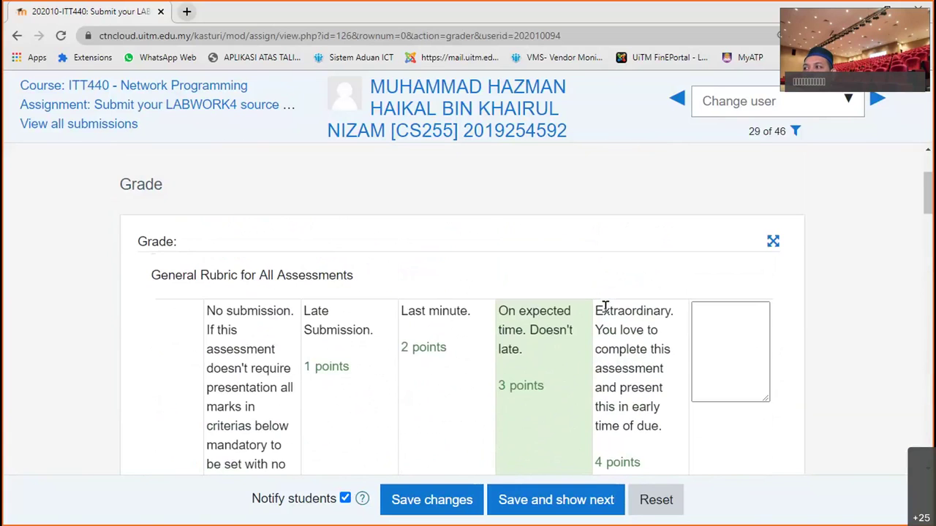
scroll(605, 307, "down", 4)
scroll(605, 307, "down", 12)
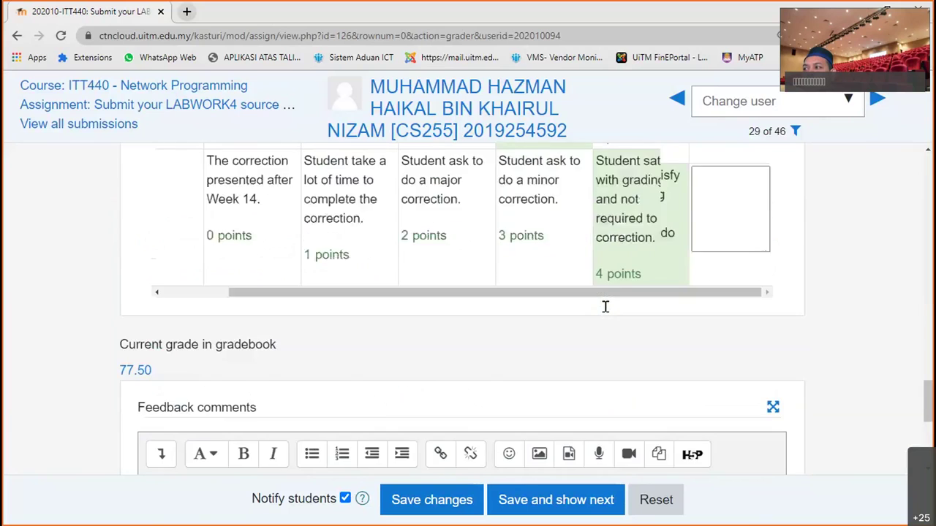
scroll(605, 306, "up", 3)
left_click_drag(549, 244, 311, 245)
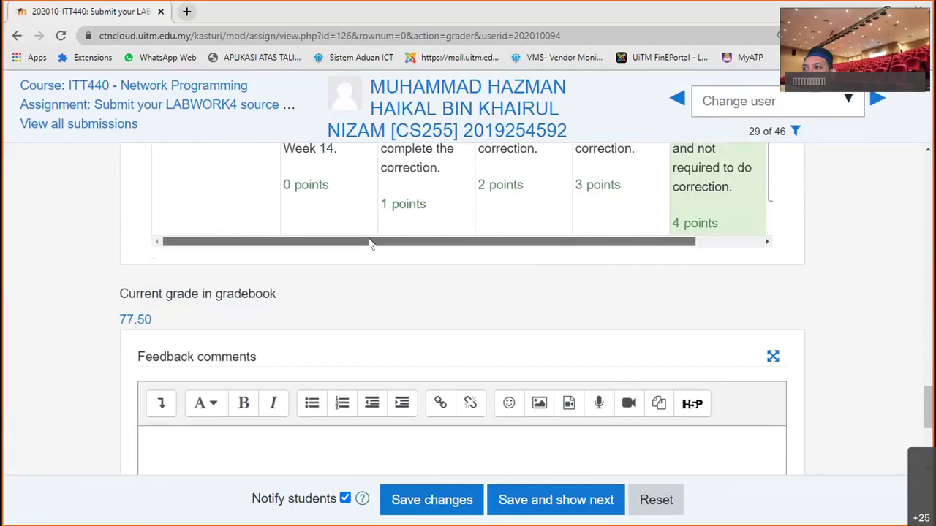
Rate Visual aid as "Student demonstrates an extraordinary visual aid" and Presentation as "Extra work is meticulously shown", with 4 points each.
scroll(544, 351, "up", 6)
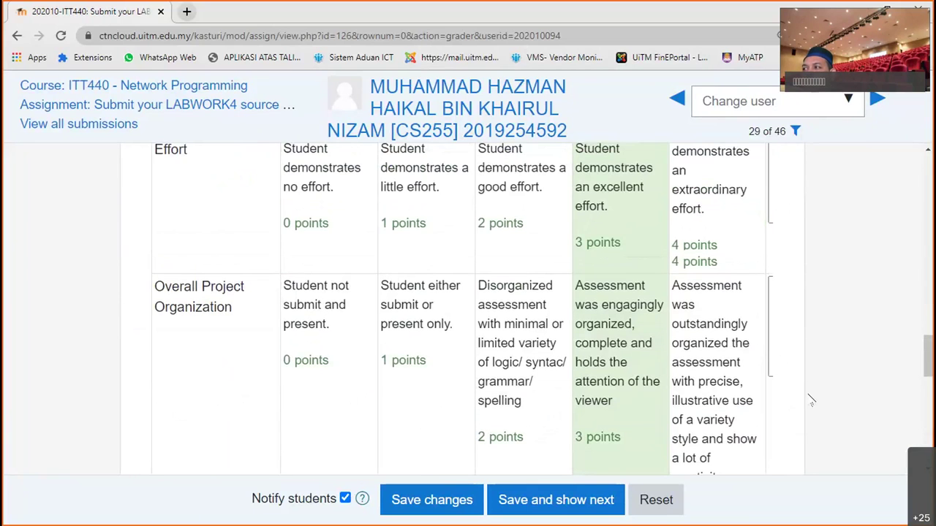
scroll(760, 397, "up", 2)
scroll(762, 389, "up", 1)
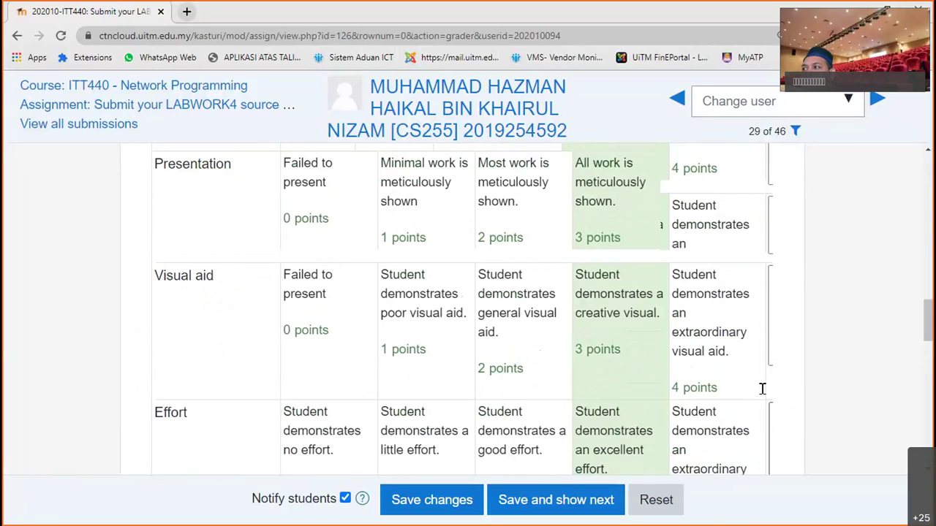
scroll(762, 389, "up", 1)
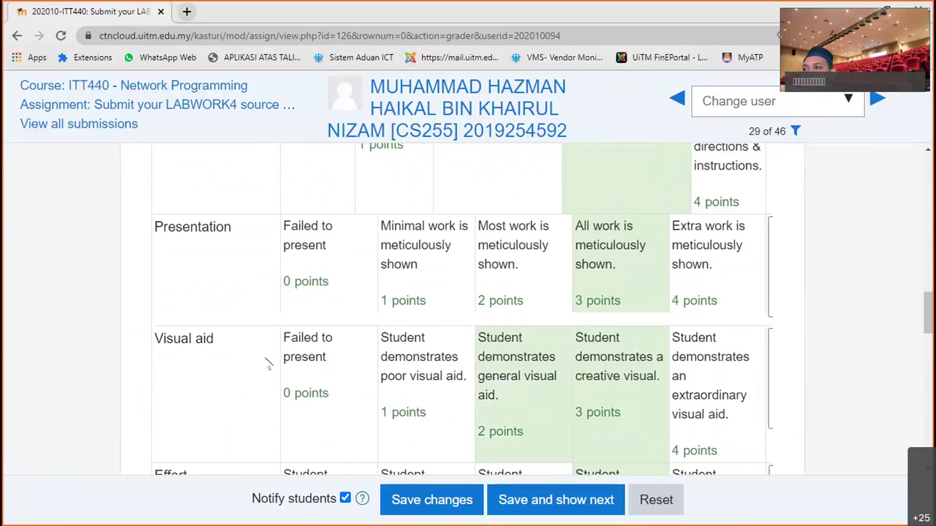
left_click(702, 351)
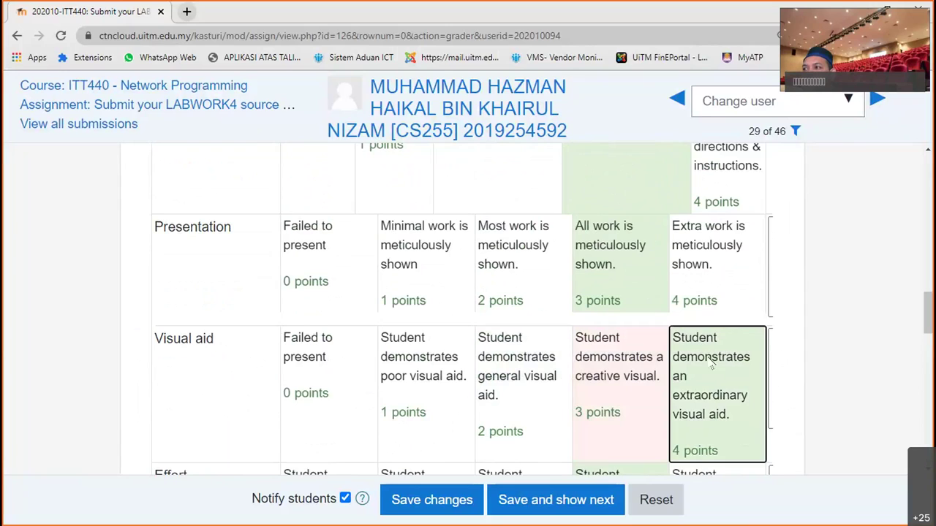
left_click(693, 291)
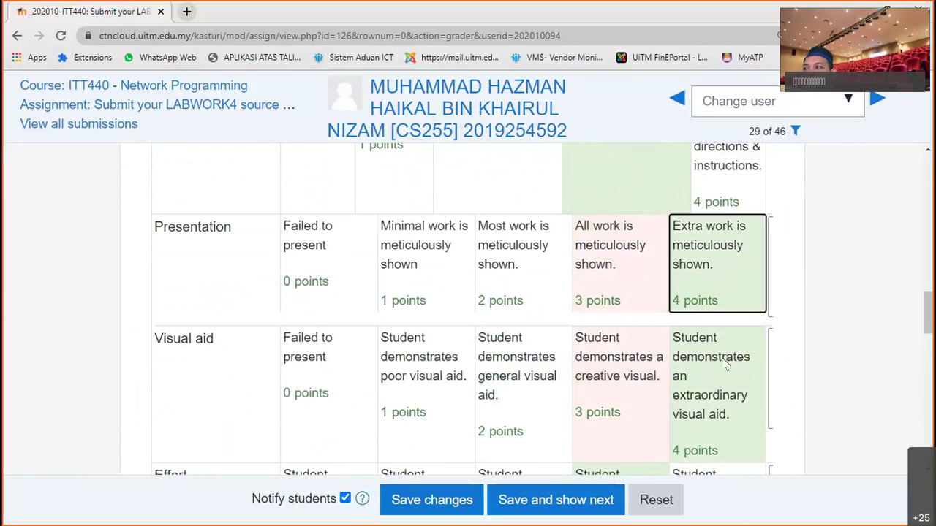
scroll(717, 391, "up", 1)
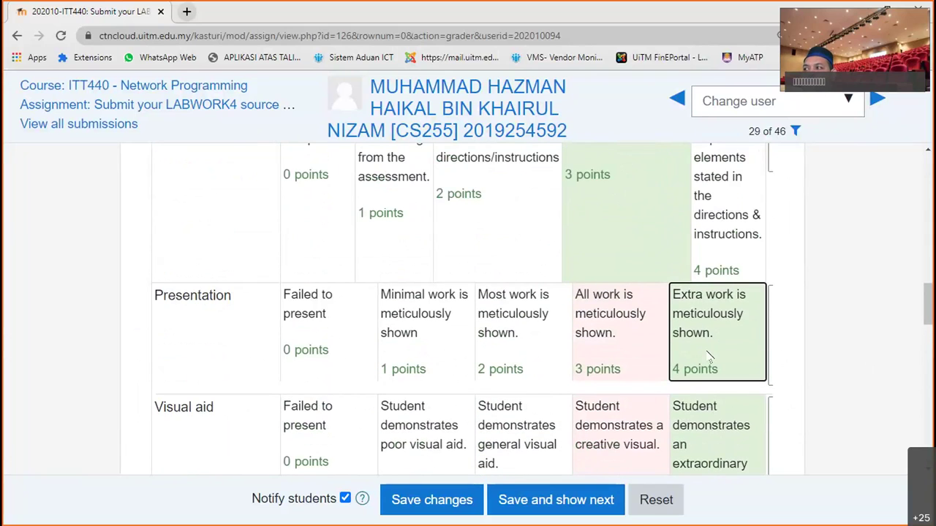
scroll(712, 358, "down", 1)
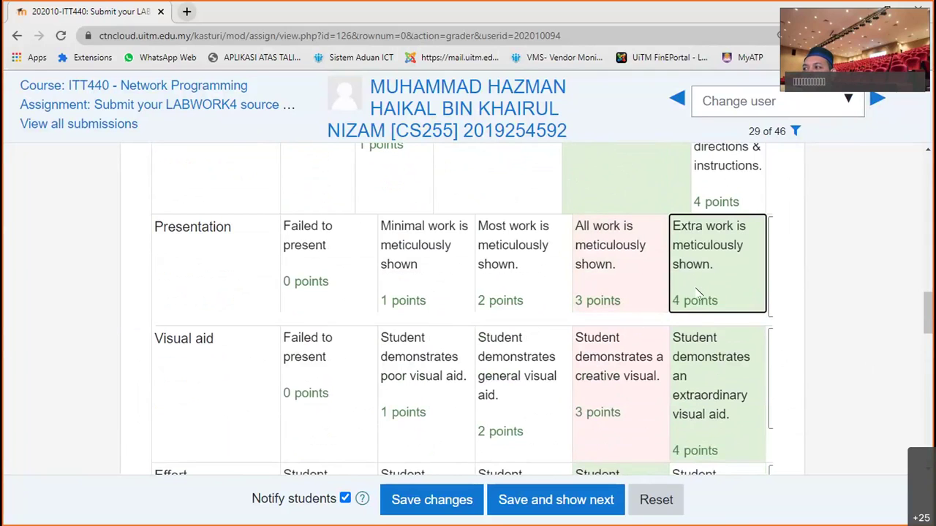
Save the updated Visual aid and Presentation ratings and dismiss the confirmation message.
scroll(699, 294, "down", 3)
scroll(690, 289, "down", 10)
left_click(446, 497)
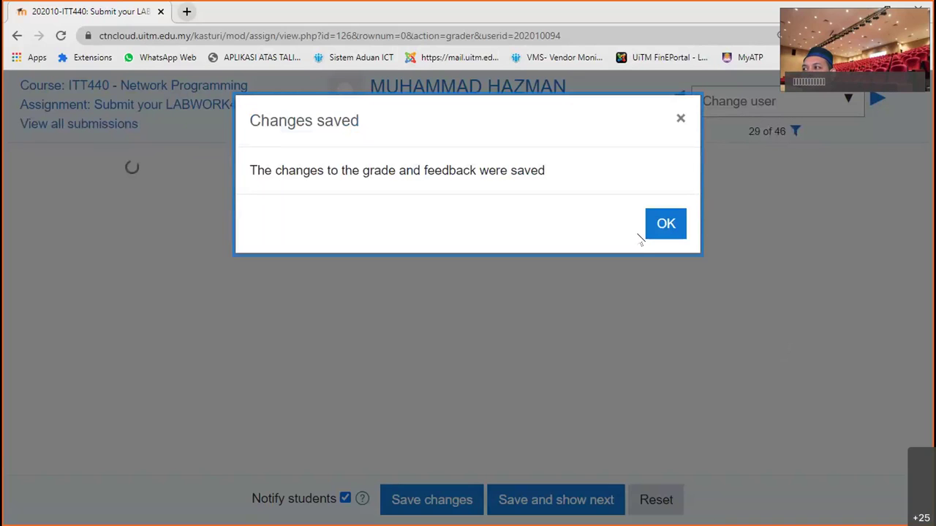
left_click(708, 302)
Highlight the current grade in the gradebook and recheck the saved rubric ratings between Understanding and redo.
scroll(715, 302, "down", 15)
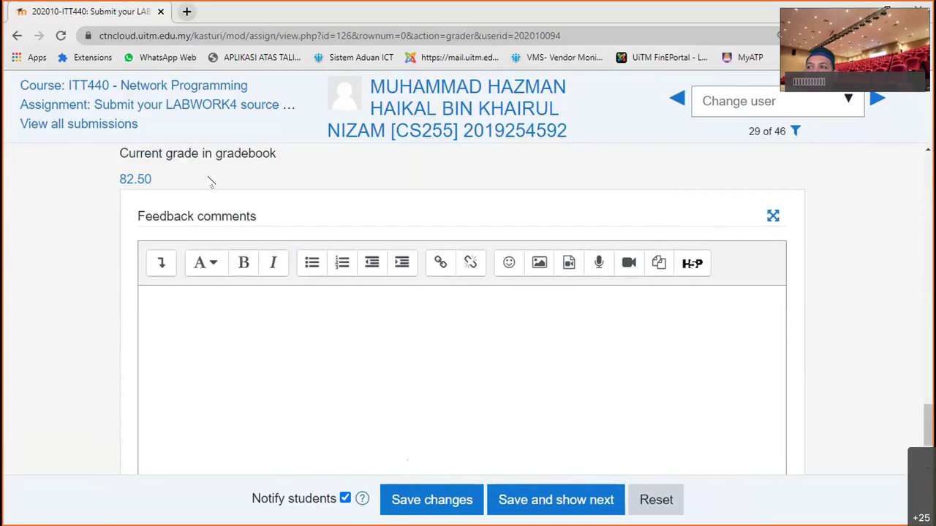
left_click_drag(200, 180, 111, 182)
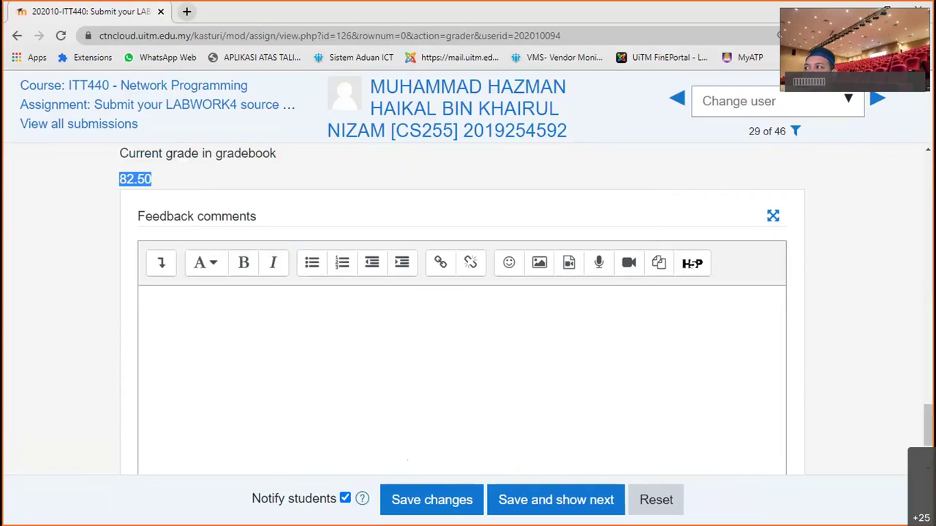
scroll(786, 265, "up", 10)
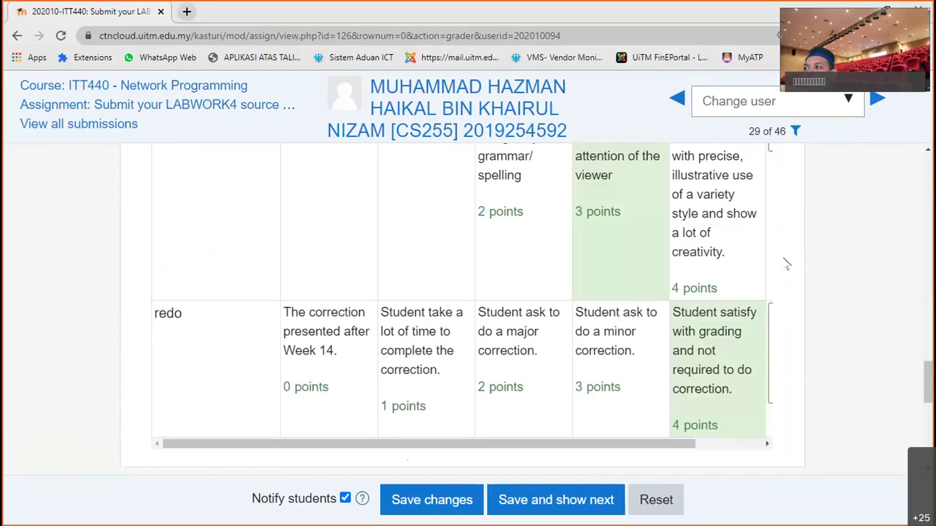
scroll(647, 383, "up", 5)
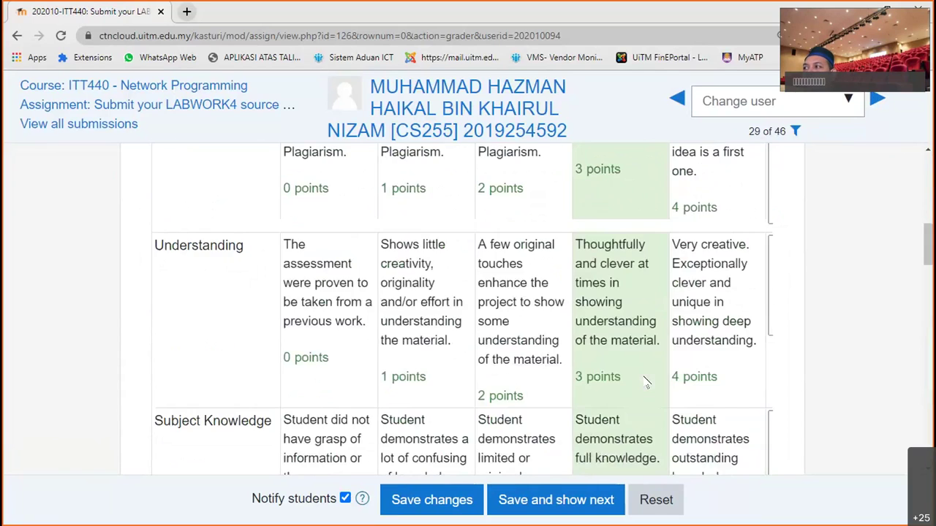
scroll(625, 320, "down", 10)
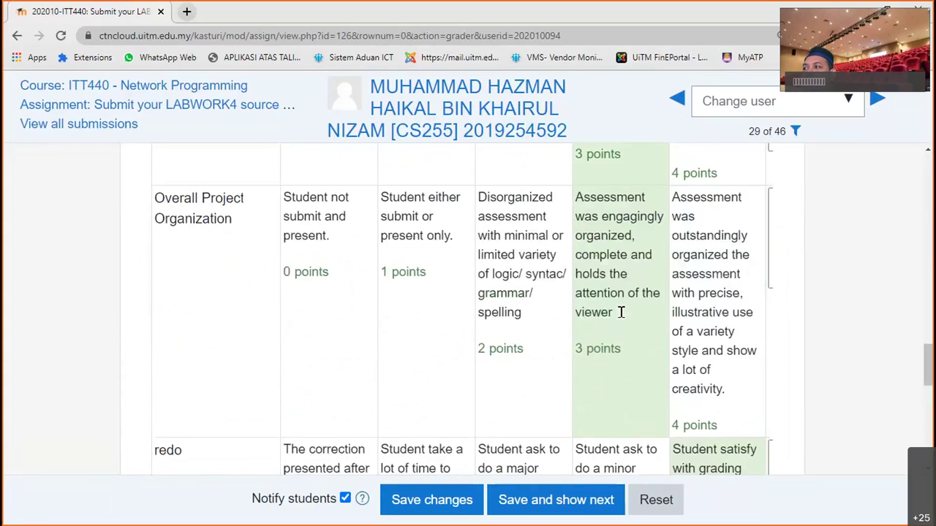
scroll(621, 312, "up", 1)
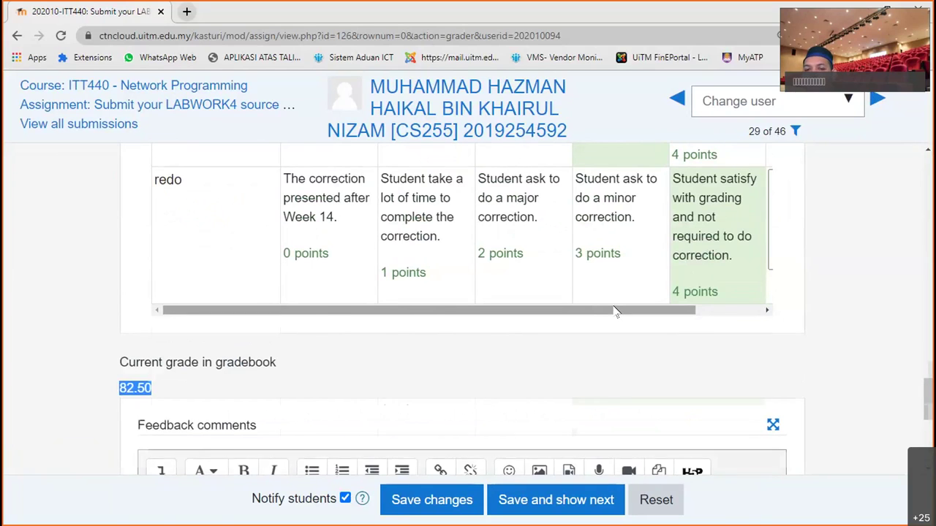
scroll(615, 311, "up", 2)
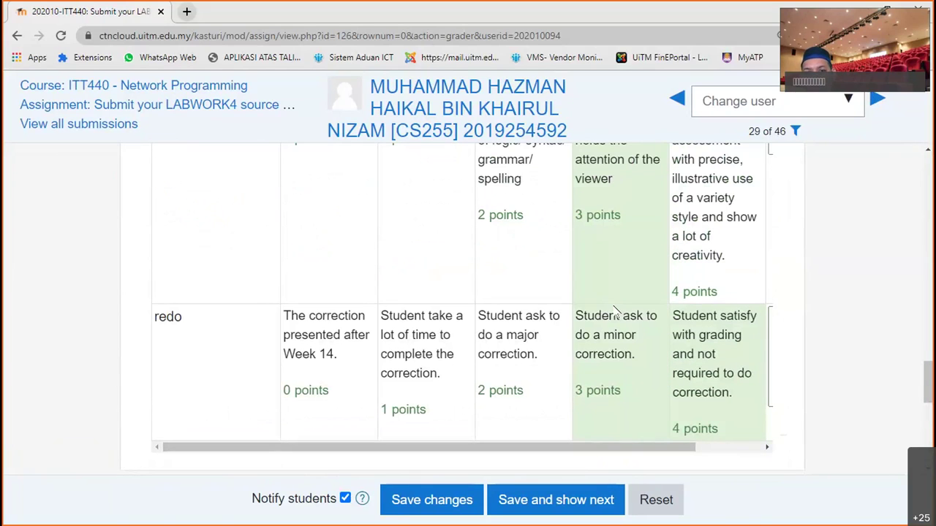
scroll(616, 310, "up", 9)
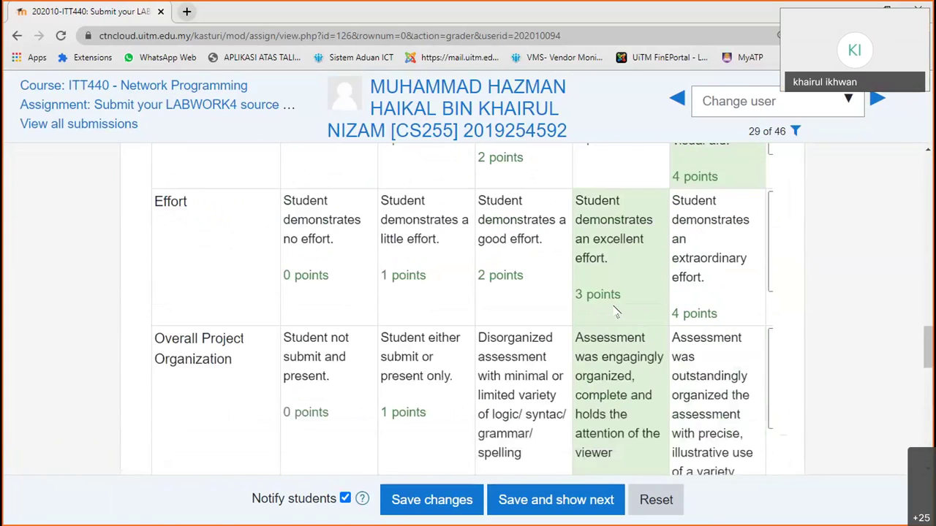
scroll(616, 311, "down", 5)
scroll(617, 311, "down", 6)
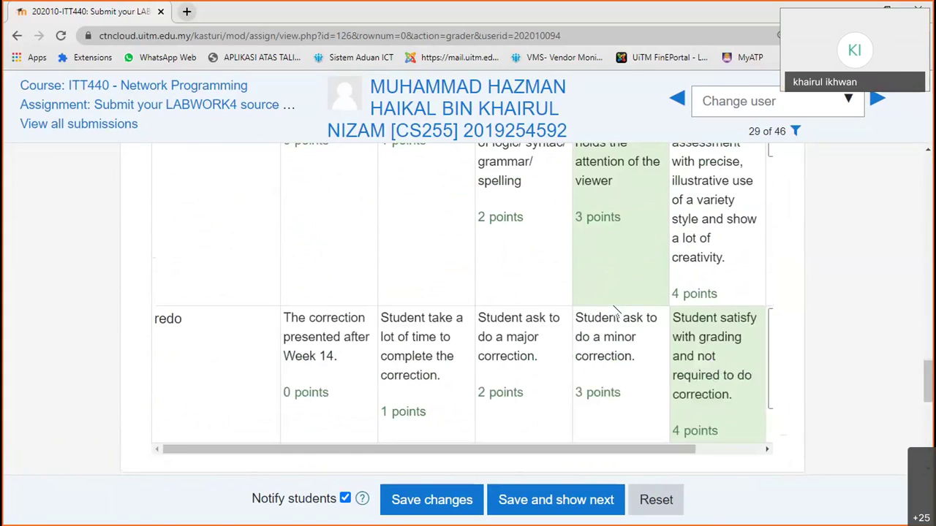
Rate Presentation as "All work is meticulously shown" and Visual aid as "Student demonstrates a creative visual", with 3 points each.
scroll(741, 336, "up", 5)
scroll(740, 335, "up", 3)
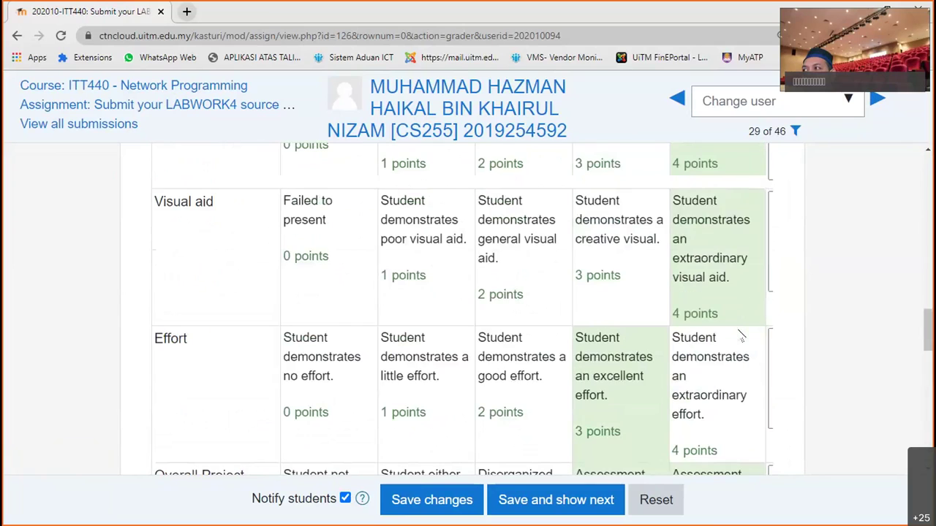
scroll(740, 329, "up", 1)
scroll(743, 293, "up", 1)
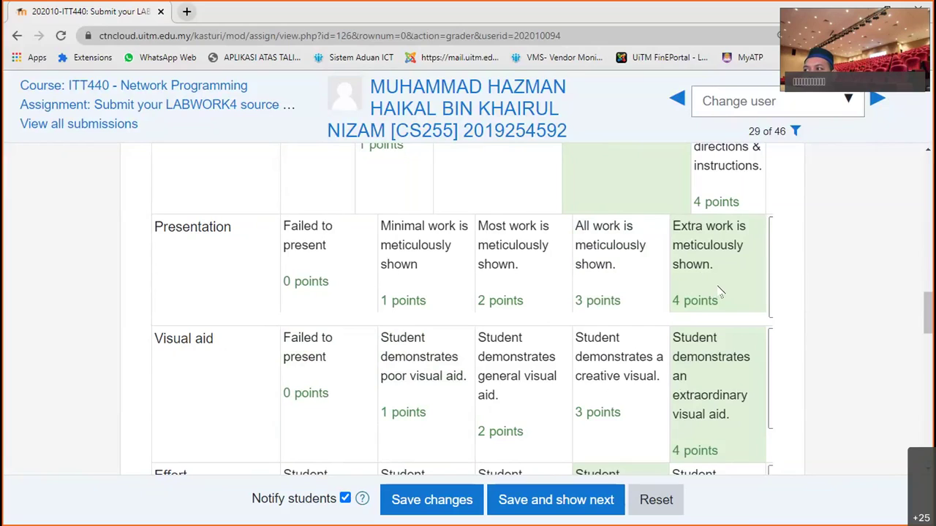
left_click(650, 299)
left_click(622, 372)
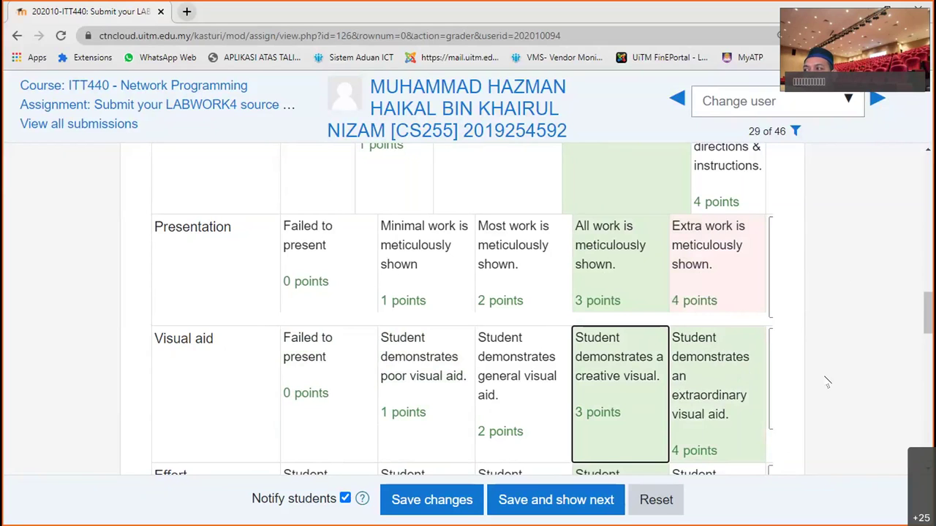
Rate Submission as "Extraordinary" and Originality as "Unique or your idea is a first one", with 4 points each.
scroll(827, 383, "up", 10)
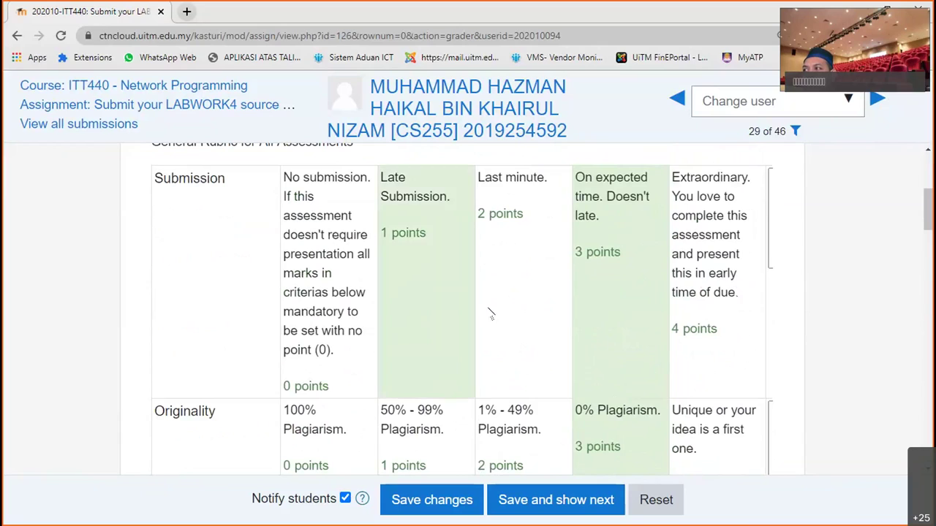
left_click(692, 250)
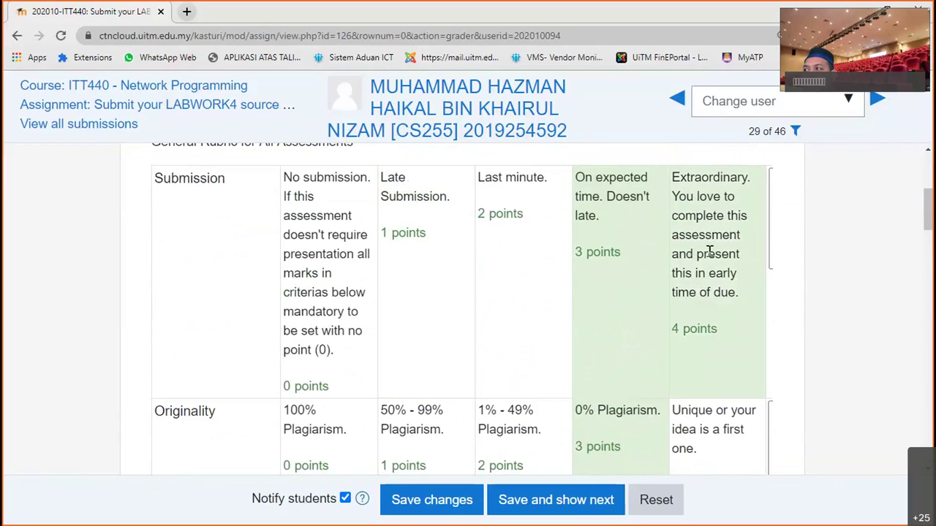
left_click(710, 251)
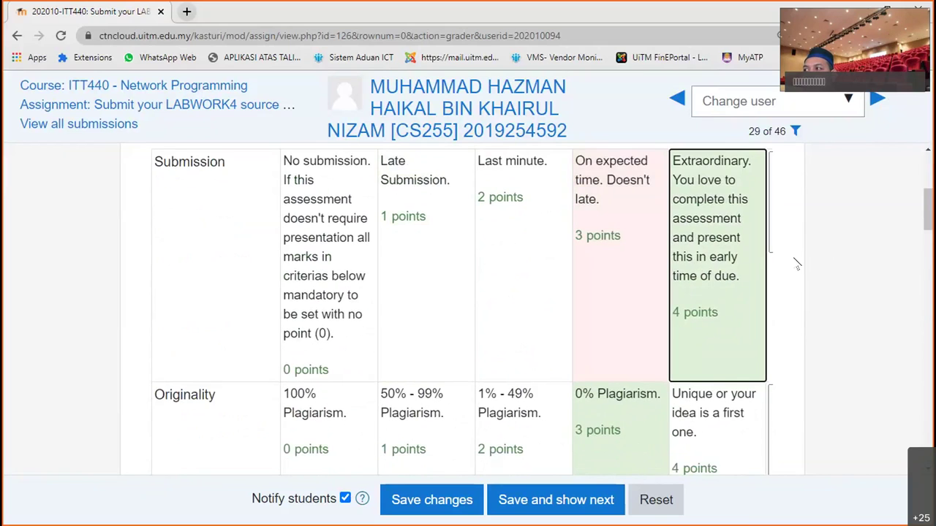
scroll(683, 341, "down", 1)
left_click(688, 340)
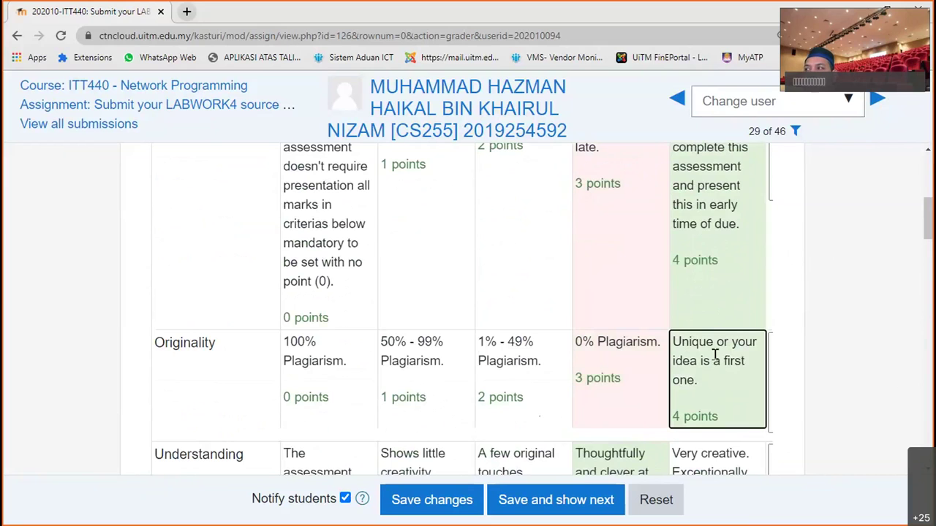
Rate Understanding as "Very creative" and Subject Knowledge as "Student demonstrates outstanding knowledge", with 4 points each.
scroll(800, 341, "down", 5)
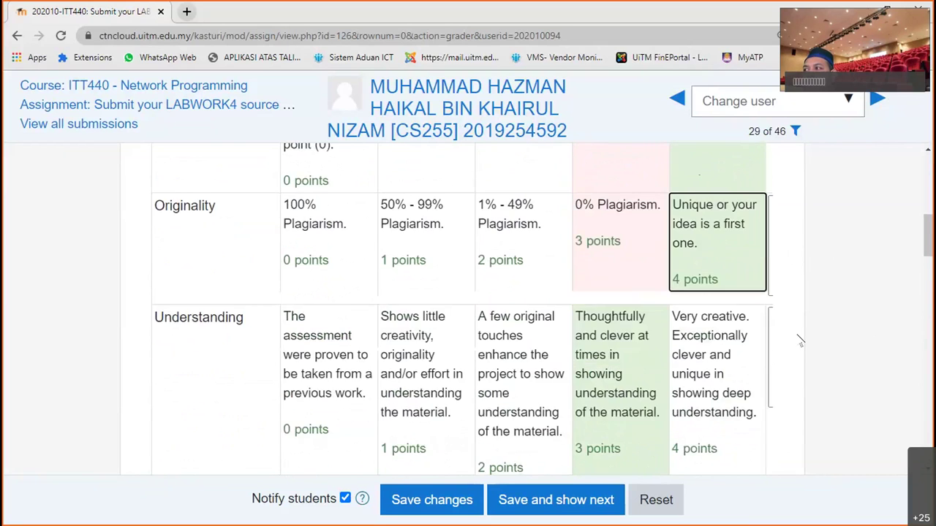
scroll(801, 342, "up", 2)
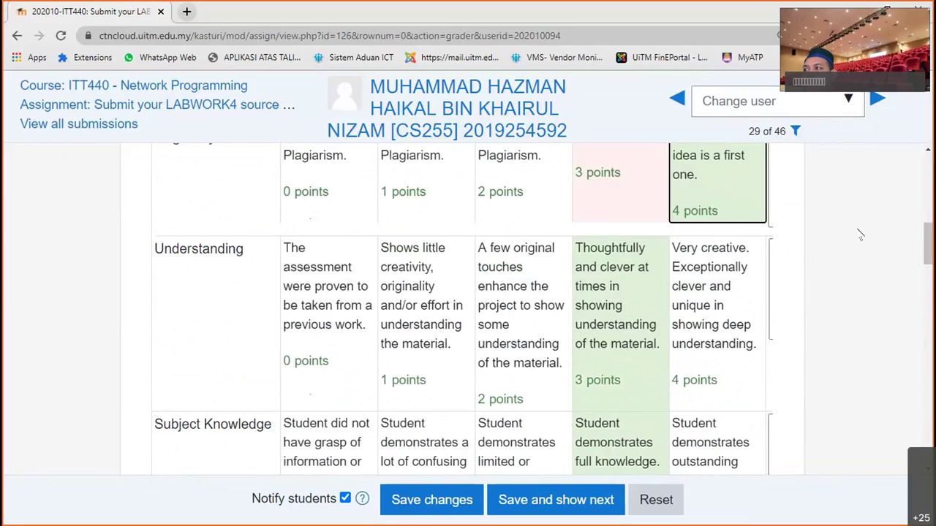
left_click(720, 283)
scroll(720, 292, "down", 2)
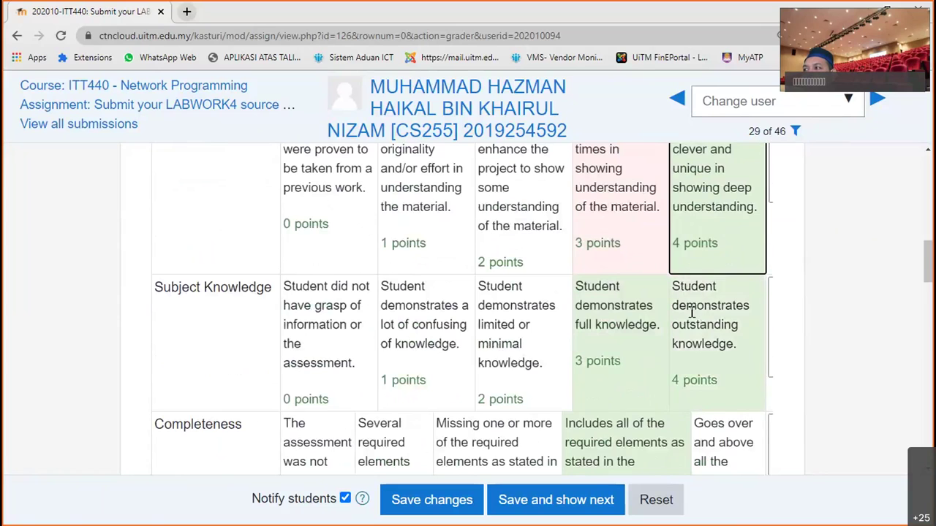
left_click(721, 356)
Check the remaining rubric ratings, save the updated grade and dismiss the confirmation message.
scroll(846, 313, "down", 4)
scroll(844, 313, "down", 3)
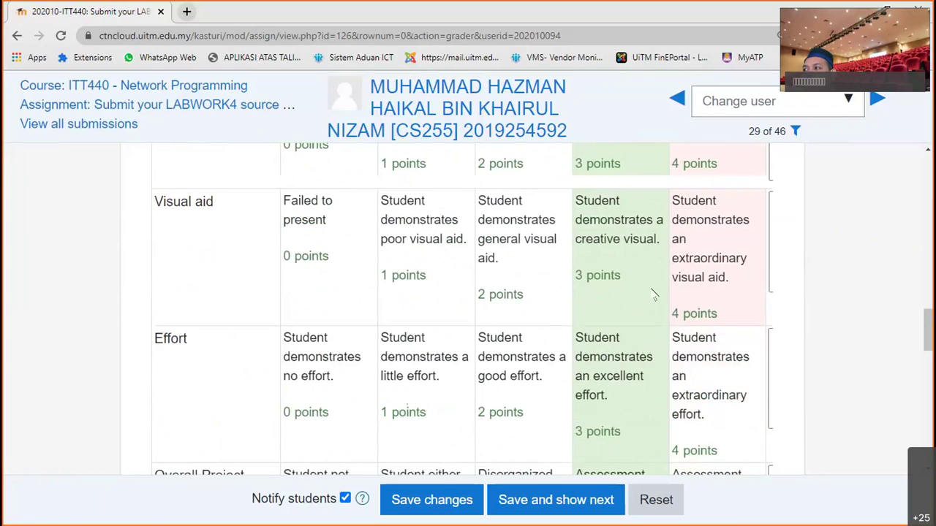
scroll(601, 311, "up", 1)
scroll(612, 299, "down", 1)
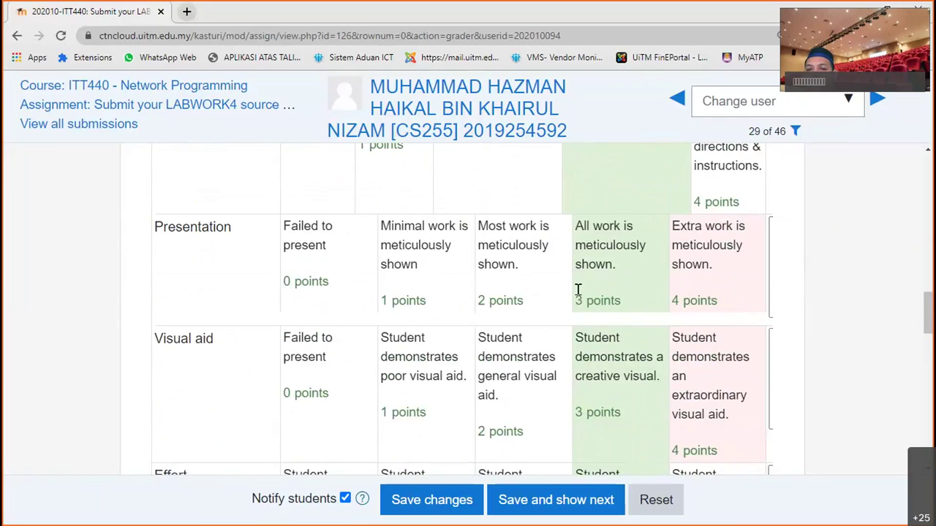
left_click(740, 423)
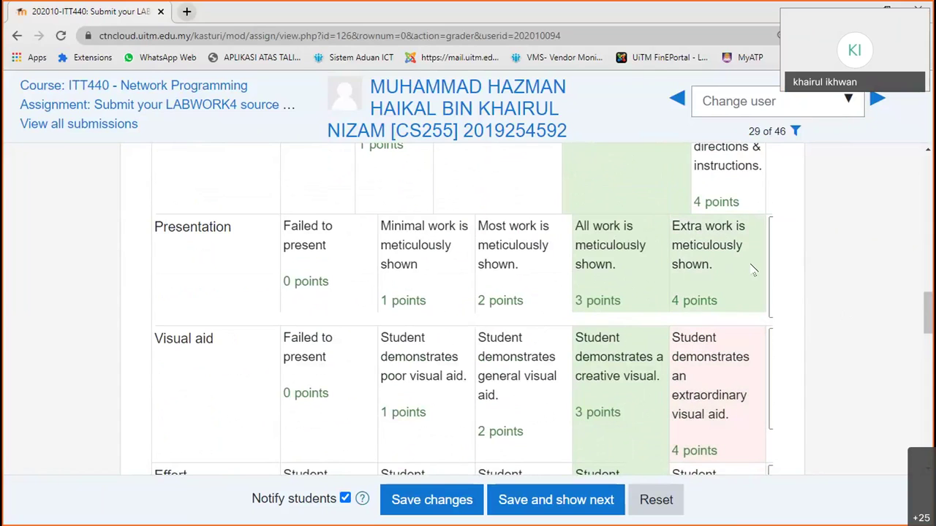
scroll(596, 334, "down", 10)
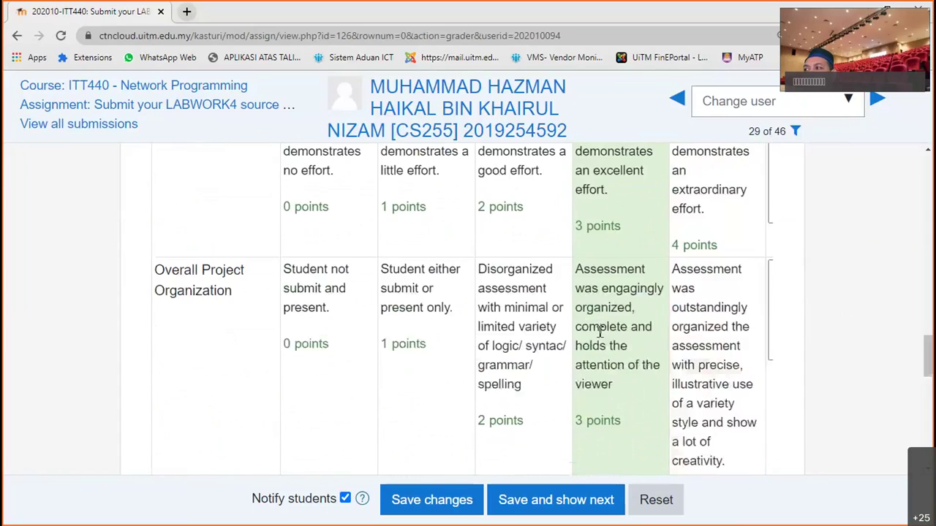
scroll(600, 330, "up", 2)
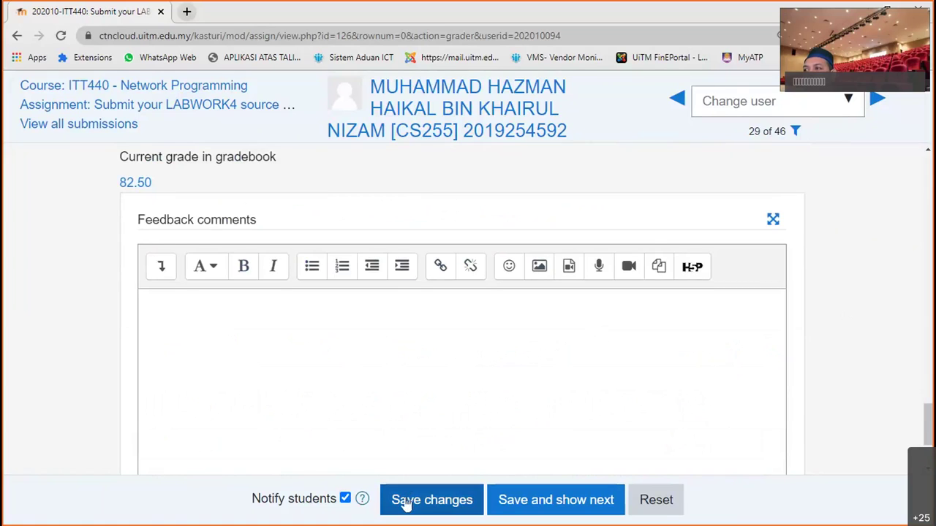
left_click(406, 503)
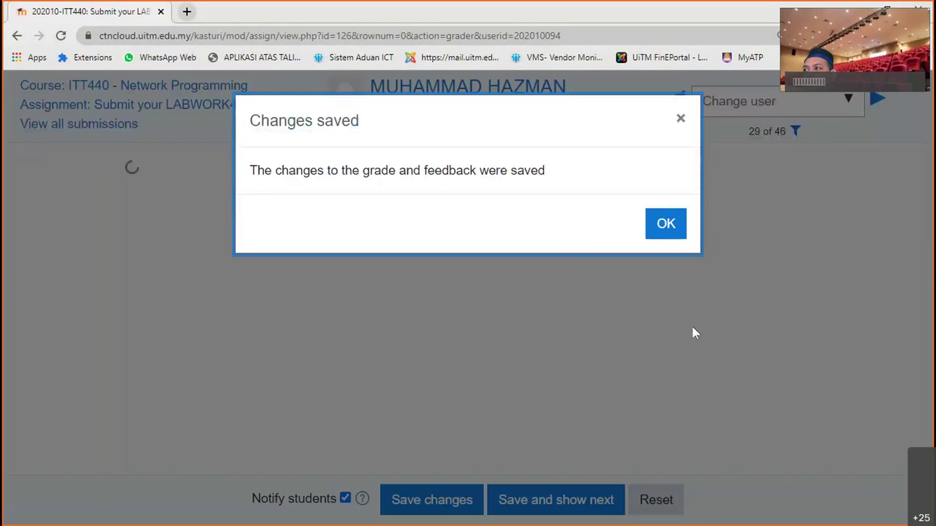
left_click(665, 226)
Highlight the current grade in the gradebook and review the saved ratings from Submission to Subject Knowledge.
scroll(664, 236, "down", 15)
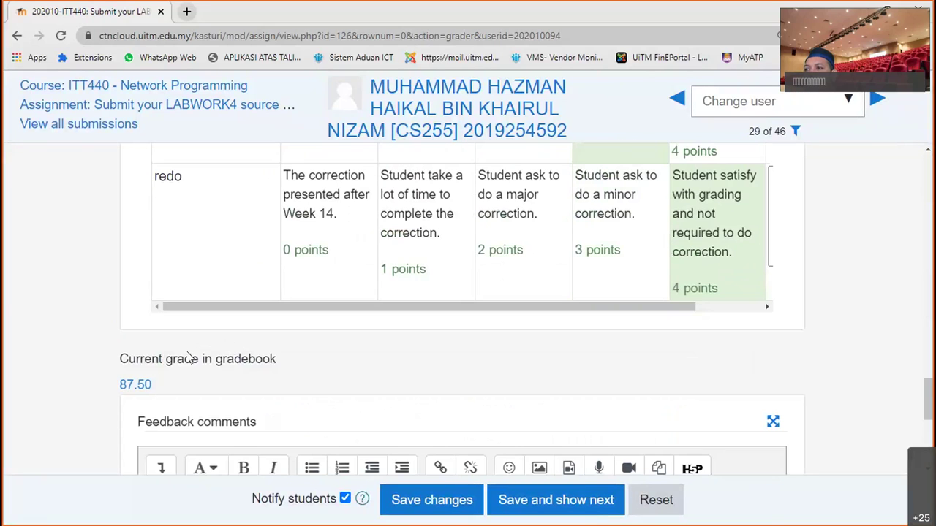
left_click_drag(117, 392, 273, 389)
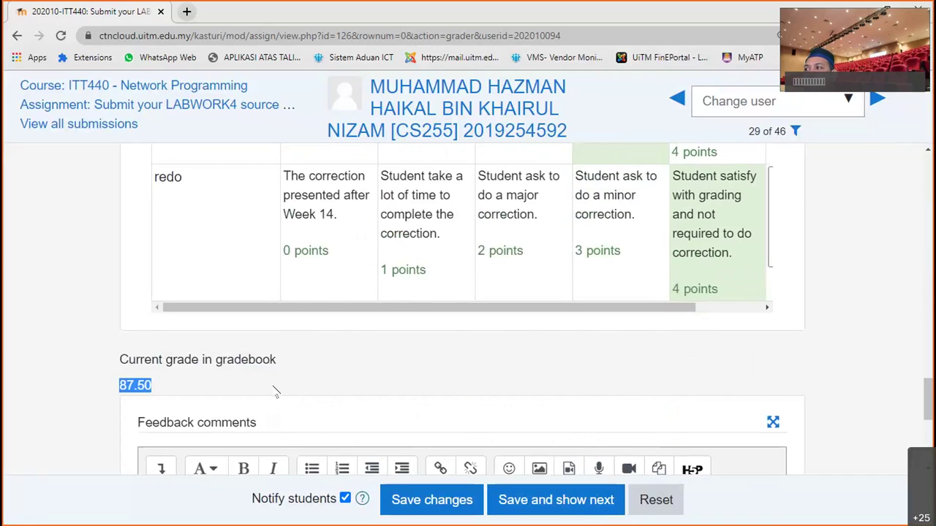
scroll(274, 388, "up", 2)
scroll(543, 385, "up", 8)
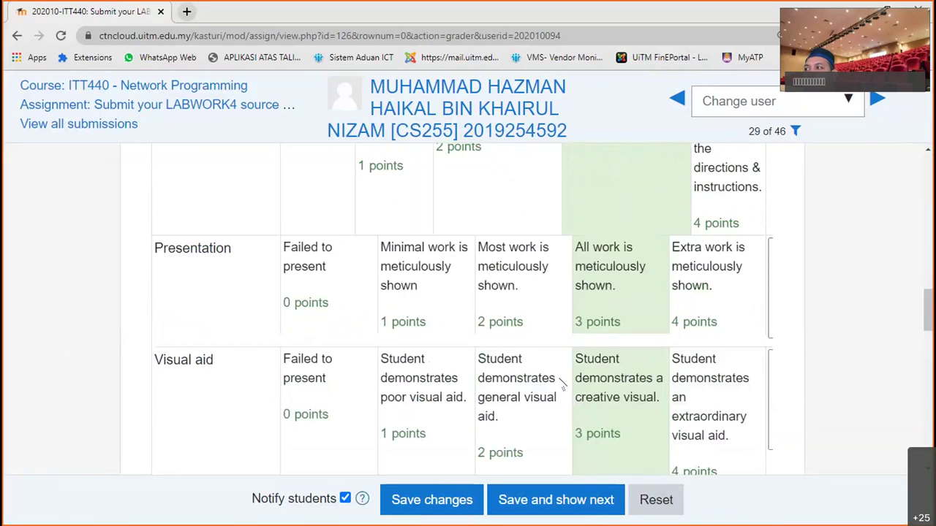
scroll(560, 384, "up", 6)
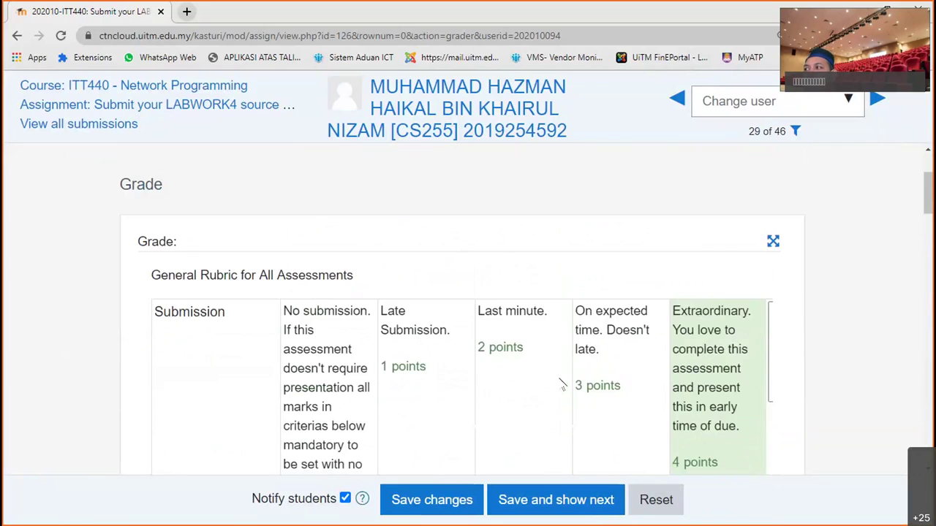
scroll(716, 332, "down", 5)
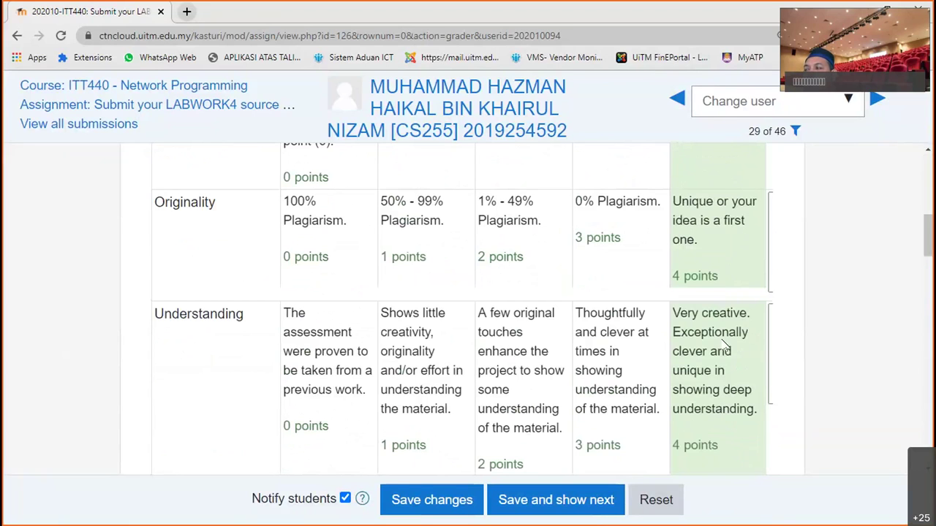
scroll(705, 353, "down", 3)
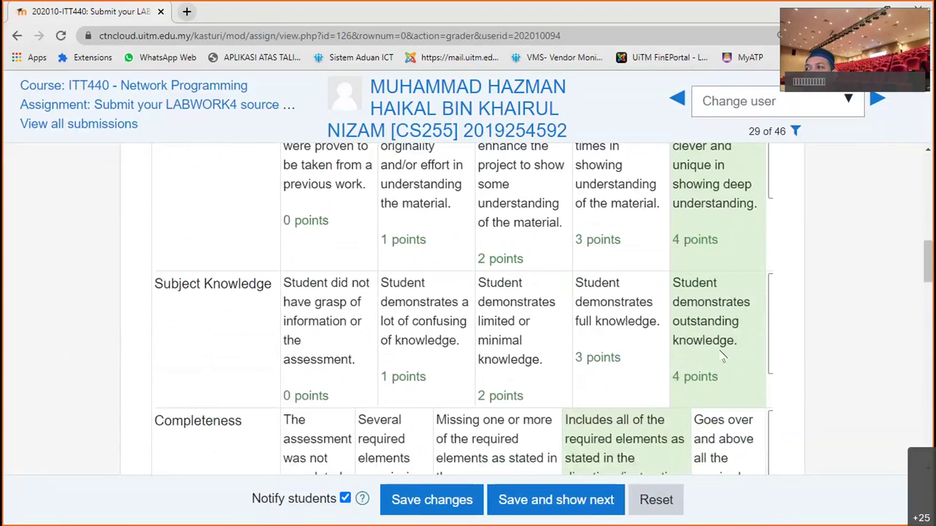
scroll(845, 324, "down", 1)
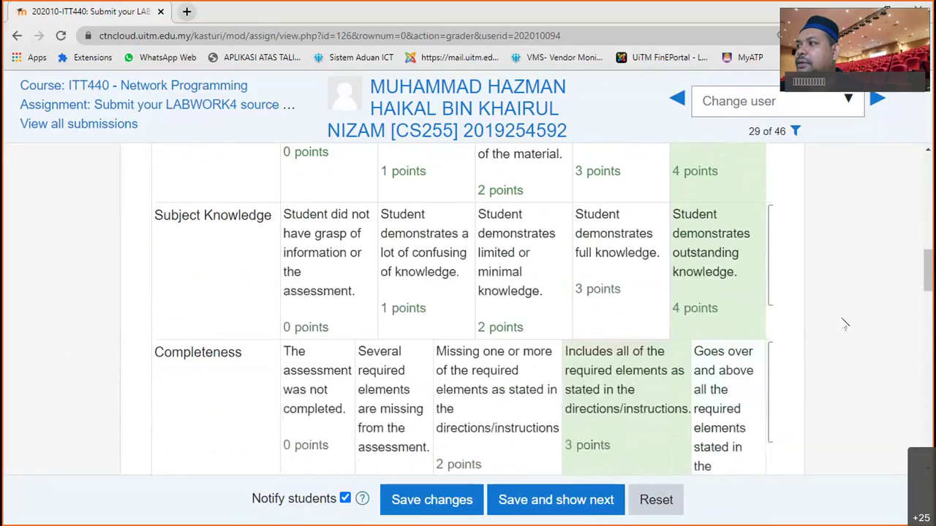
Review the saved ratings from Completeness to redo and clear the highlight on the gradebook grade.
left_click(724, 373)
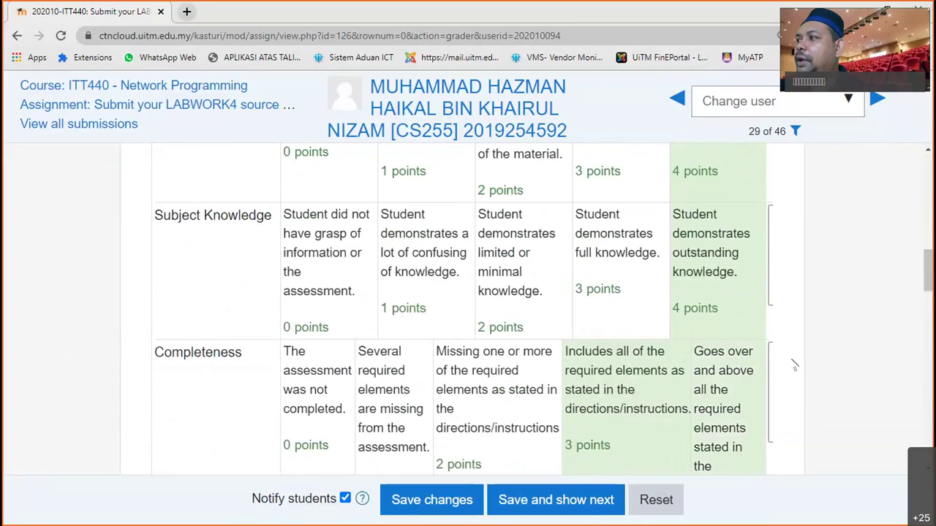
left_click(592, 351)
scroll(596, 241, "down", 3)
scroll(610, 261, "down", 2)
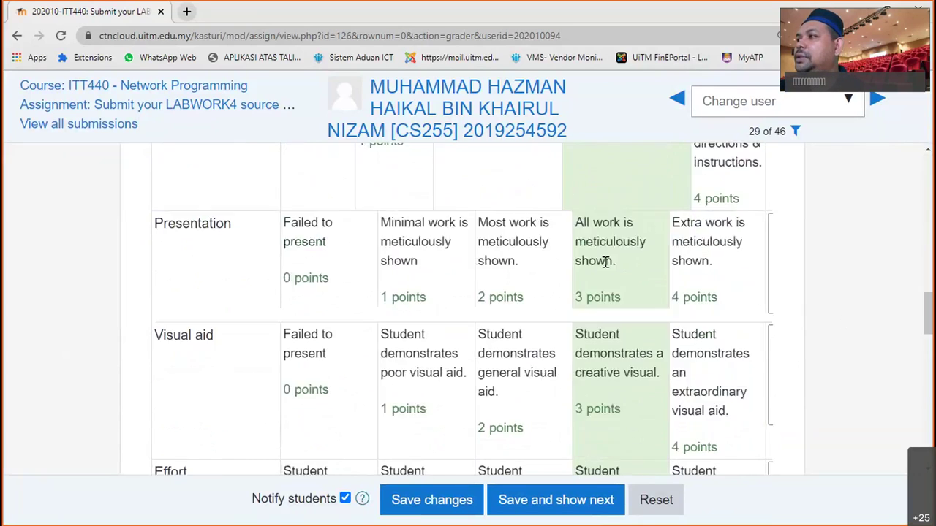
scroll(605, 261, "down", 3)
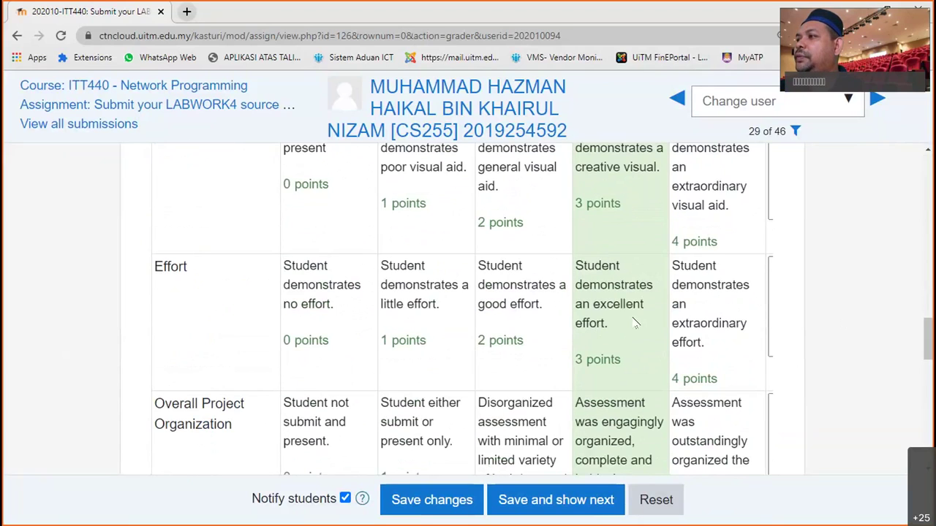
scroll(634, 324, "down", 2)
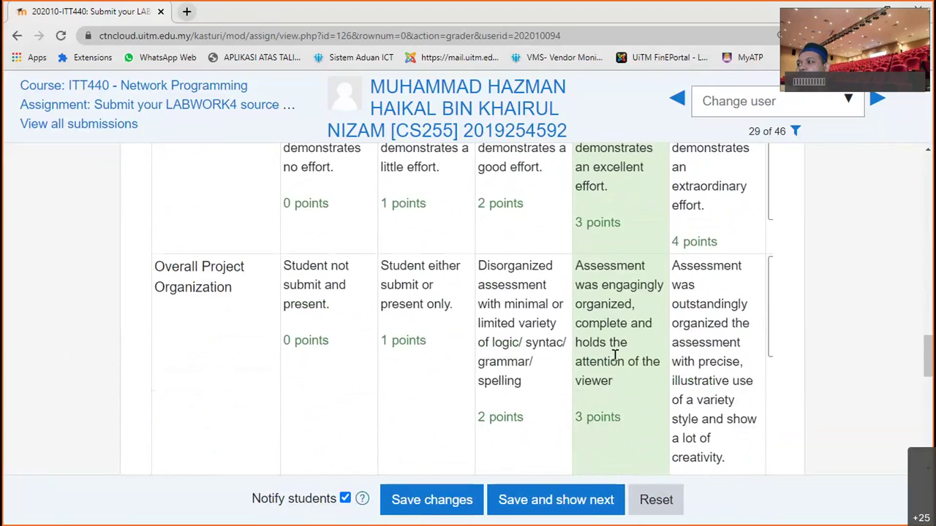
scroll(622, 357, "down", 2)
scroll(696, 359, "down", 1)
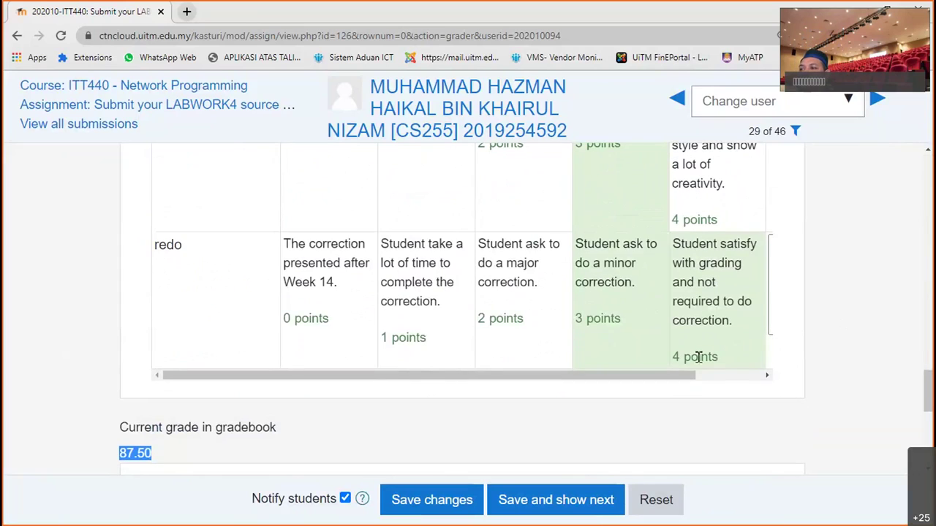
left_click(698, 357)
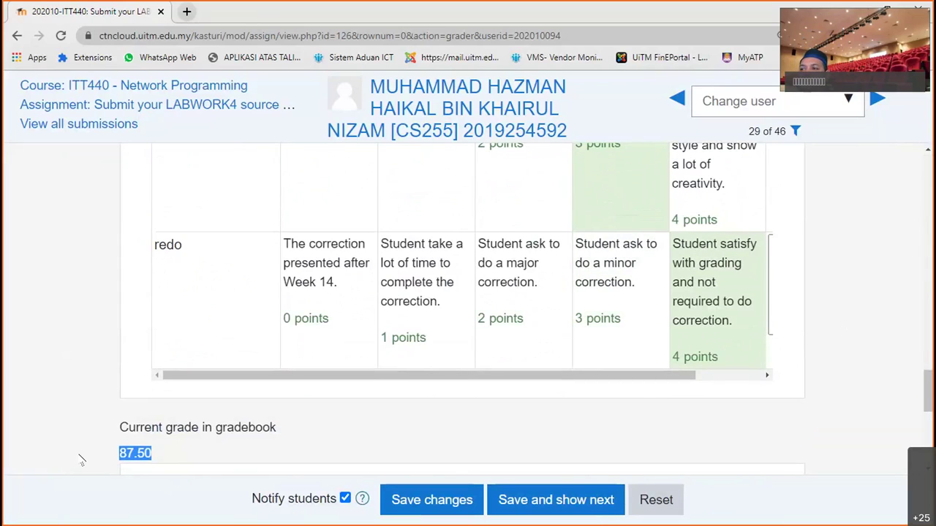
left_click(244, 426)
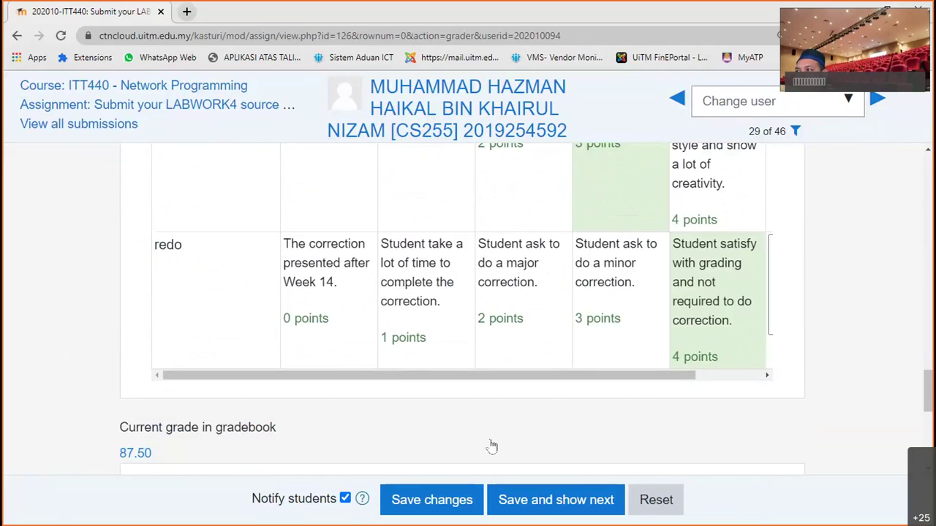
Rate Submission as "No submission" with 0 points and Originality as "0% Plagiarism" with 3 points in the general rubric.
scroll(492, 446, "up", 15)
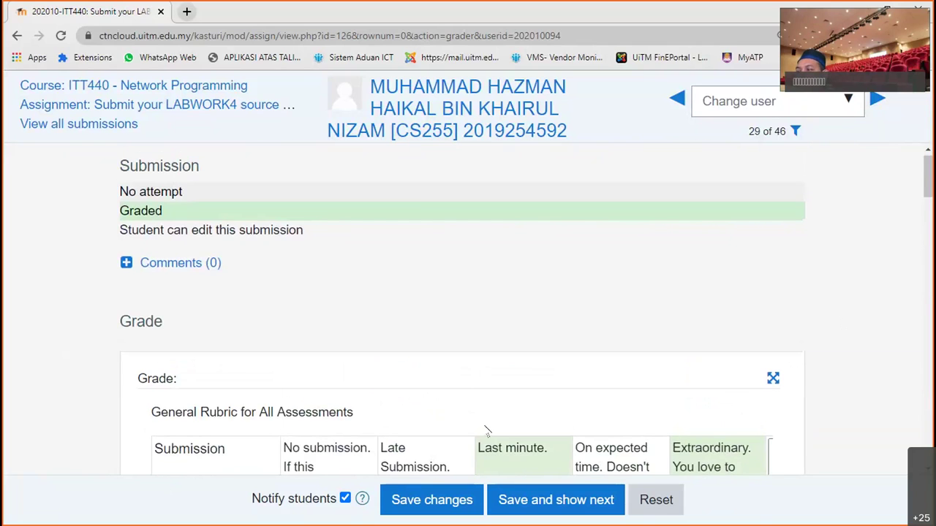
scroll(486, 430, "down", 3)
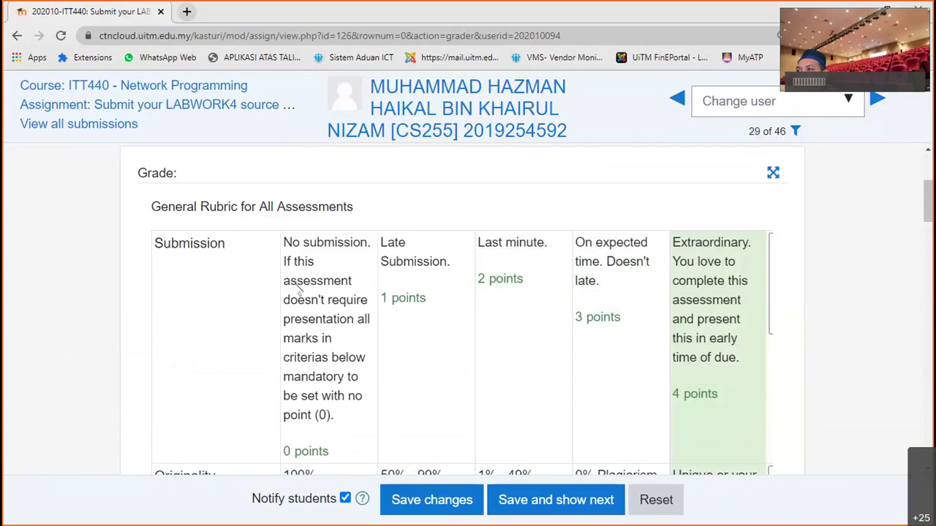
left_click(351, 296)
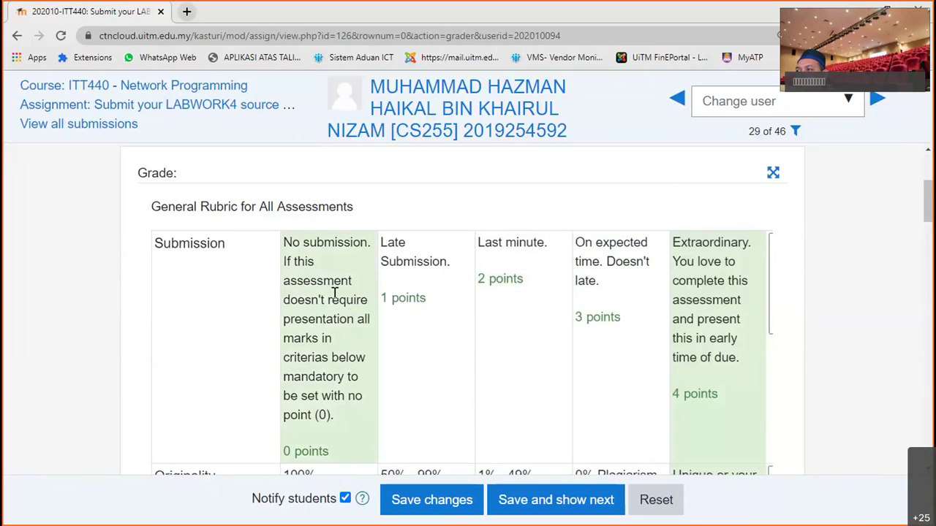
scroll(556, 292, "down", 3)
left_click(585, 299)
Rate Understanding as "Thoughtfully and clever at times" and Subject Knowledge as "Student demonstrates full knowledge", with 3 points each.
scroll(782, 316, "down", 1)
scroll(731, 314, "down", 2)
left_click(620, 310)
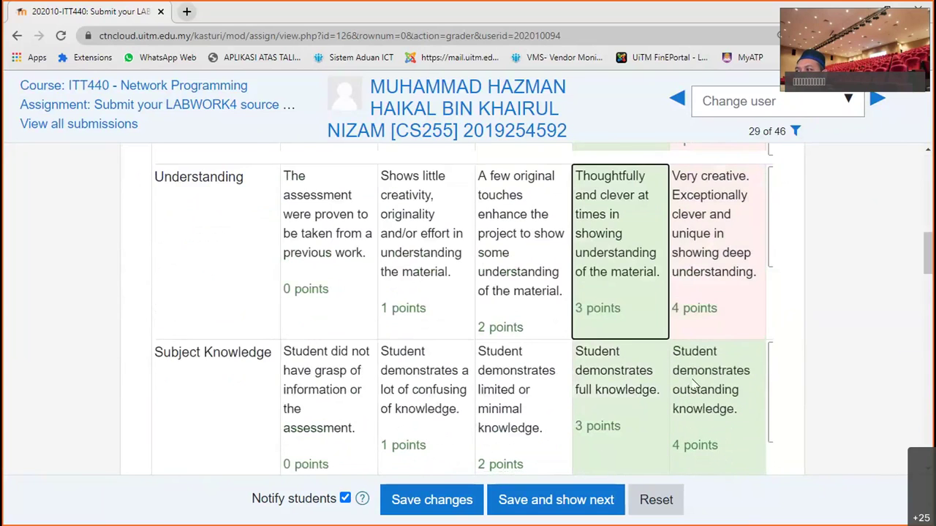
scroll(620, 310, "down", 1)
left_click(620, 310)
Rate Overall Project Organization as "Student either submit or present only" with 1 point.
scroll(620, 310, "down", 3)
scroll(721, 292, "down", 6)
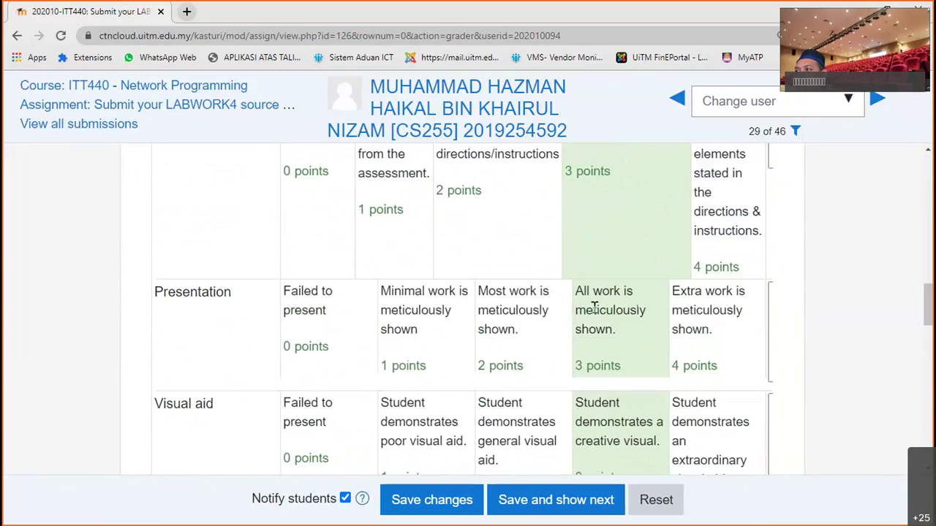
scroll(627, 294, "down", 4)
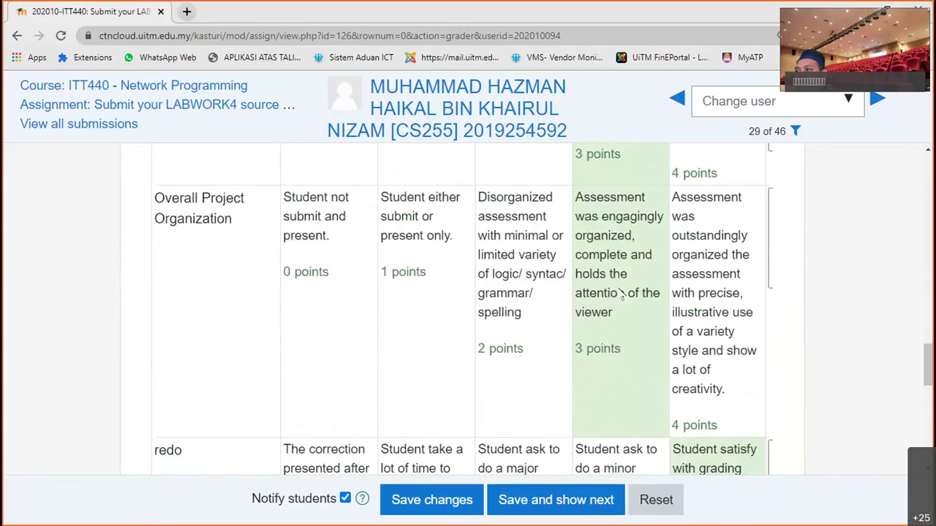
left_click(348, 290)
left_click(453, 276)
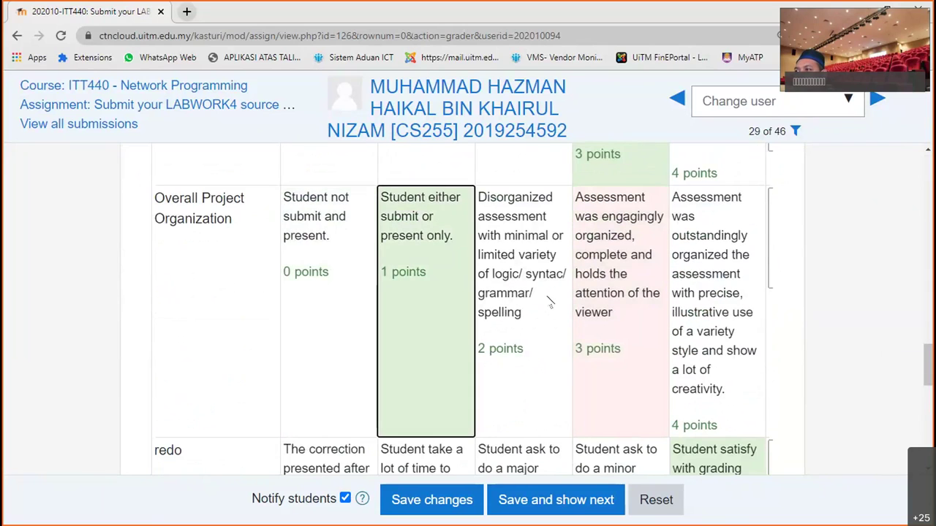
Save the changed ratings, dismiss the confirmation message and check the current grade in the gradebook.
scroll(550, 307, "down", 3)
scroll(438, 475, "down", 2)
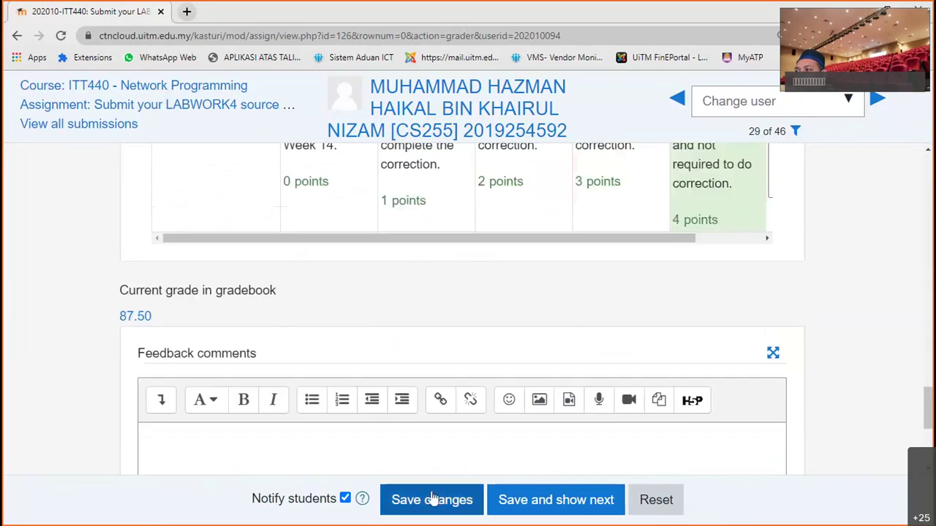
left_click(432, 499)
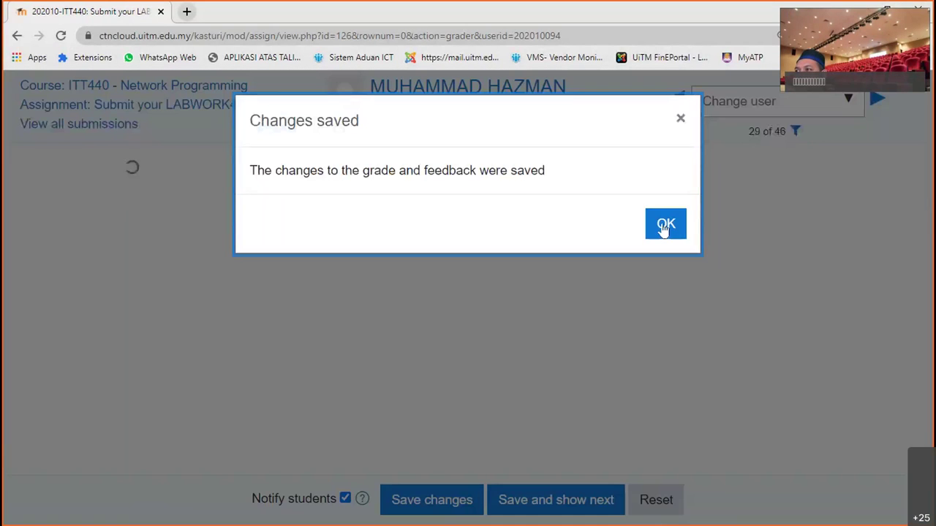
left_click(662, 228)
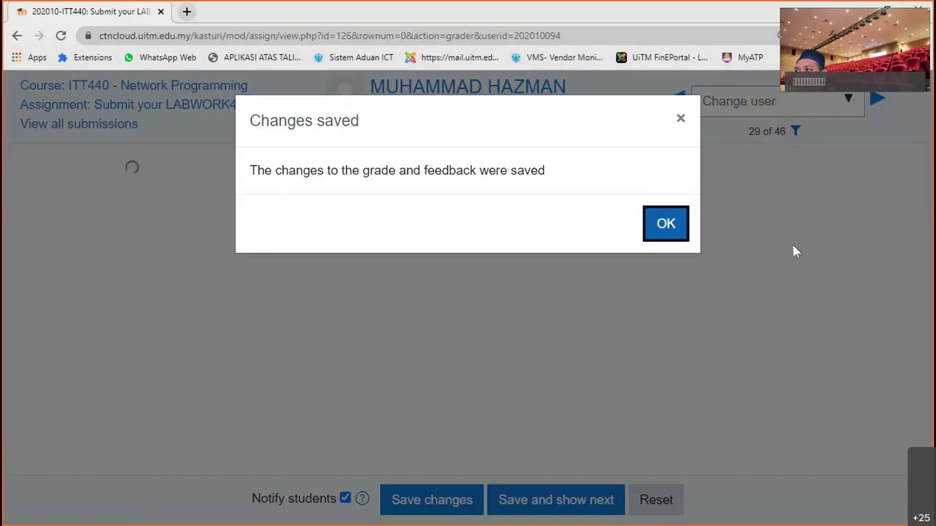
key("Return")
scroll(796, 252, "down", 10)
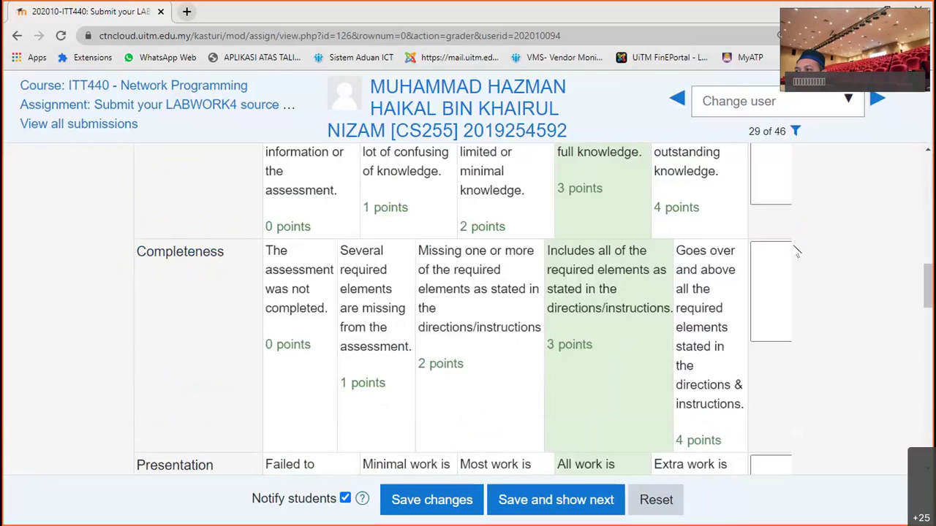
scroll(796, 252, "down", 6)
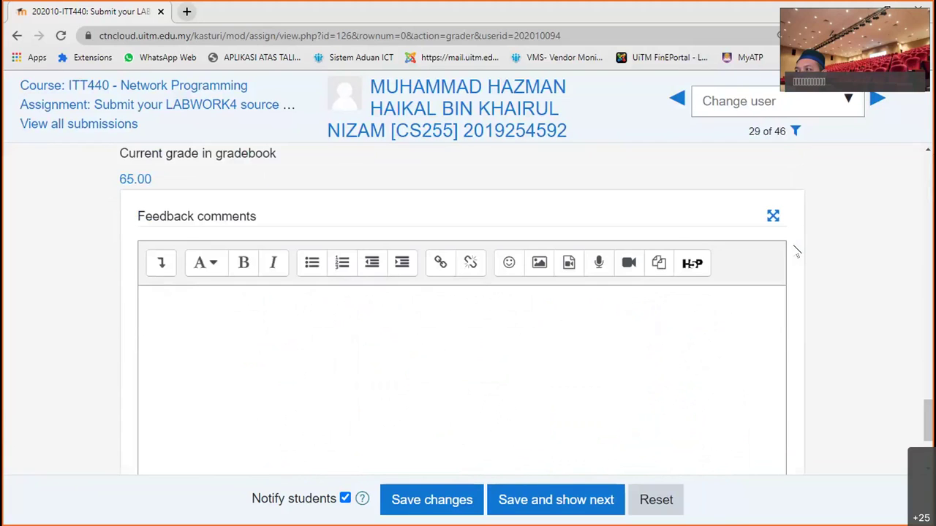
Rate Visual aid as "Student demonstrates an extraordinary visual aid" and Presentation as "Extra work is meticulously shown", with 4 points each.
scroll(798, 251, "up", 6)
scroll(797, 252, "up", 1)
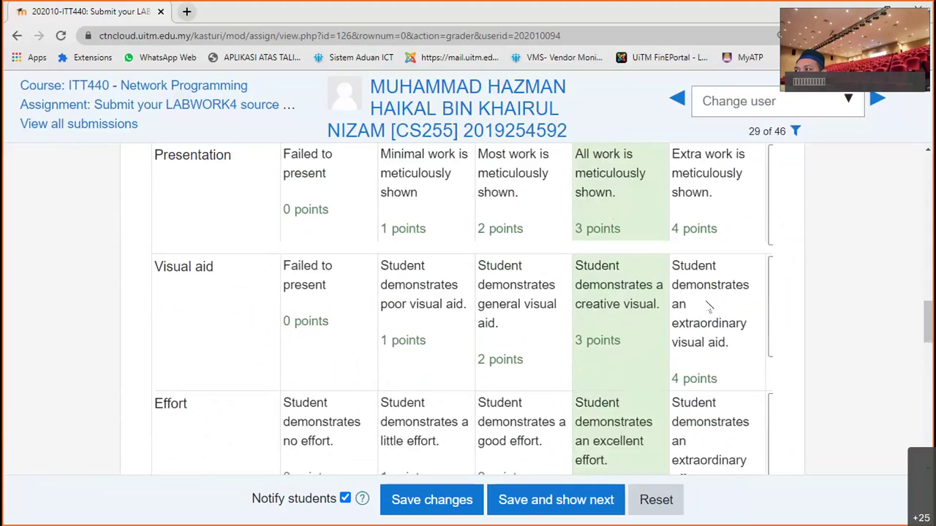
left_click(708, 306)
left_click(717, 217)
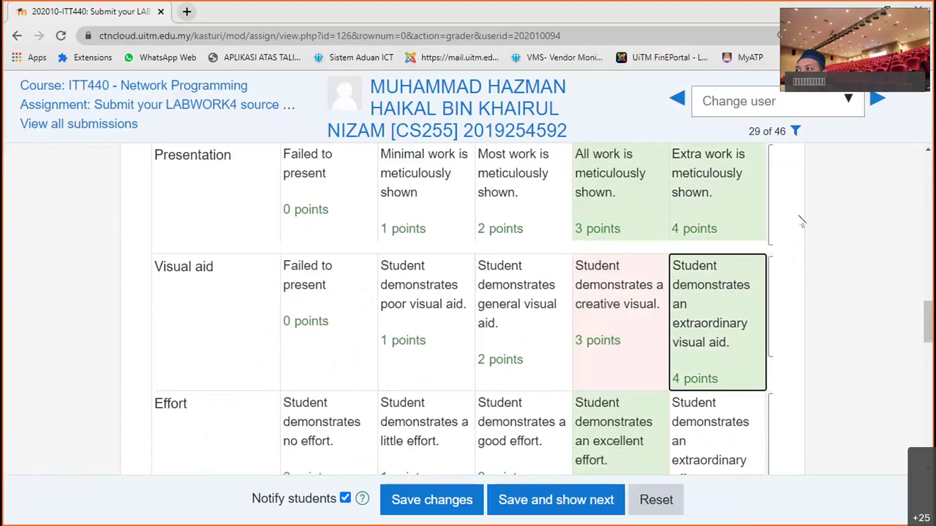
Review the rubric ratings from Effort to redo and those for Understanding and Subject Knowledge.
scroll(822, 226, "down", 1)
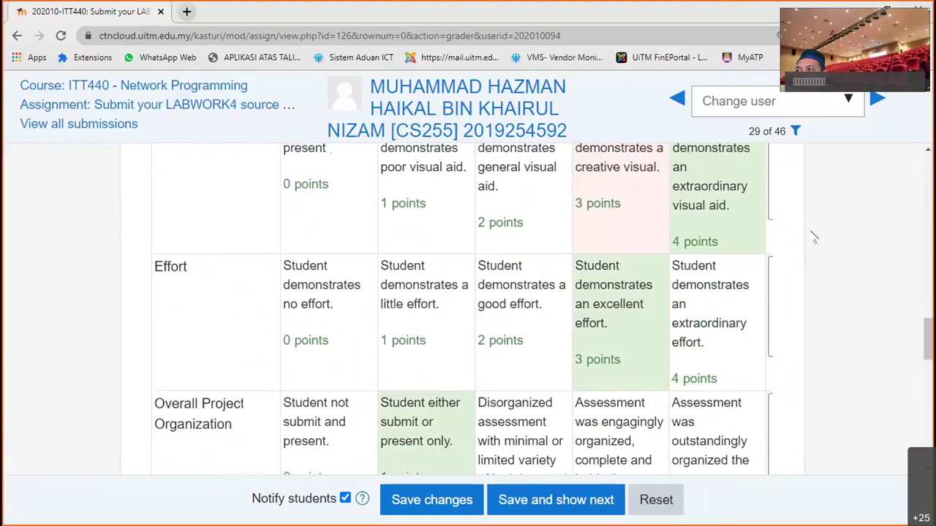
scroll(545, 253, "down", 3)
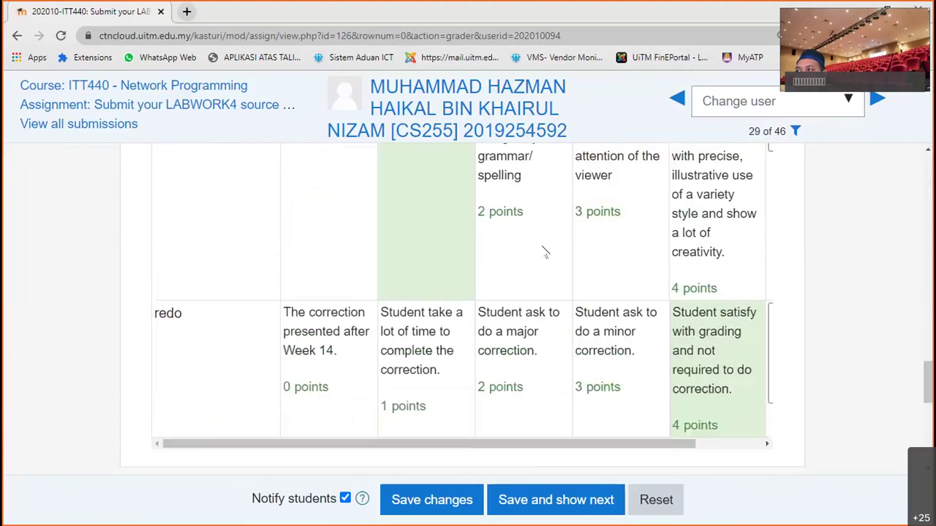
left_click(623, 254)
scroll(623, 255, "down", 2)
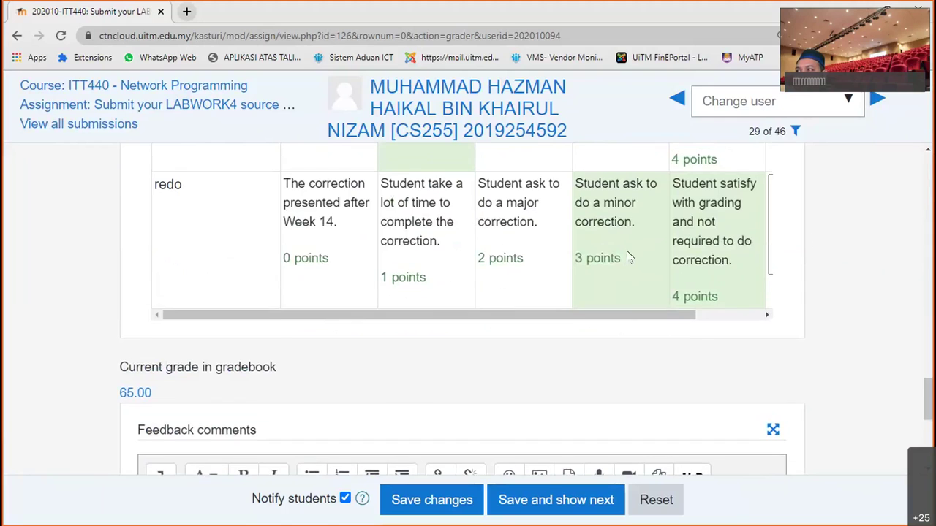
scroll(629, 256, "up", 5)
scroll(719, 244, "up", 5)
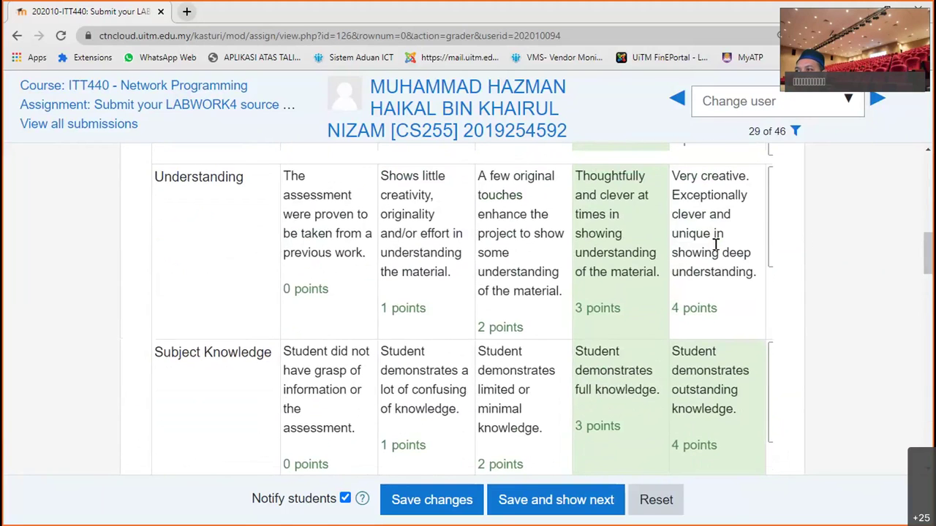
scroll(716, 245, "up", 2)
scroll(716, 244, "down", 6)
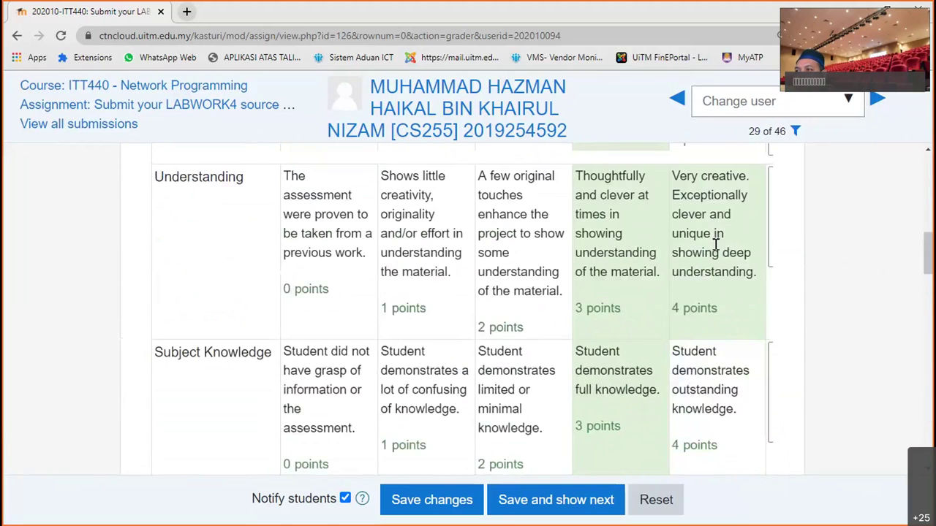
Rate Presentation as "All work is meticulously shown" with 3 points, and save the updated grade.
scroll(716, 244, "down", 3)
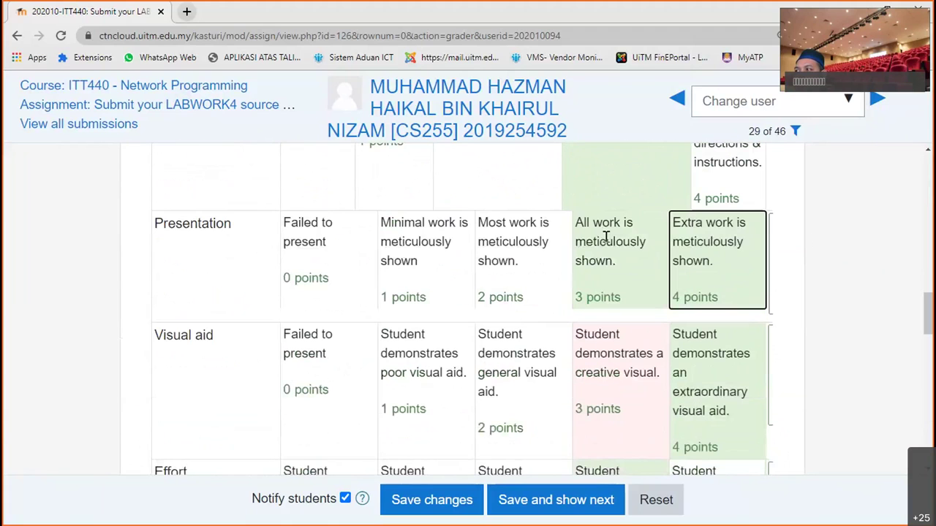
left_click(606, 238)
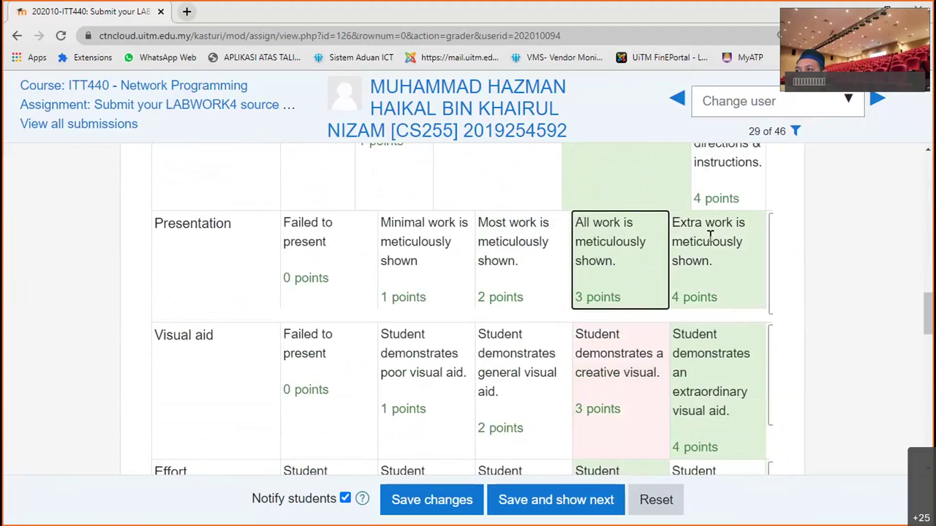
scroll(775, 329, "down", 10)
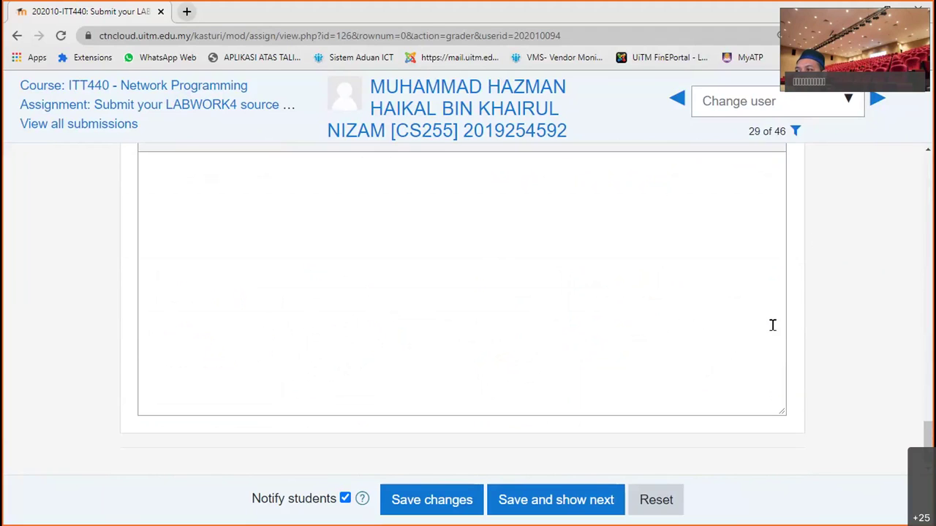
scroll(585, 351, "up", 4)
scroll(271, 355, "down", 5)
left_click(428, 512)
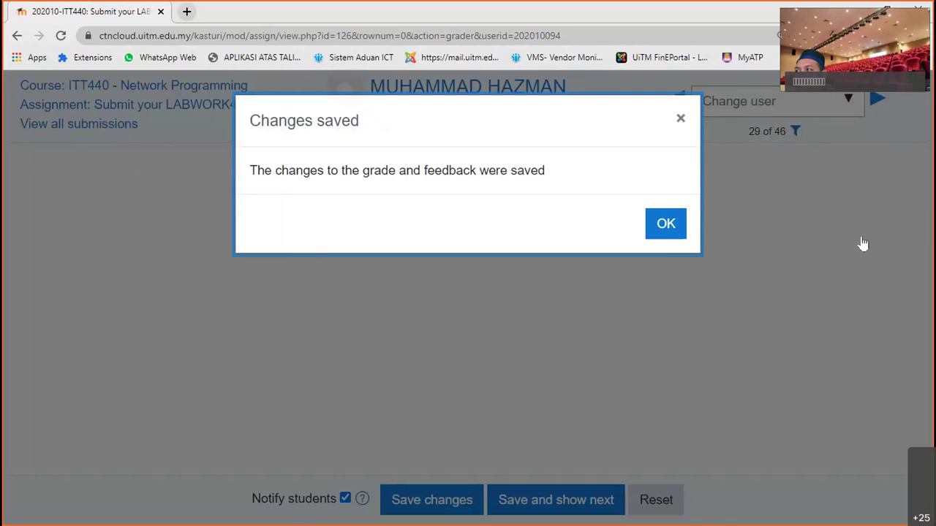
left_click(663, 224)
Check the current grade in the gradebook and look back over the saved ratings up to the submission status.
scroll(664, 212, "down", 15)
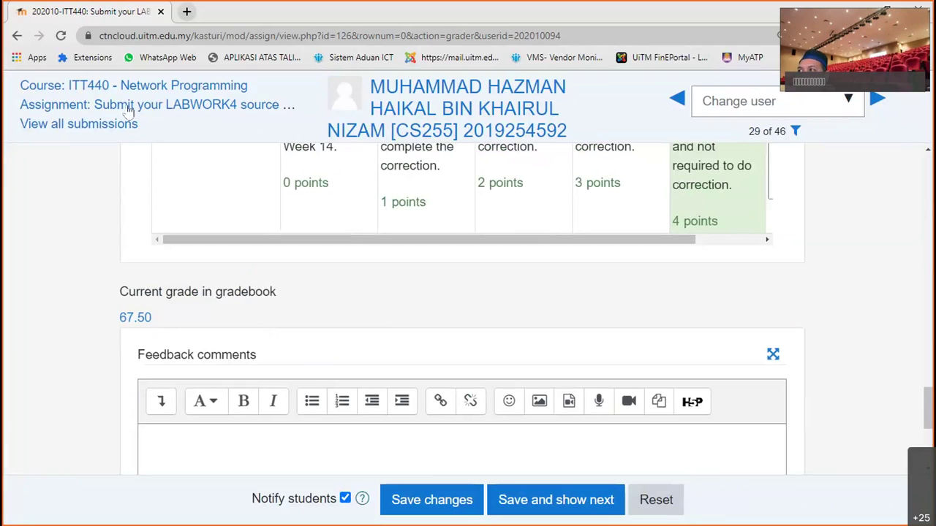
scroll(662, 212, "up", 3)
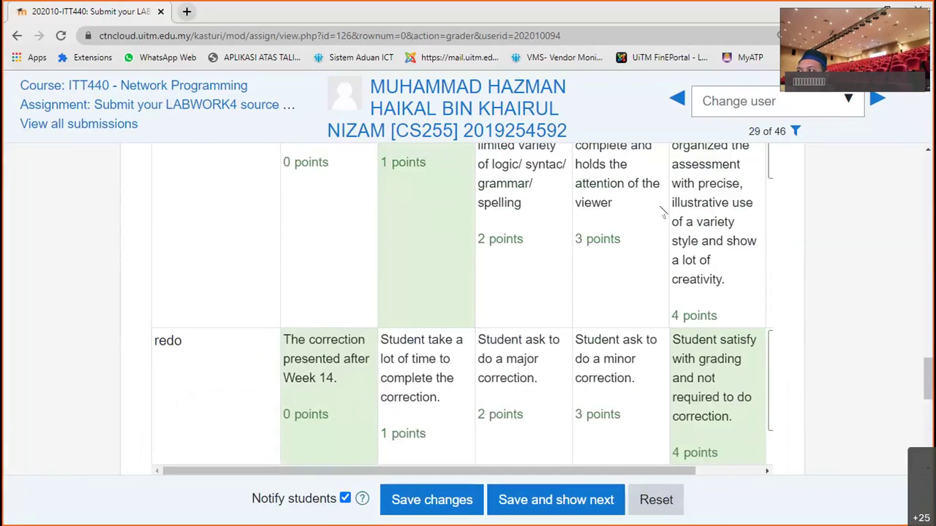
scroll(905, 243, "up", 10)
scroll(904, 243, "up", 5)
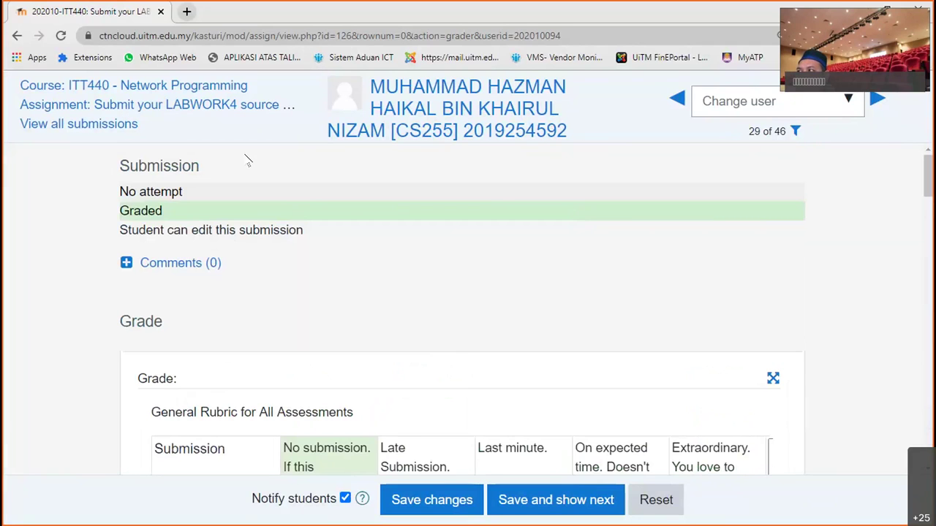